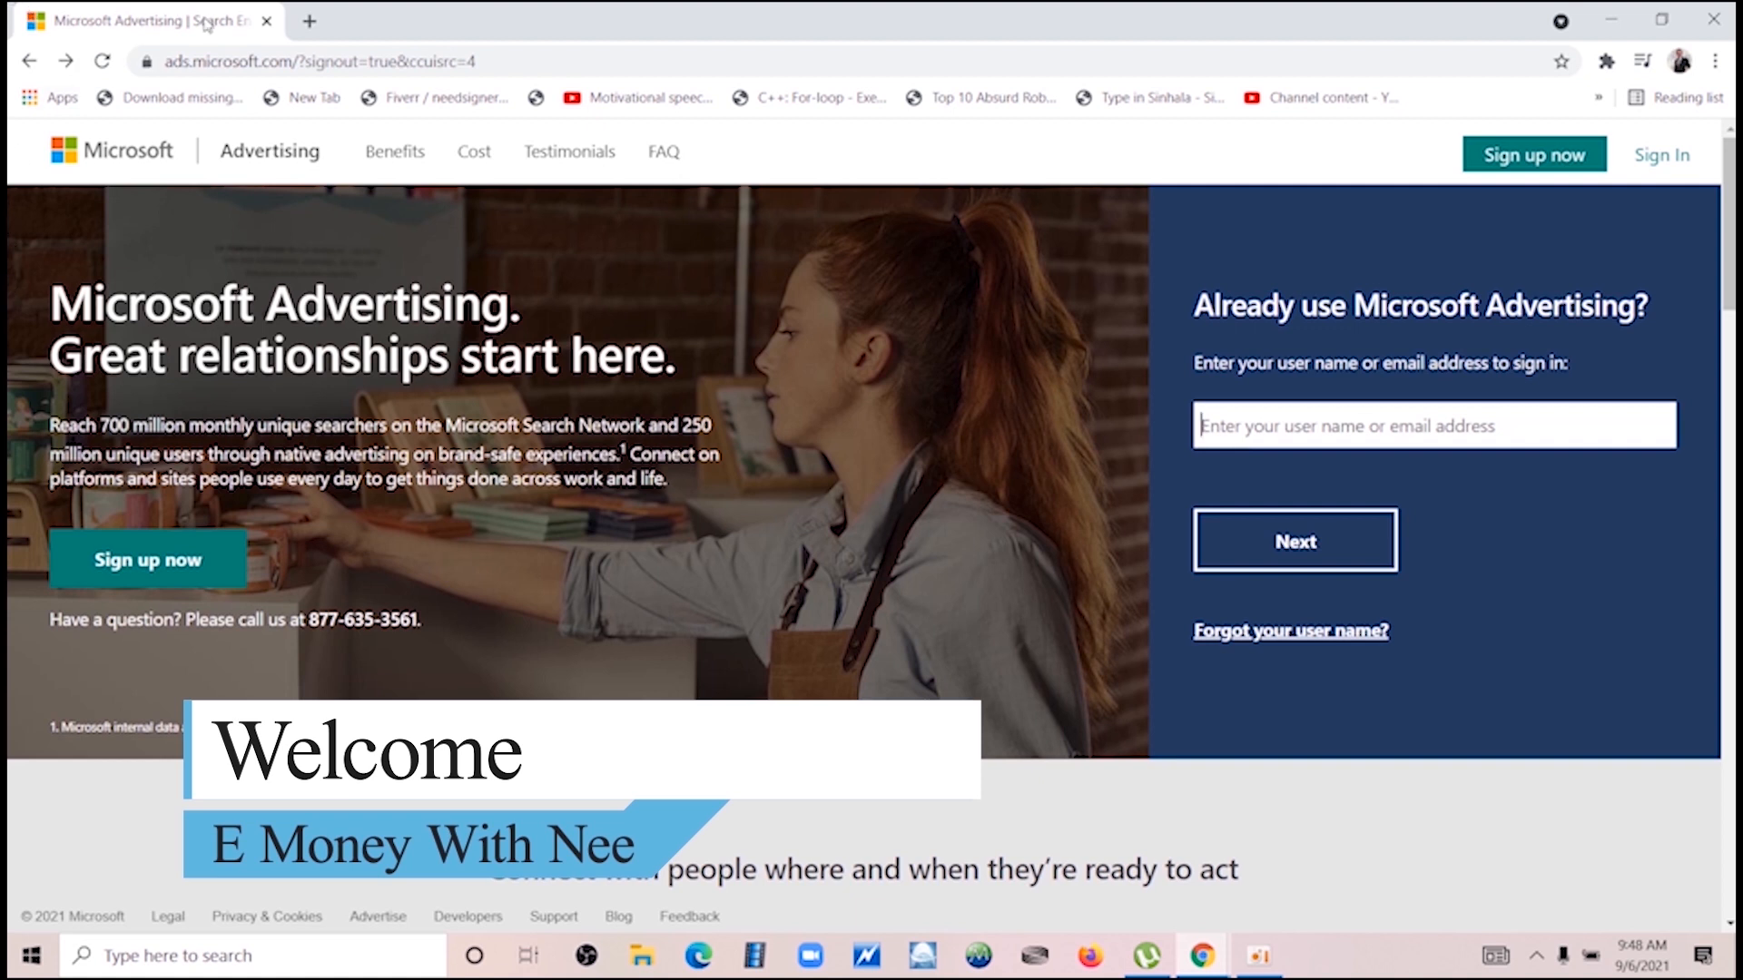
# - Search Google for "microsoft account create" in a new browser tab
pyautogui.click(309, 20)
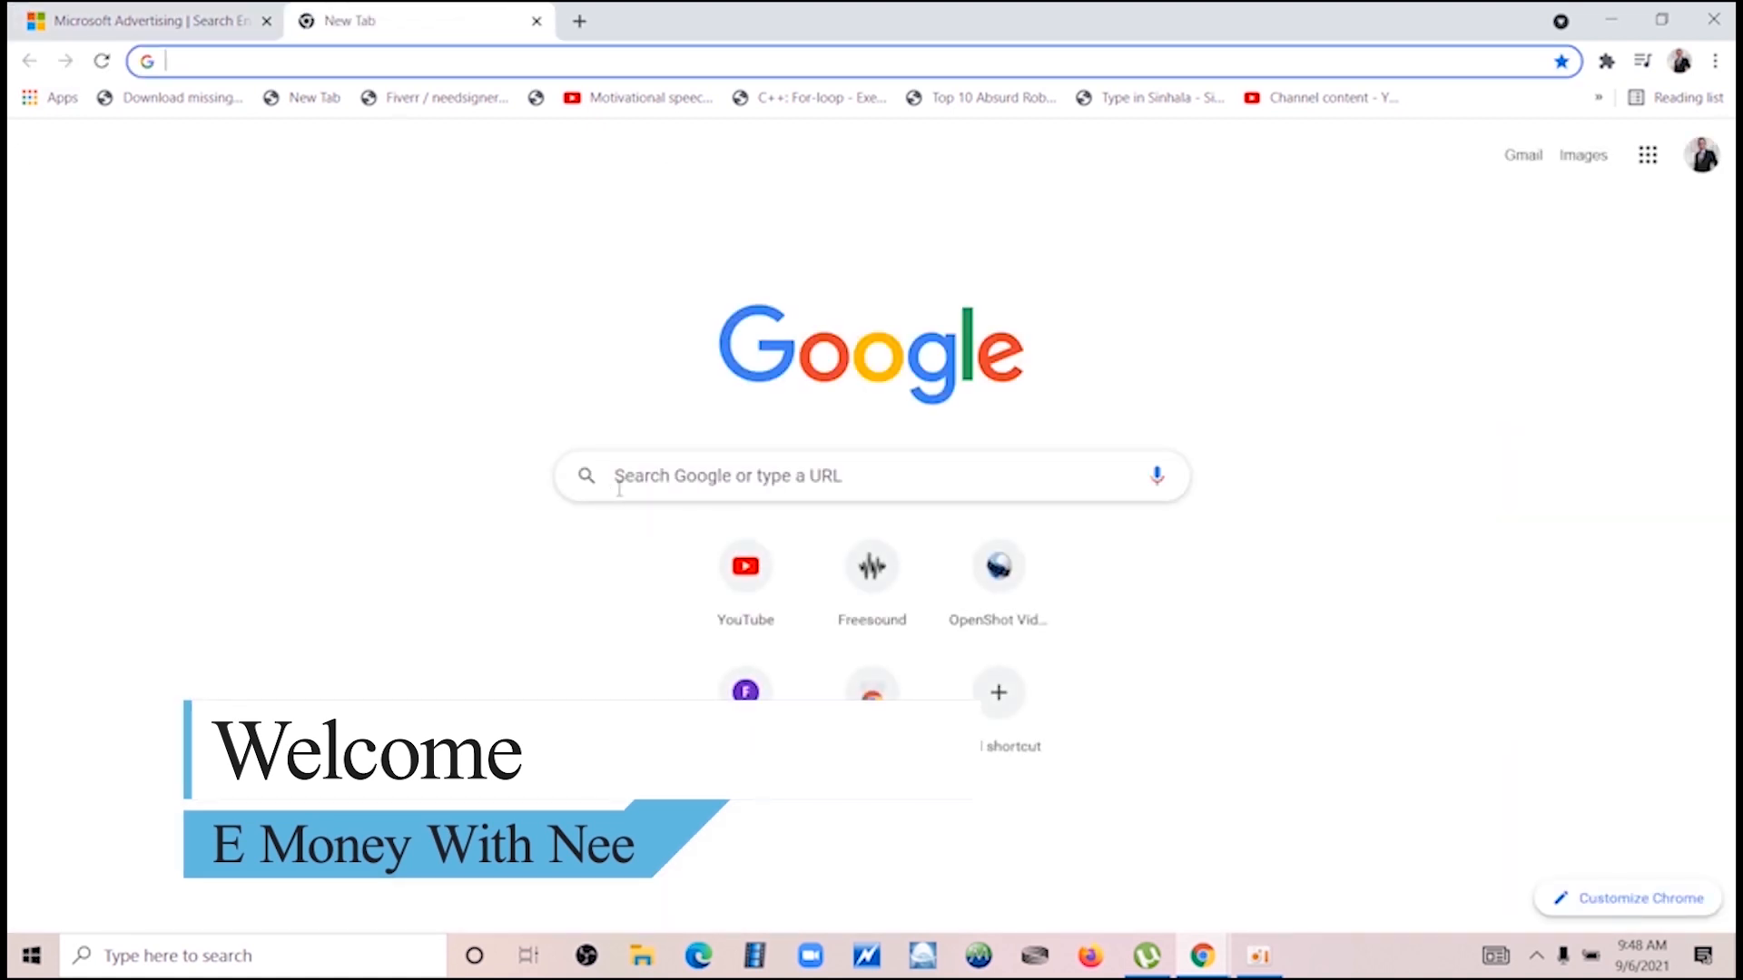
pyautogui.click(618, 479)
pyautogui.write('mi')
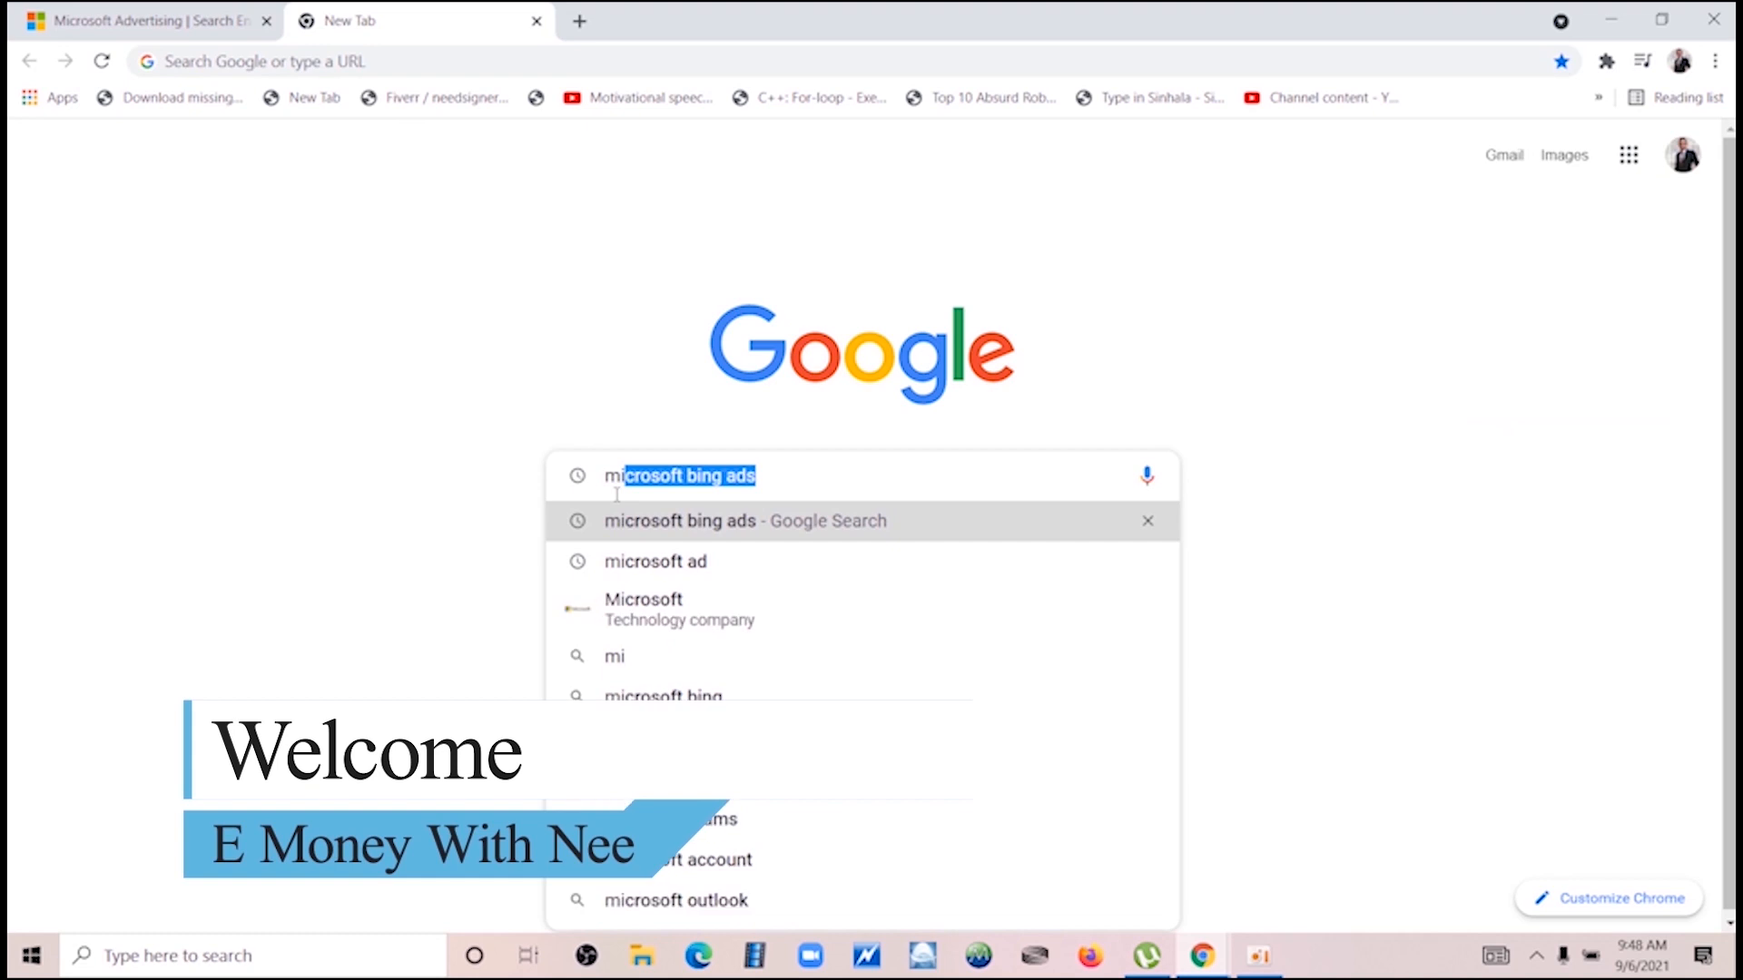
pyautogui.write('cro')
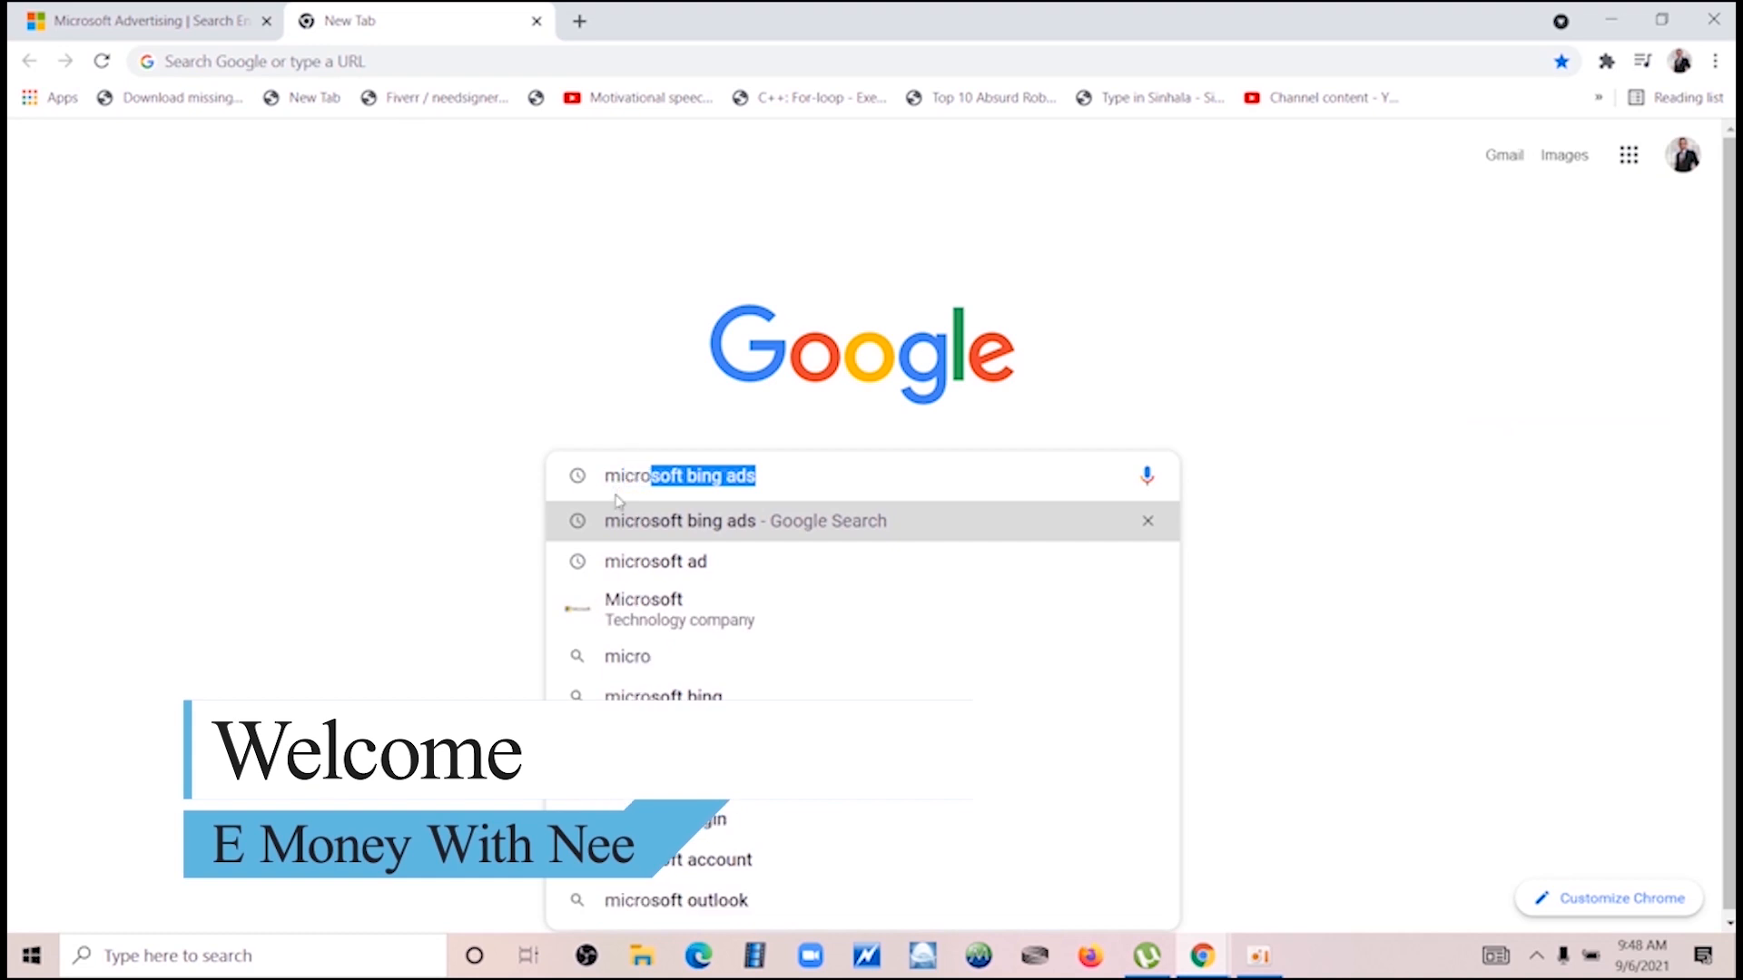
pyautogui.write('sfit')
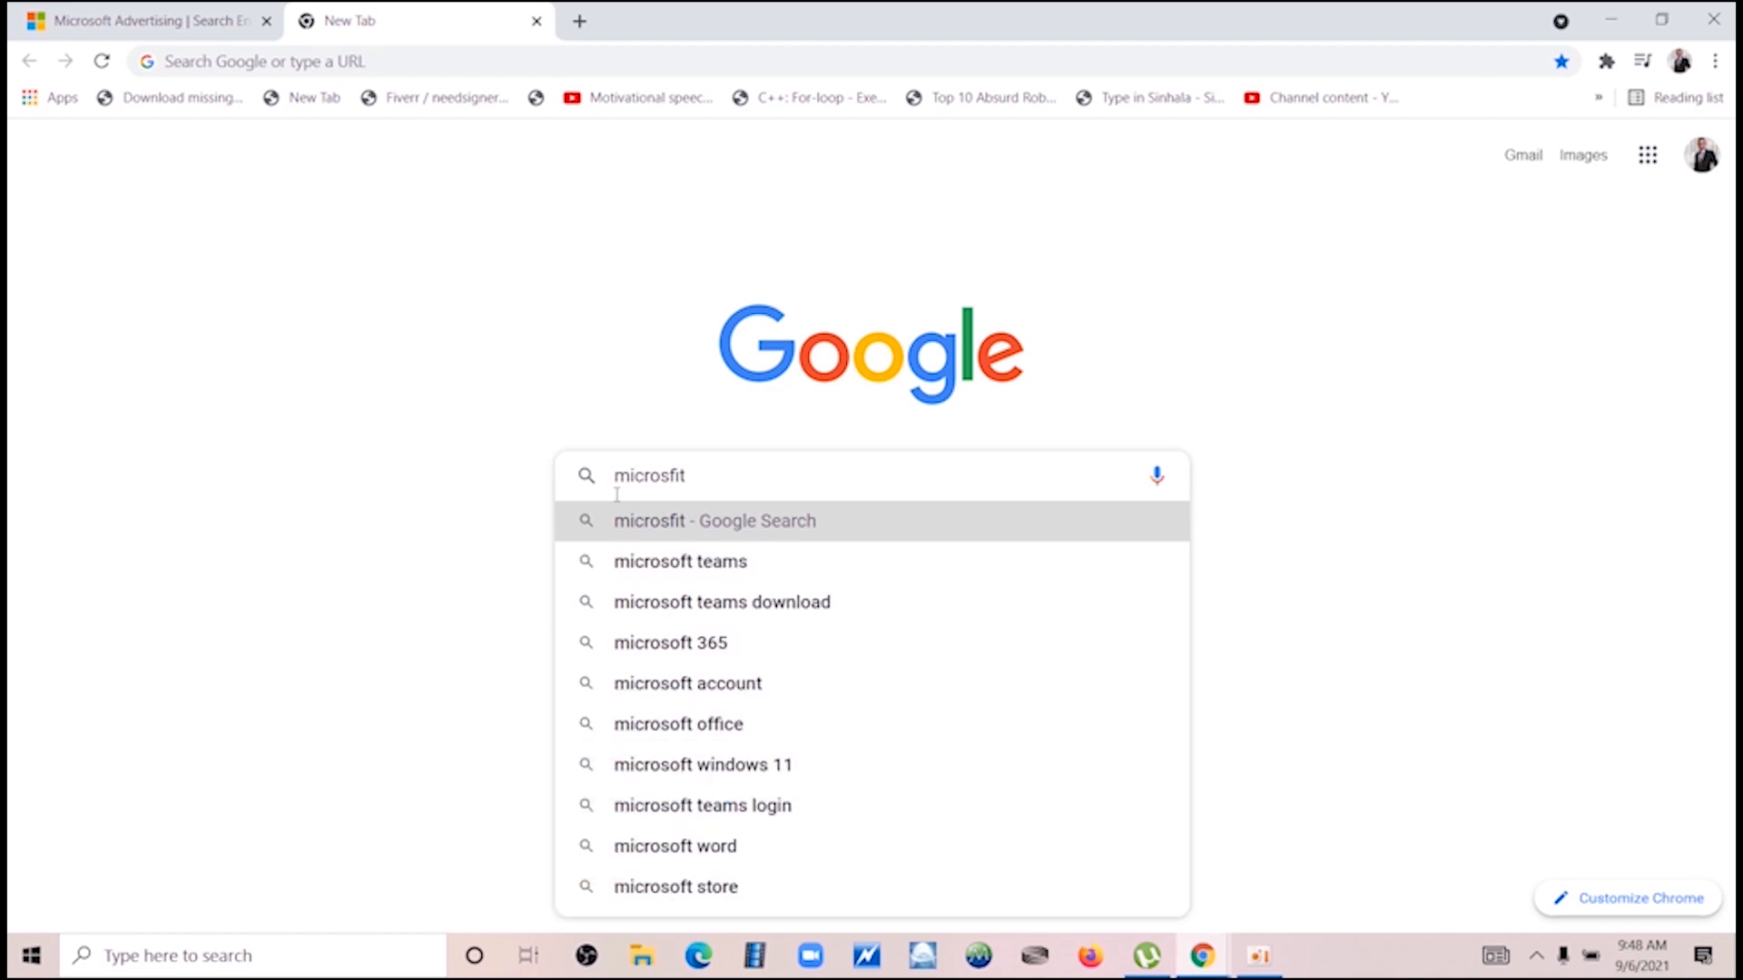
pyautogui.write(' ac')
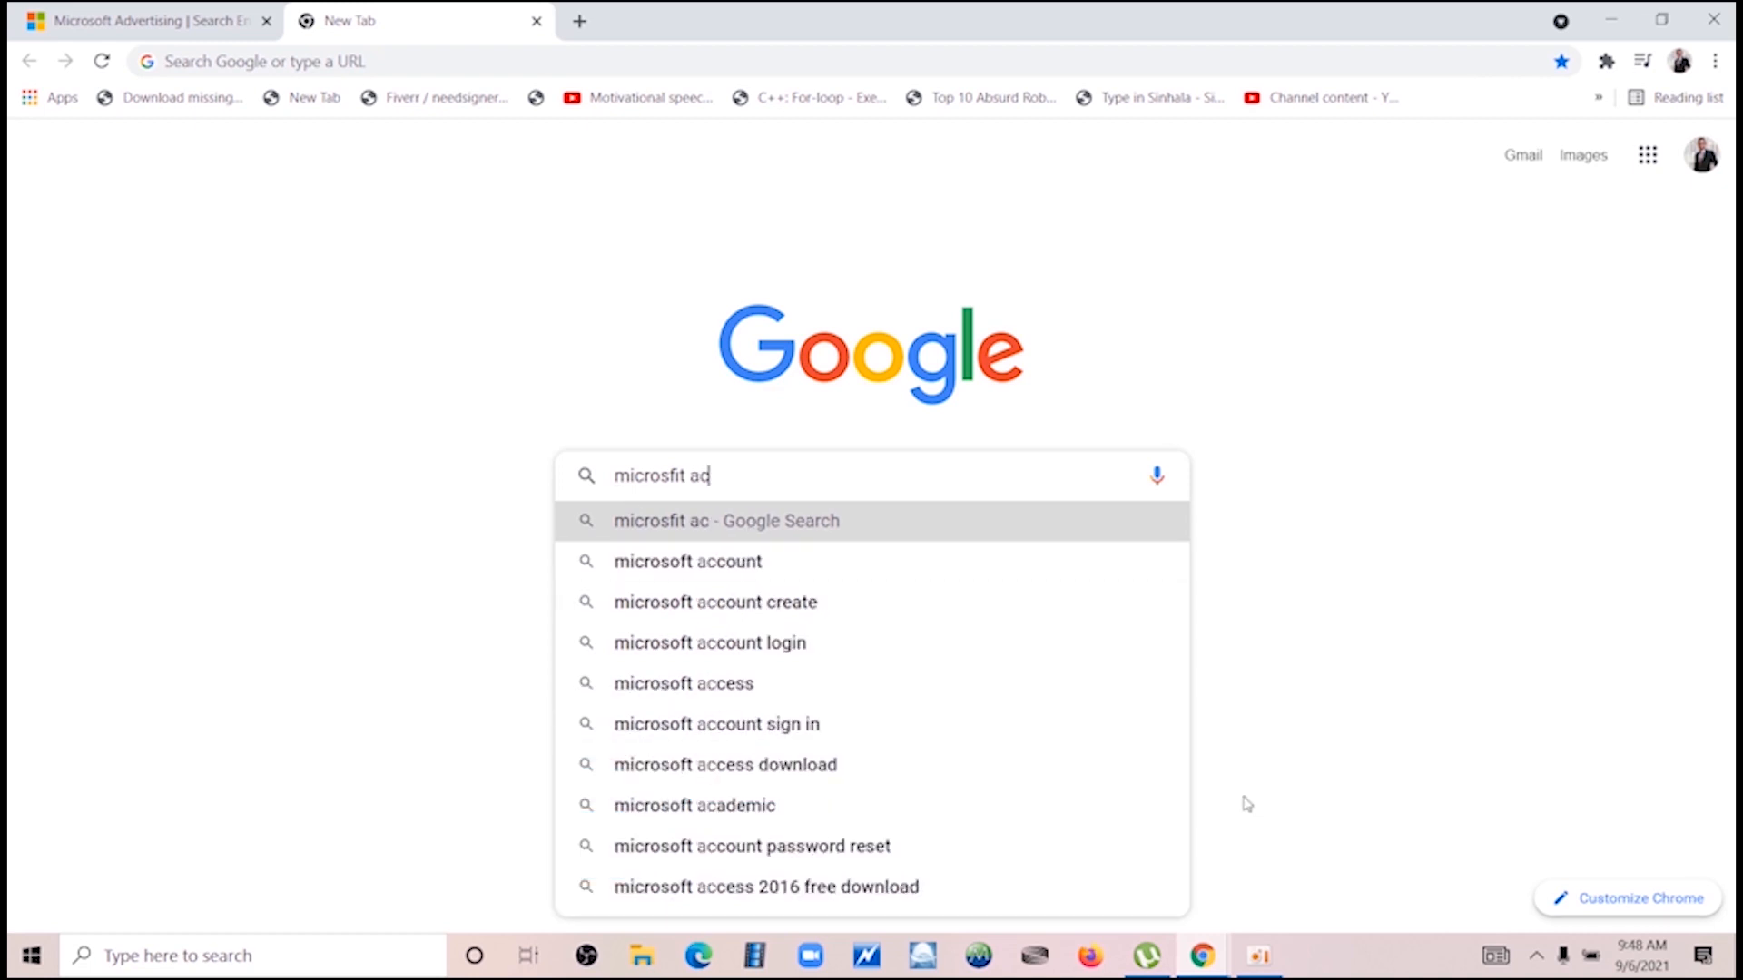
pyautogui.click(922, 594)
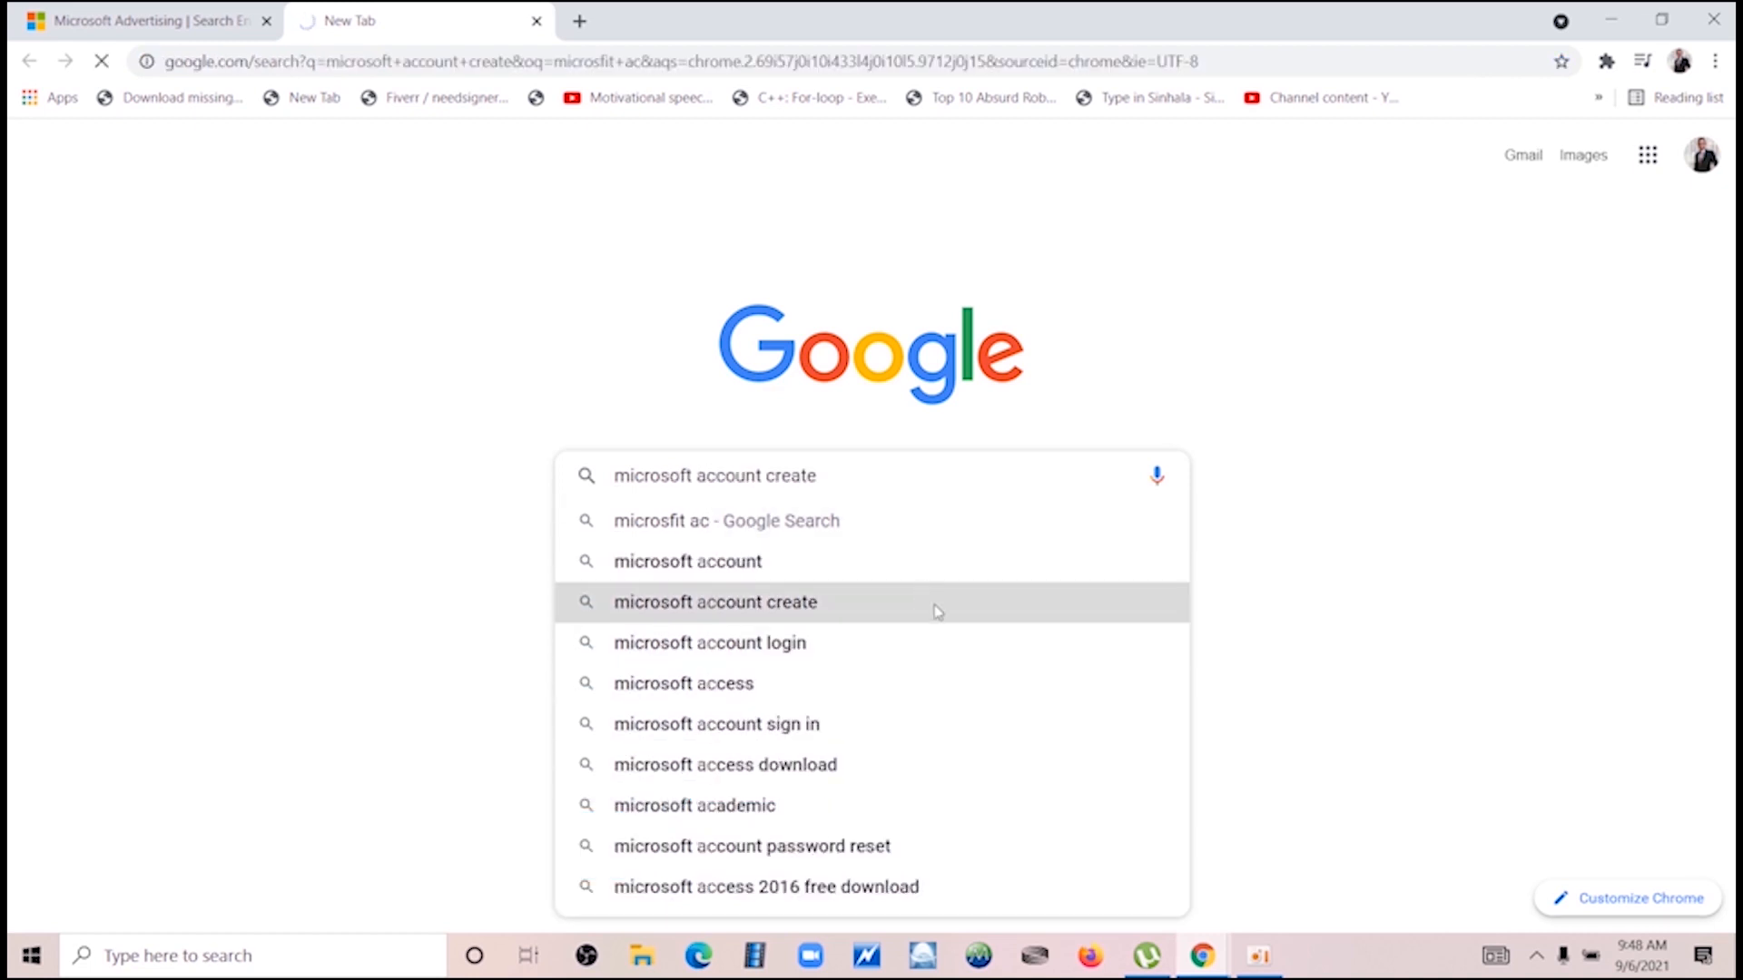
# - View the Create account form from the Microsoft account sign-in page, and close that tab
pyautogui.click(441, 371)
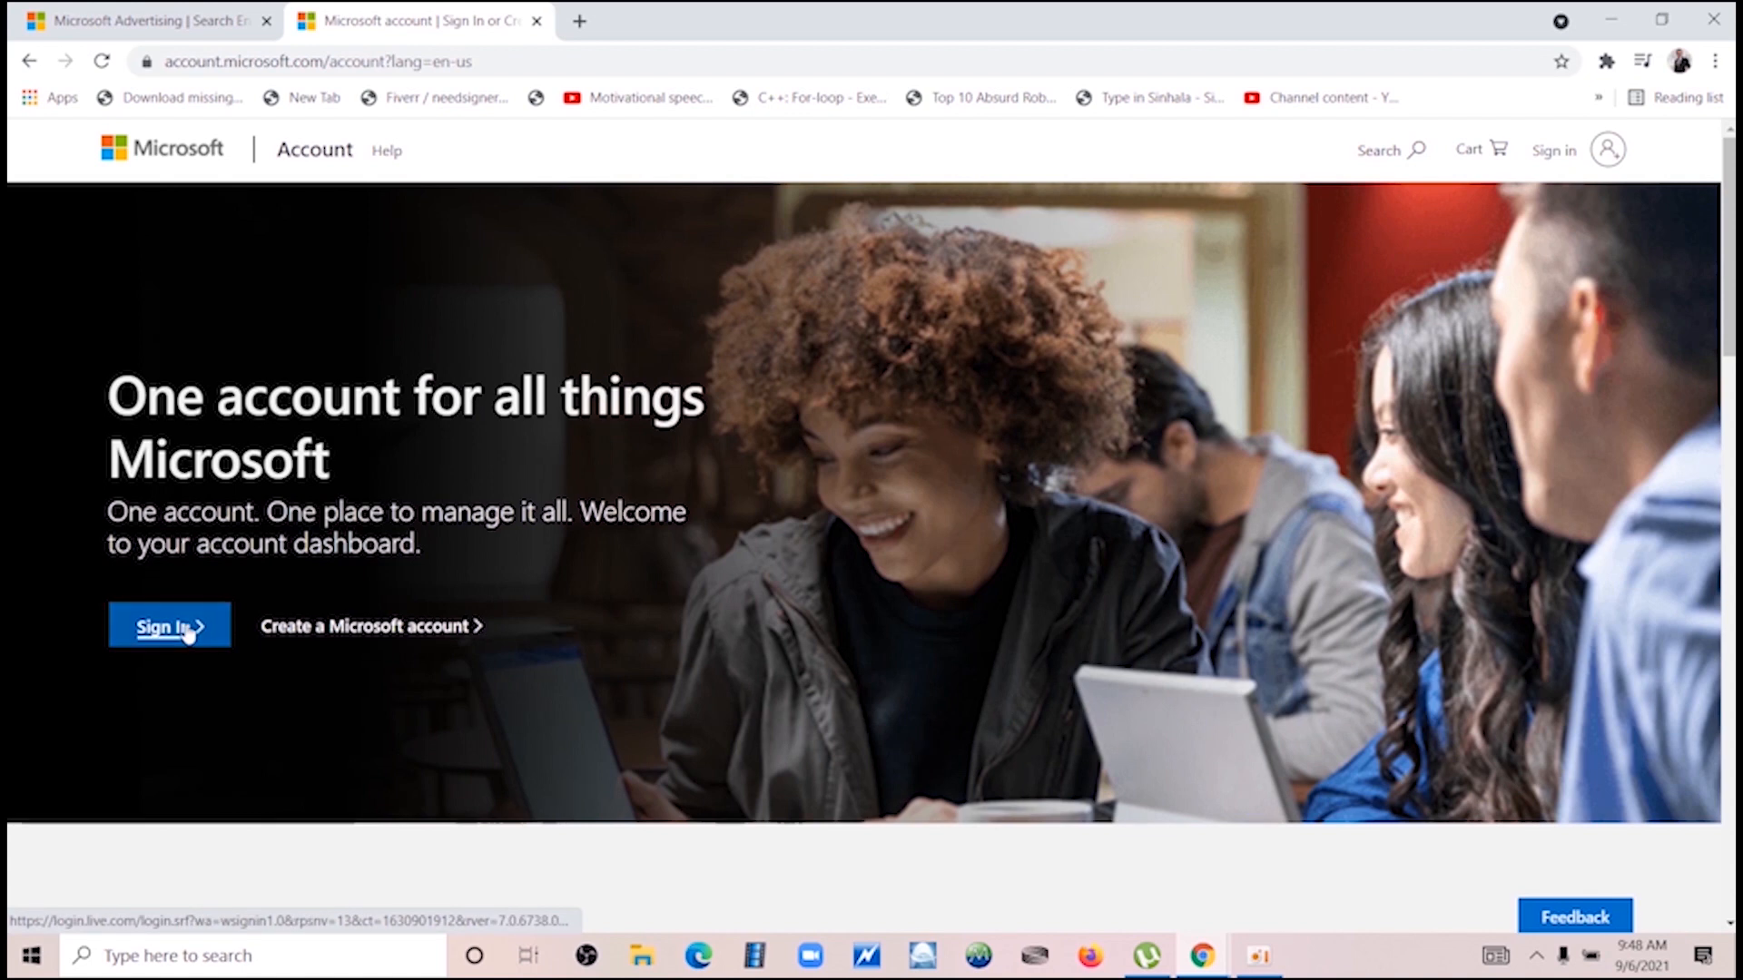
pyautogui.click(186, 632)
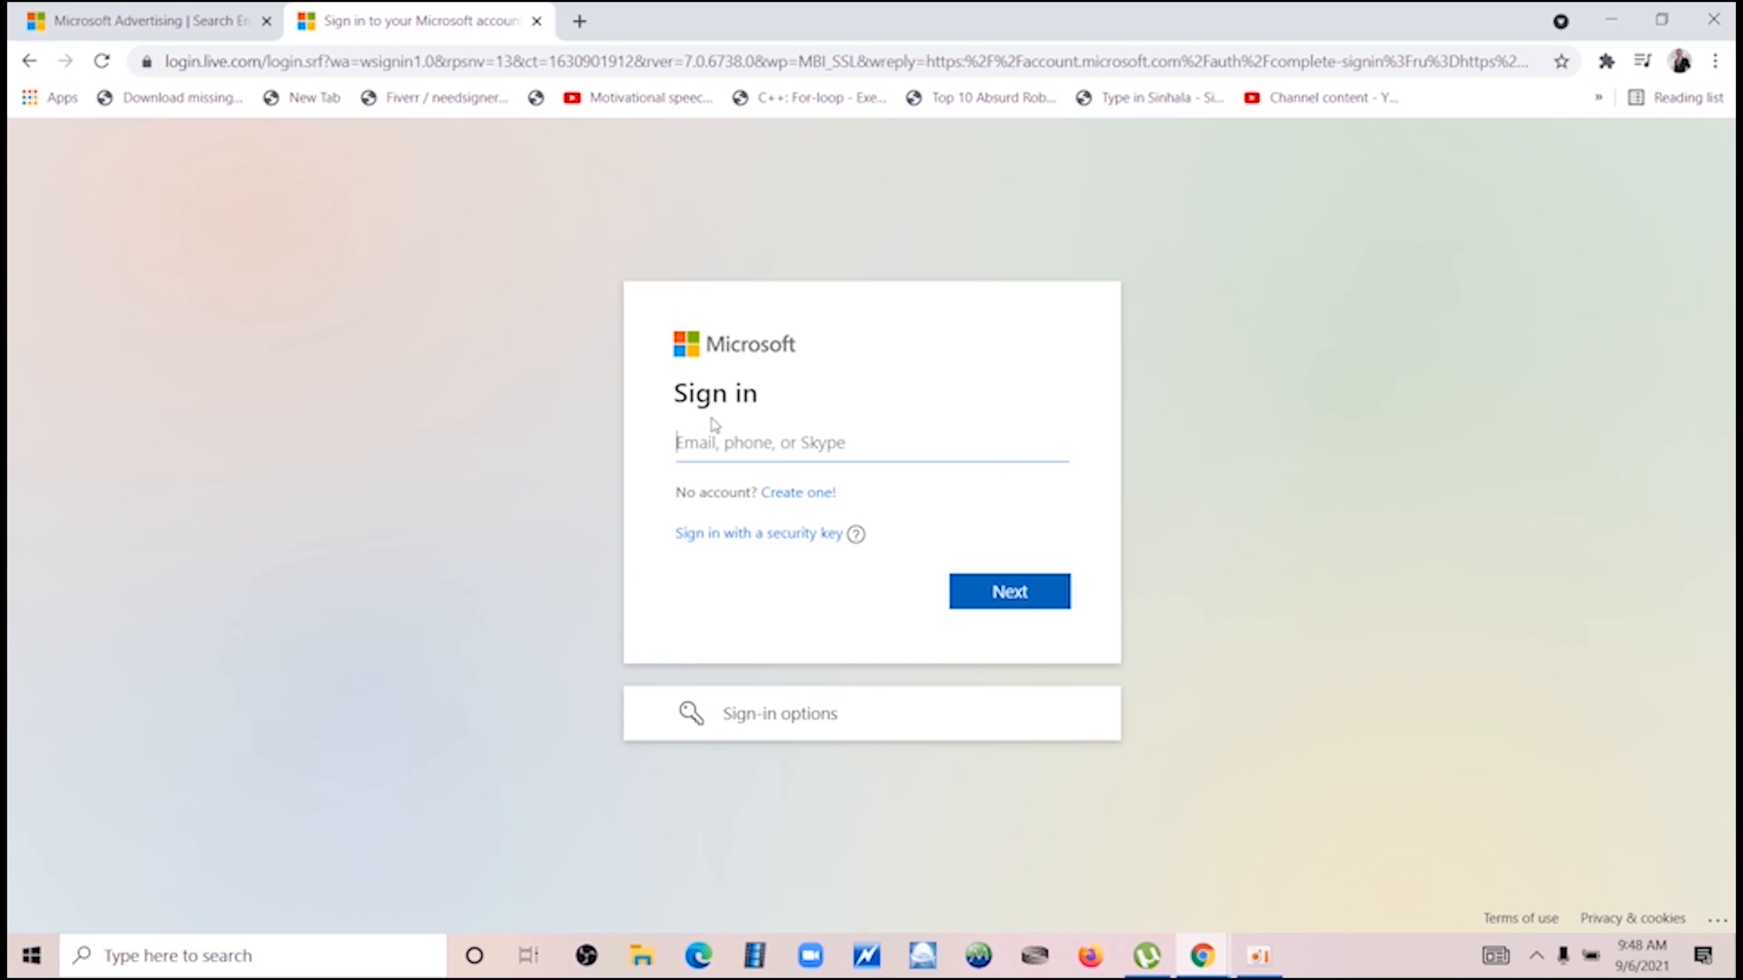
pyautogui.click(789, 493)
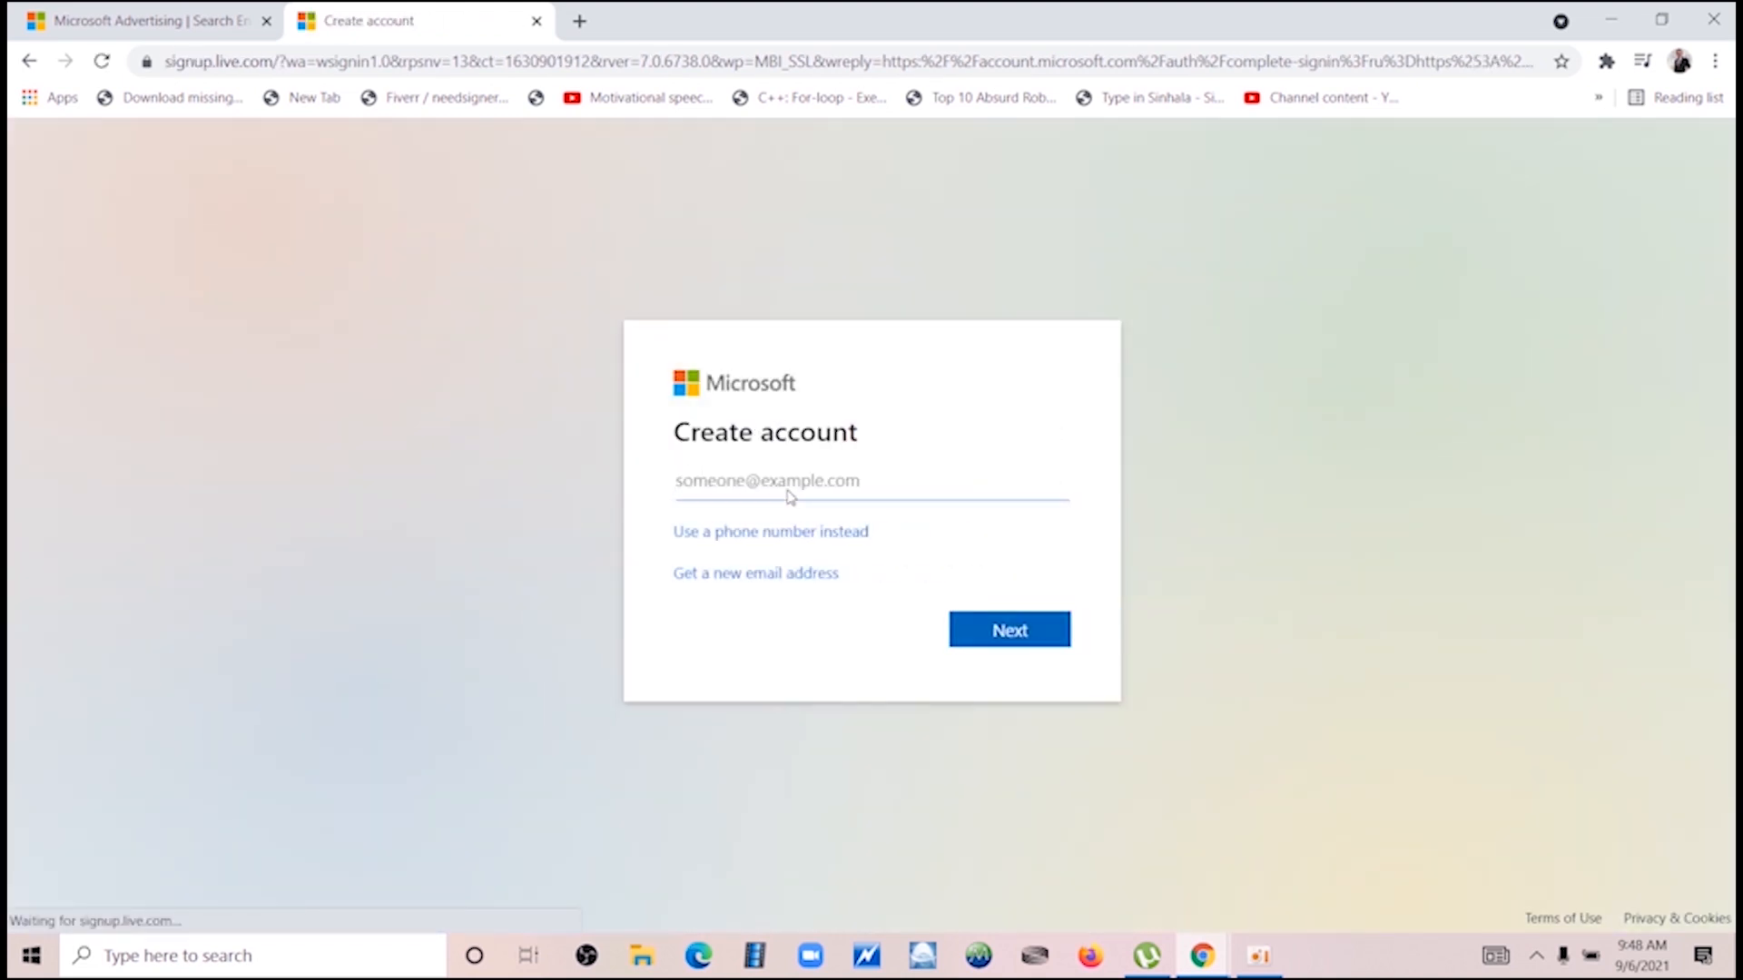
pyautogui.click(537, 20)
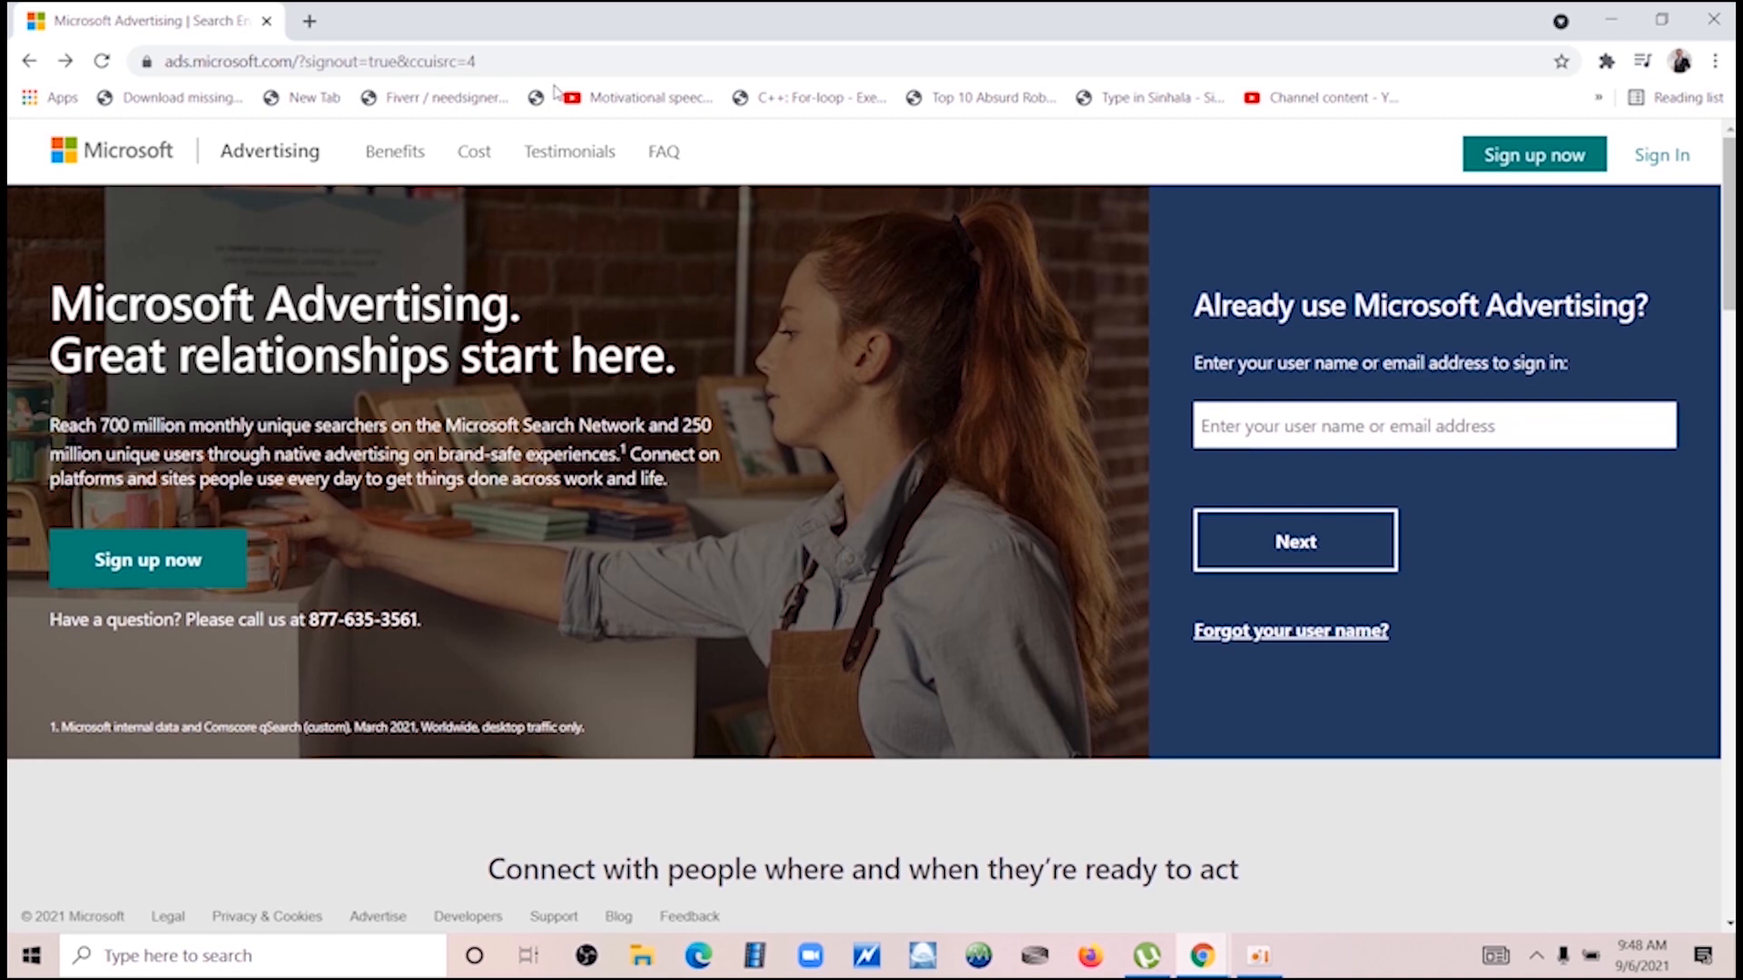
# - Start the Microsoft Advertising sign-up and submit the Microsoft account's e-mail address for sign-in
pyautogui.click(1566, 170)
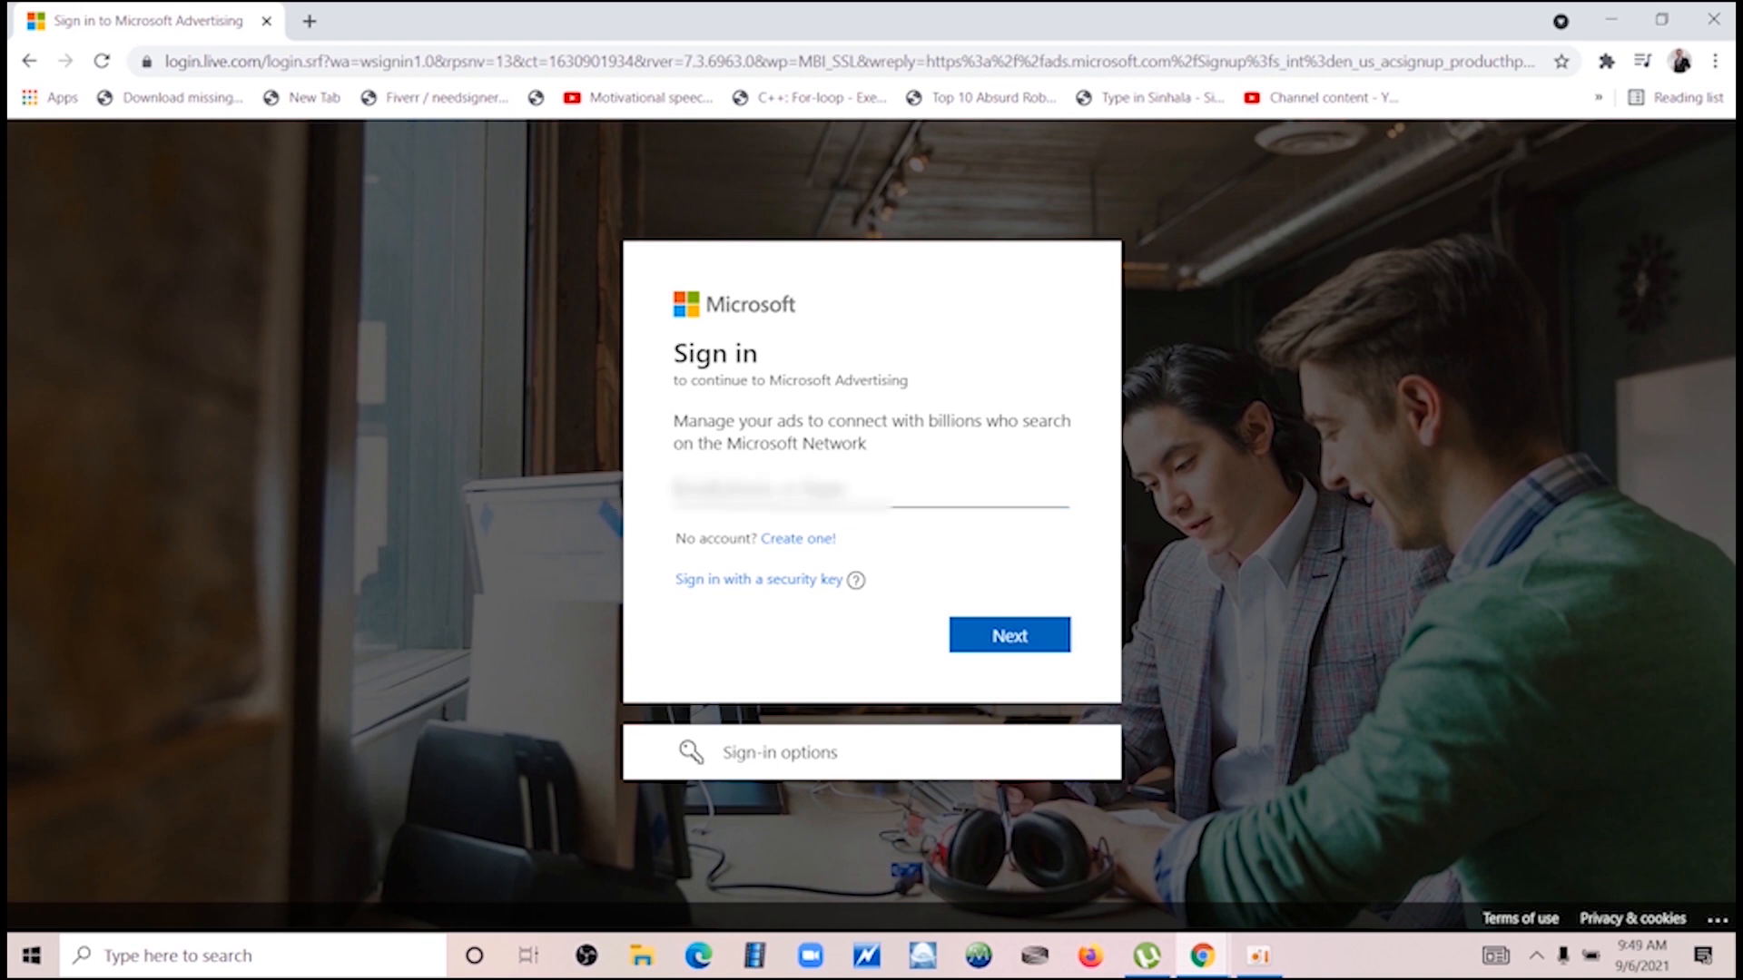
pyautogui.write('n')
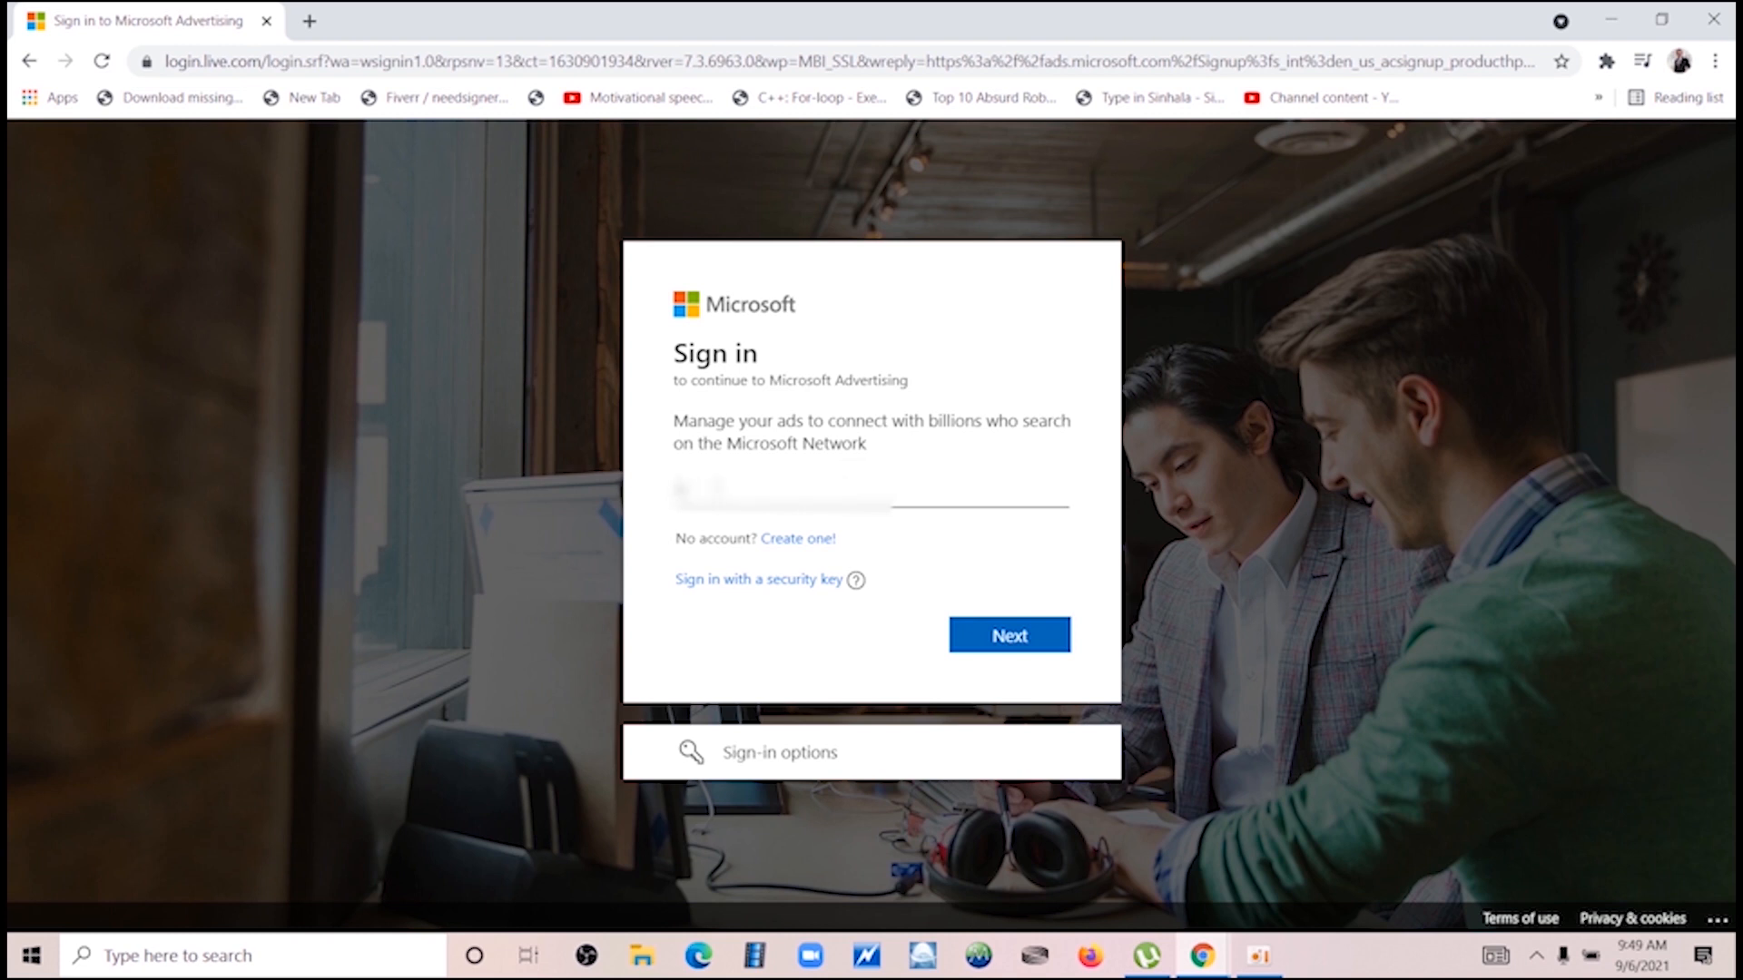
pyautogui.write('**************')
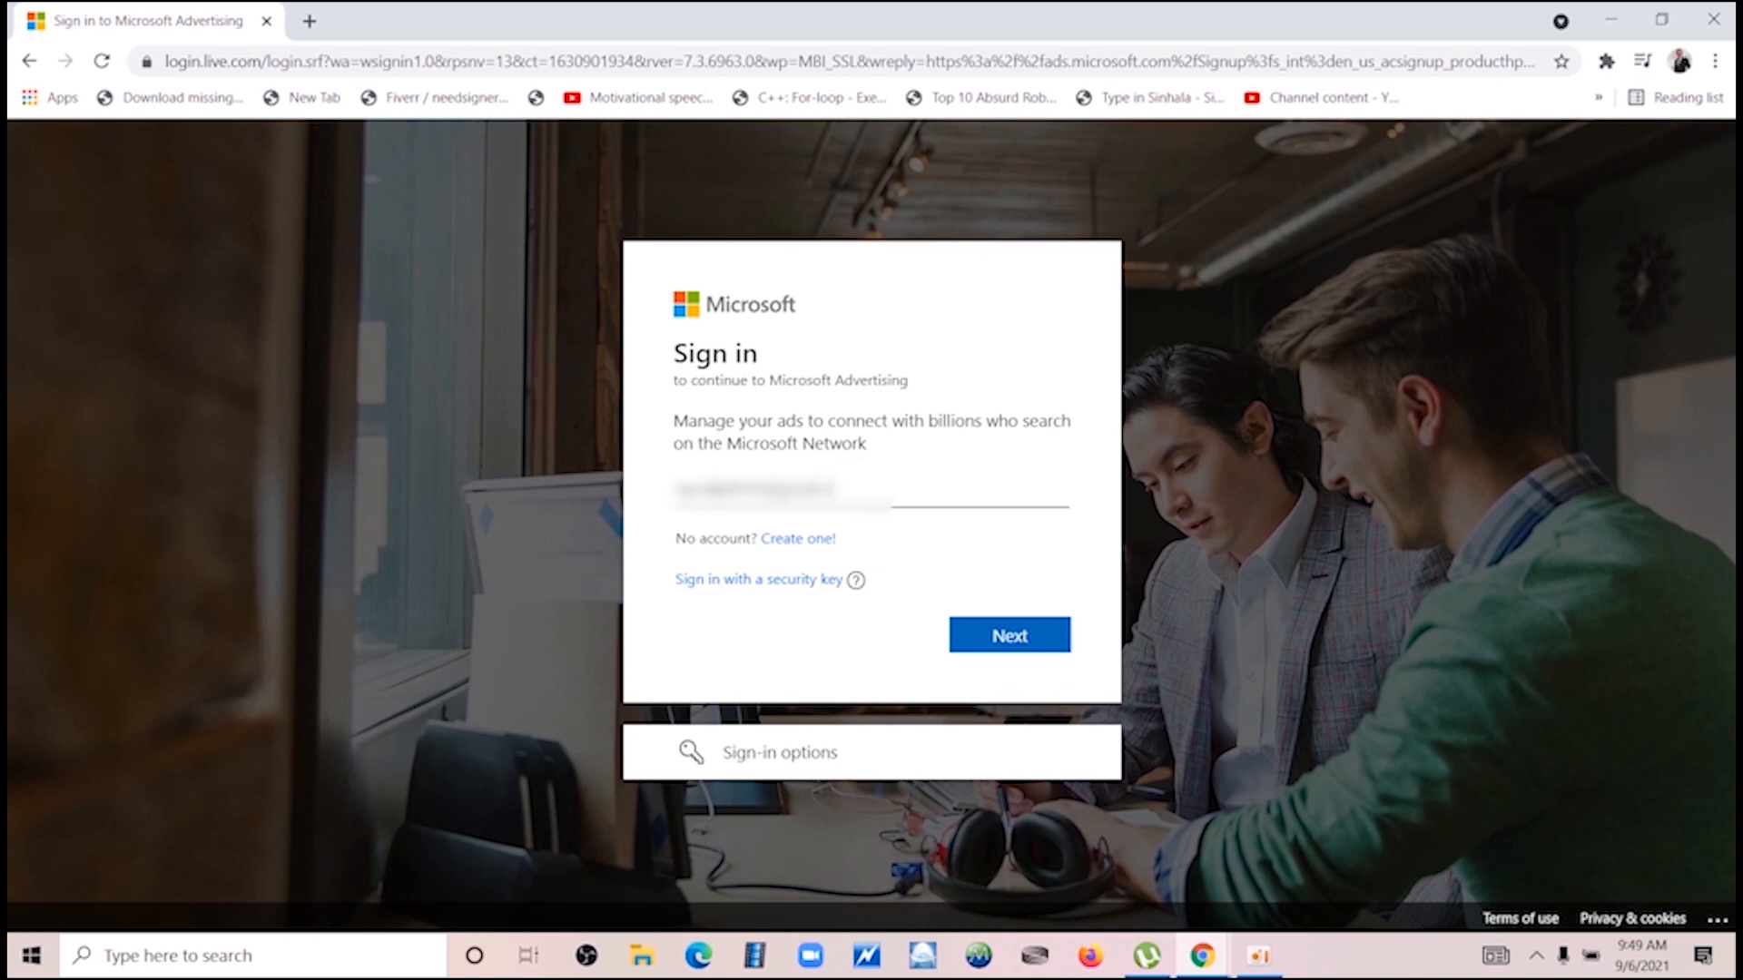
pyautogui.write('***')
pyautogui.click(965, 627)
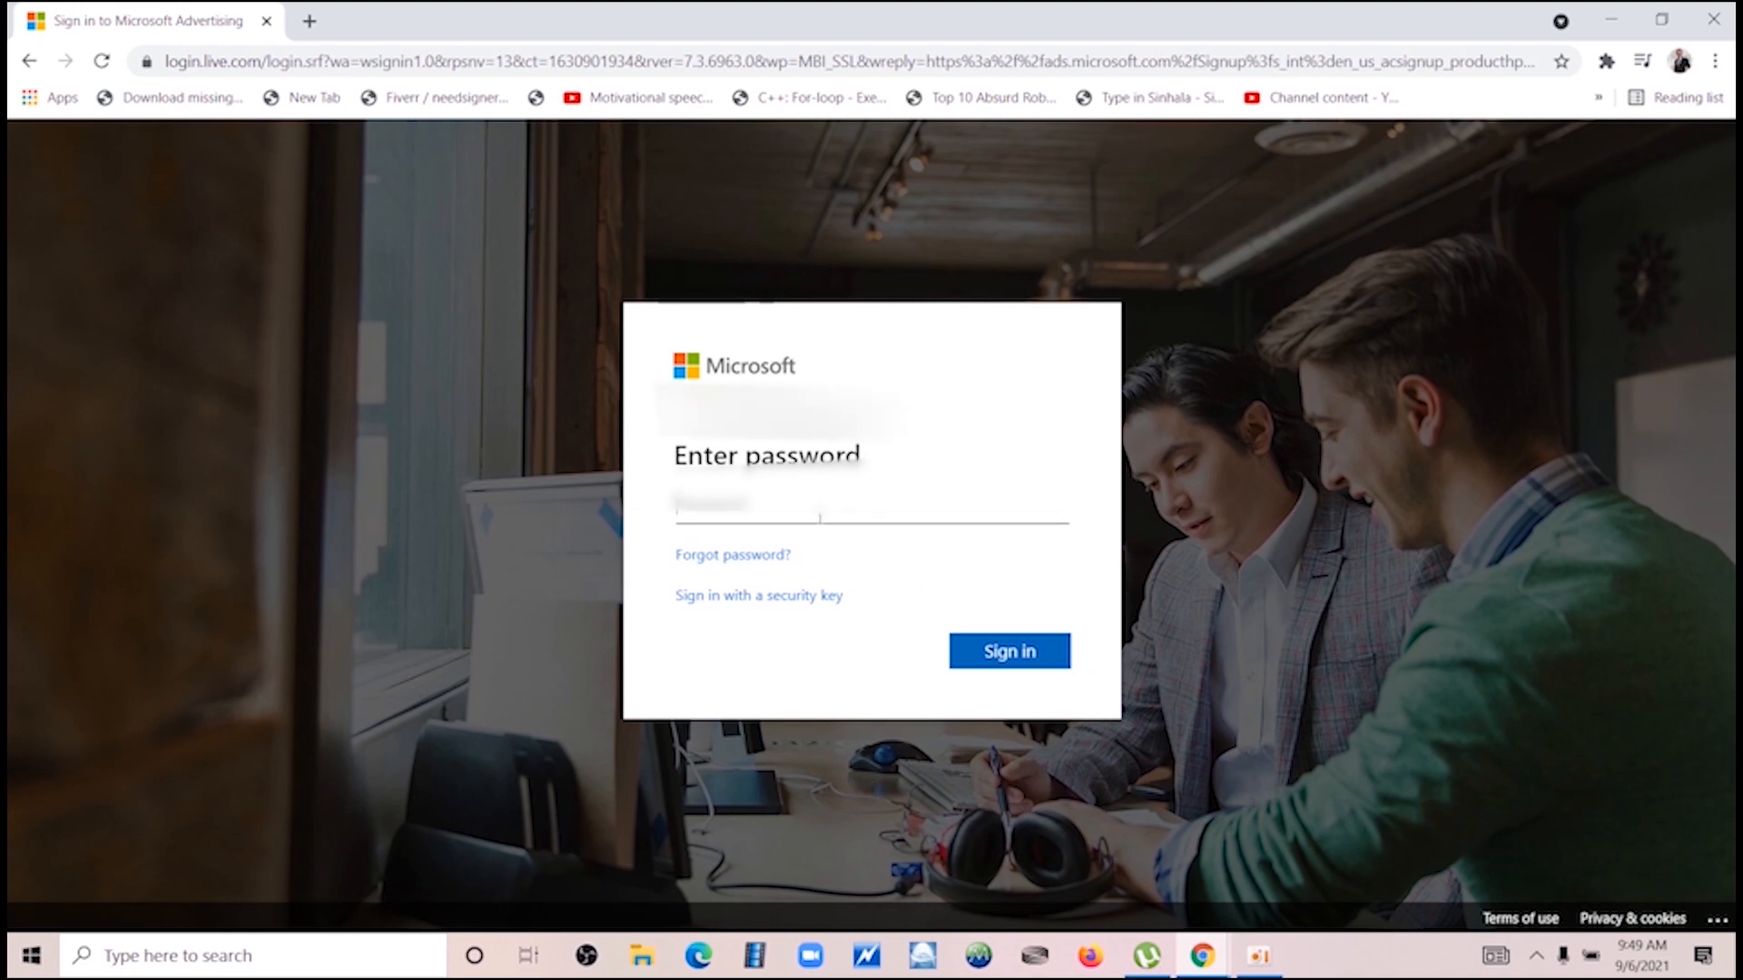
# - Sign in with the account password and choose to stay signed in, with "Don't show this again" enabled
pyautogui.write('**')
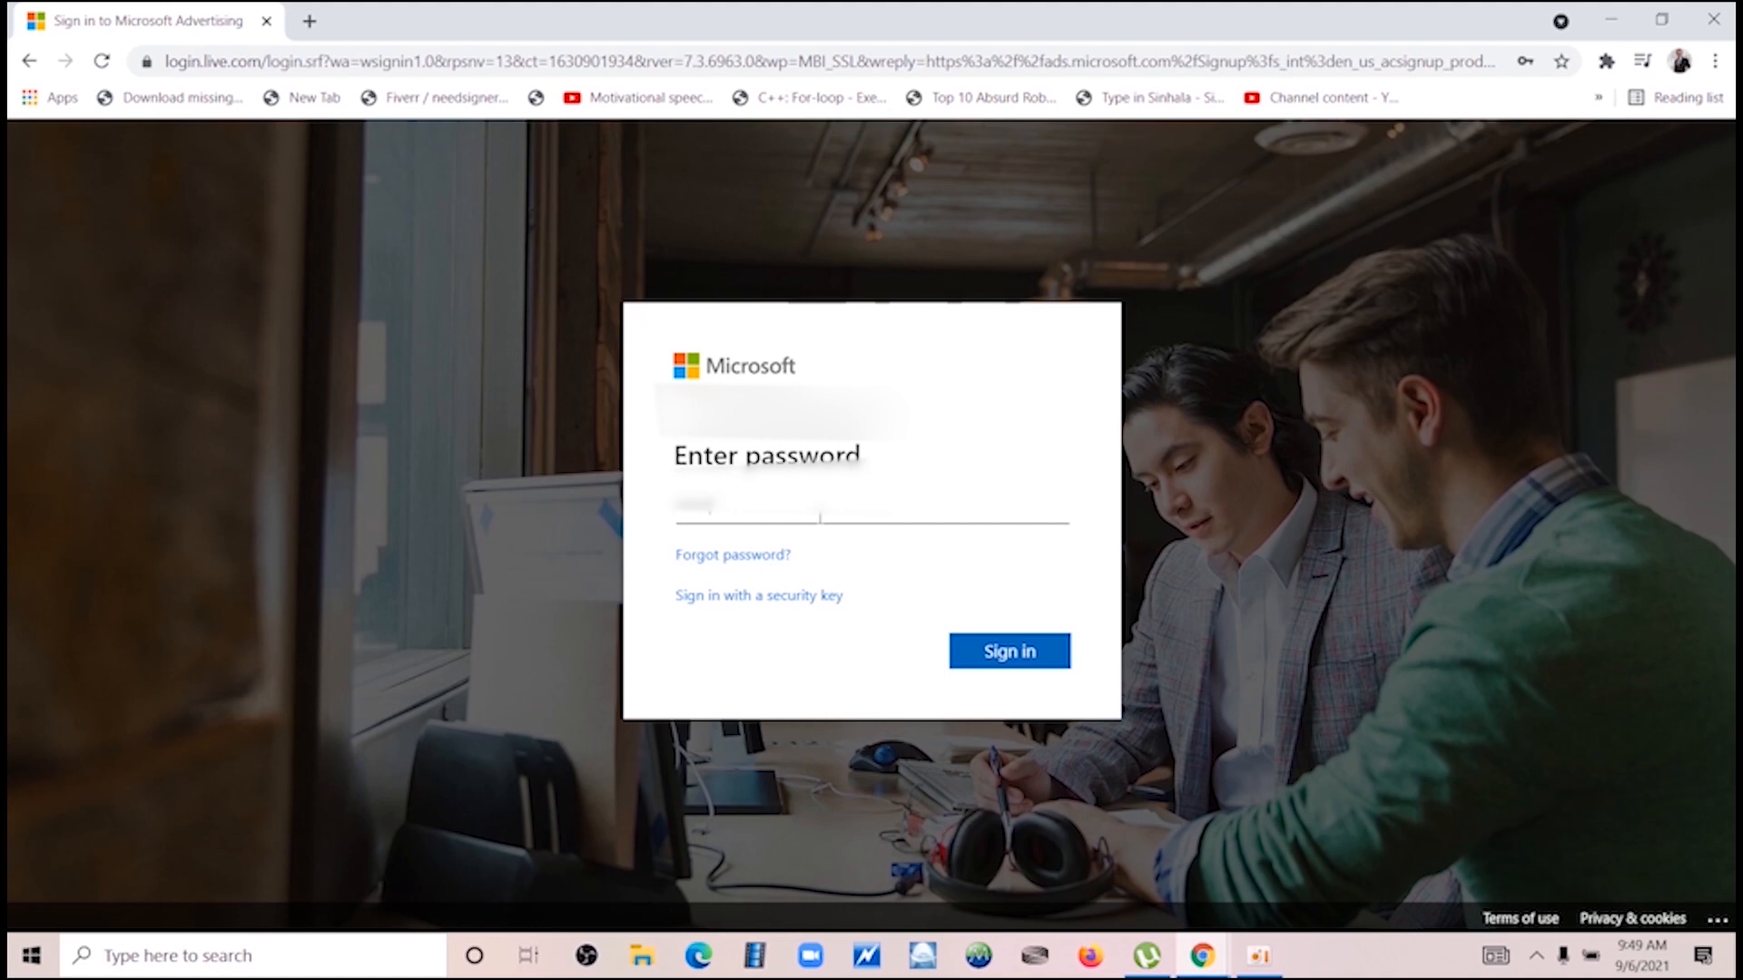
pyautogui.write('********')
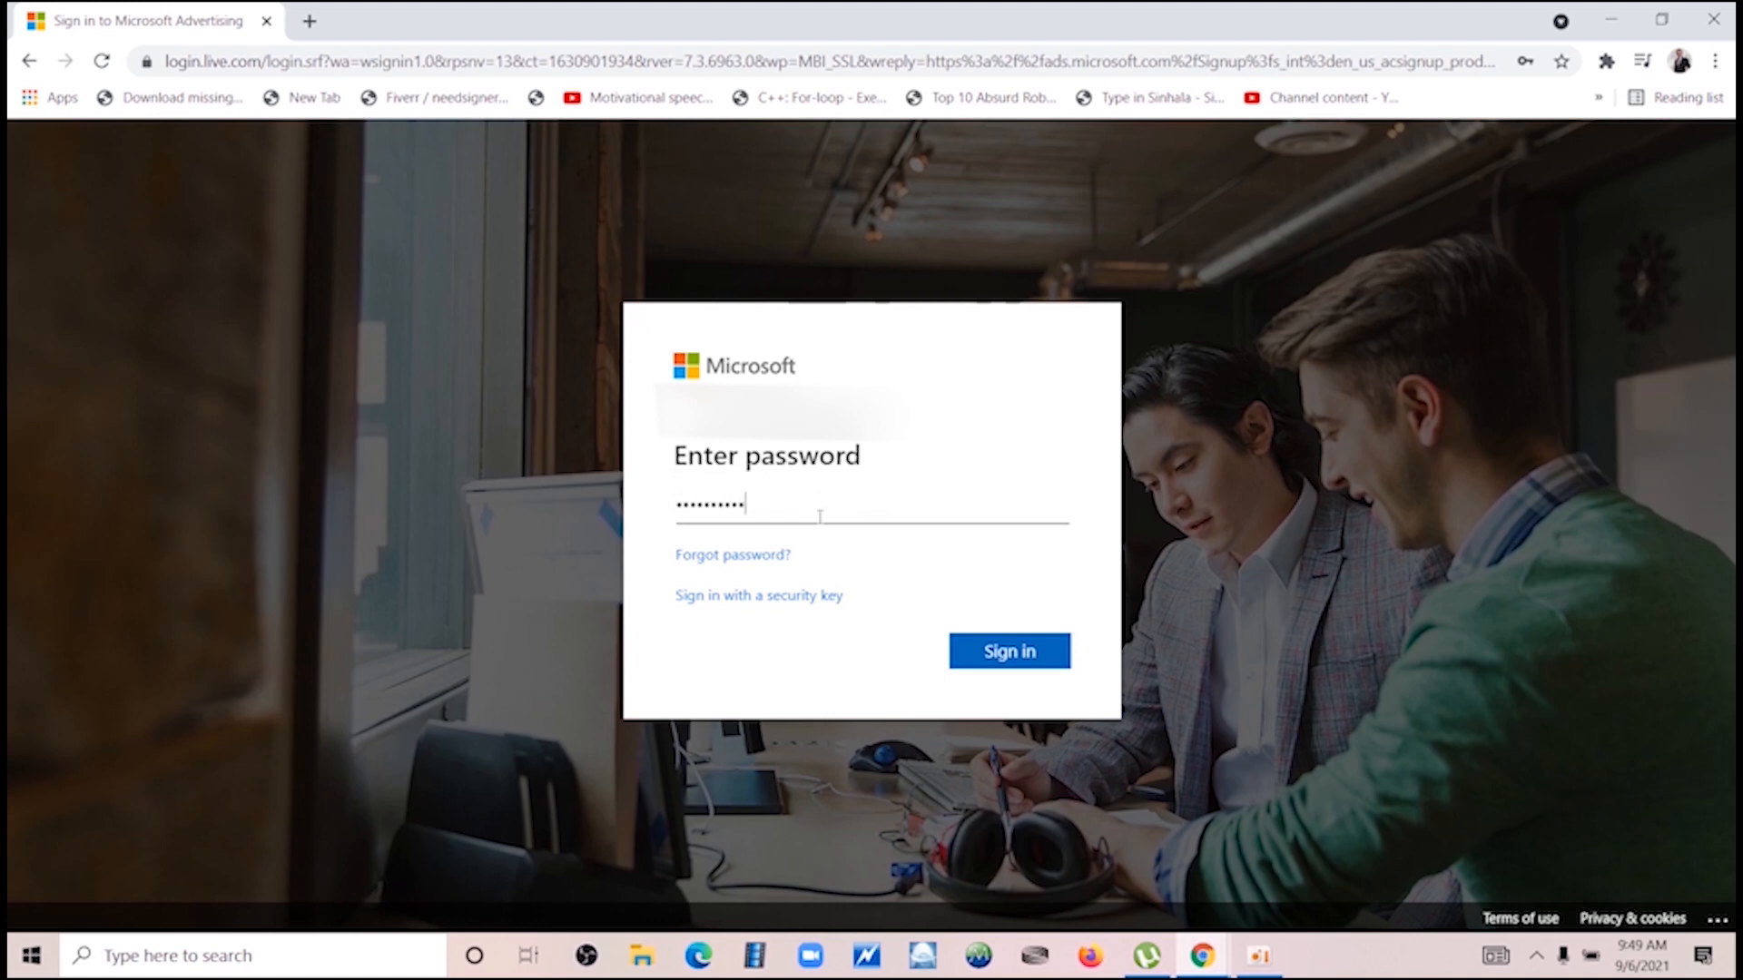
pyautogui.write('**')
pyautogui.press('Return')
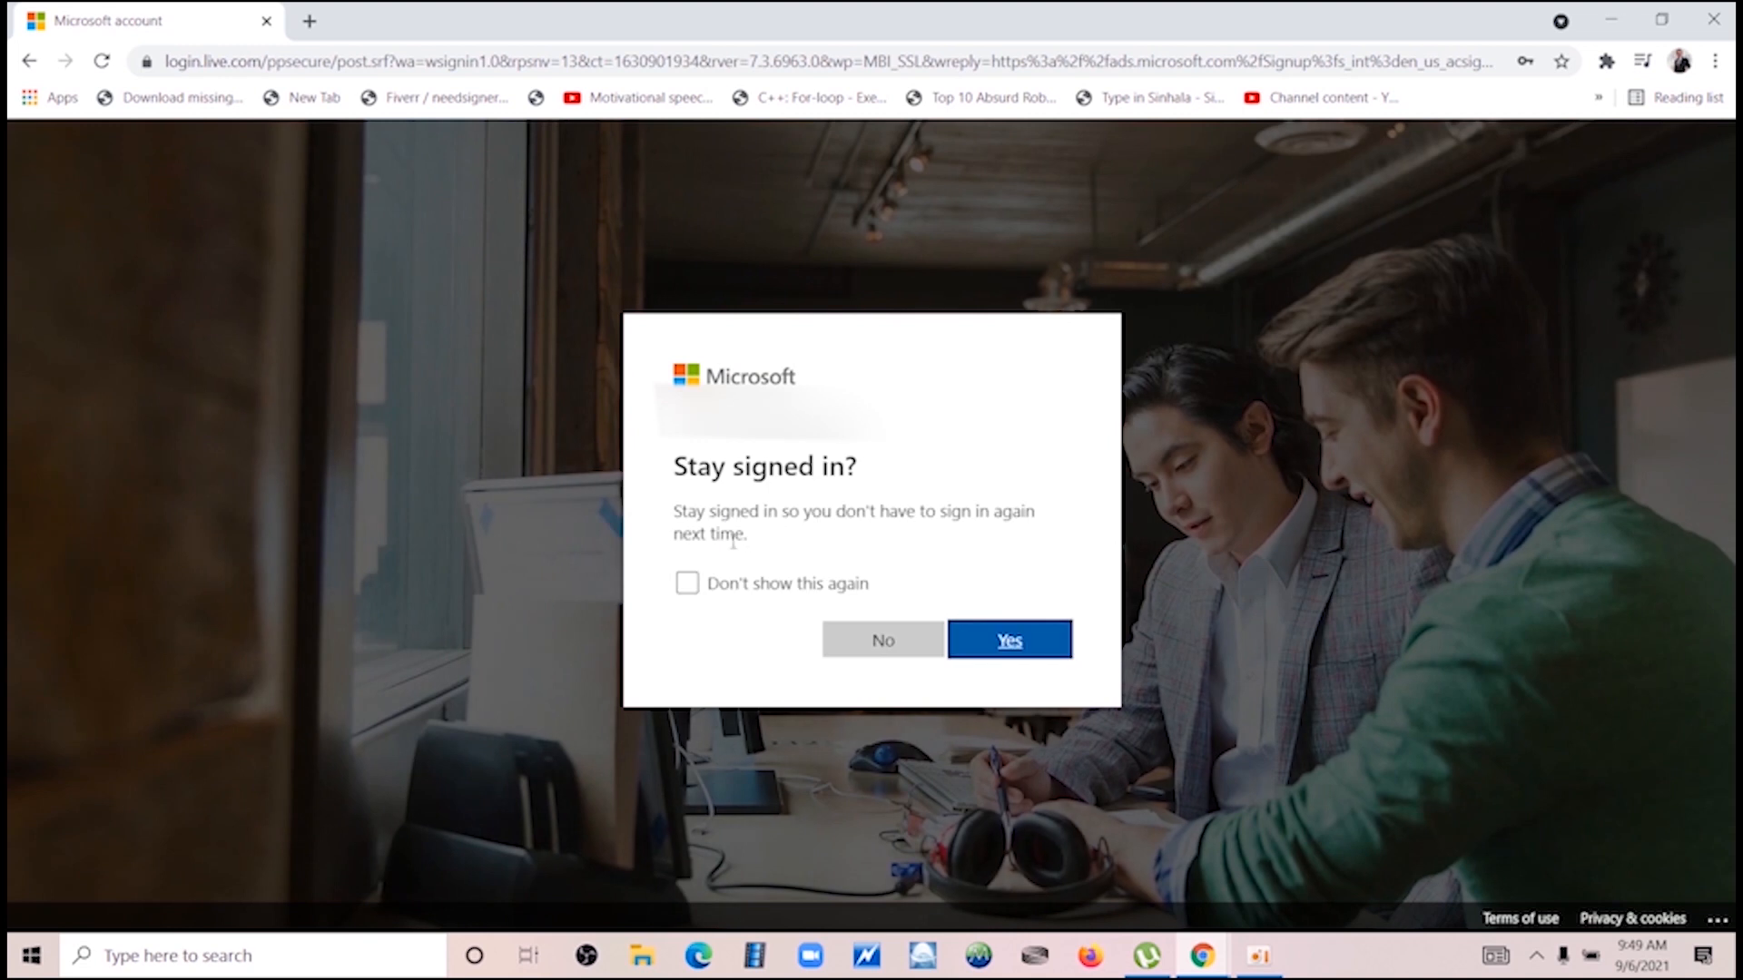
pyautogui.click(690, 589)
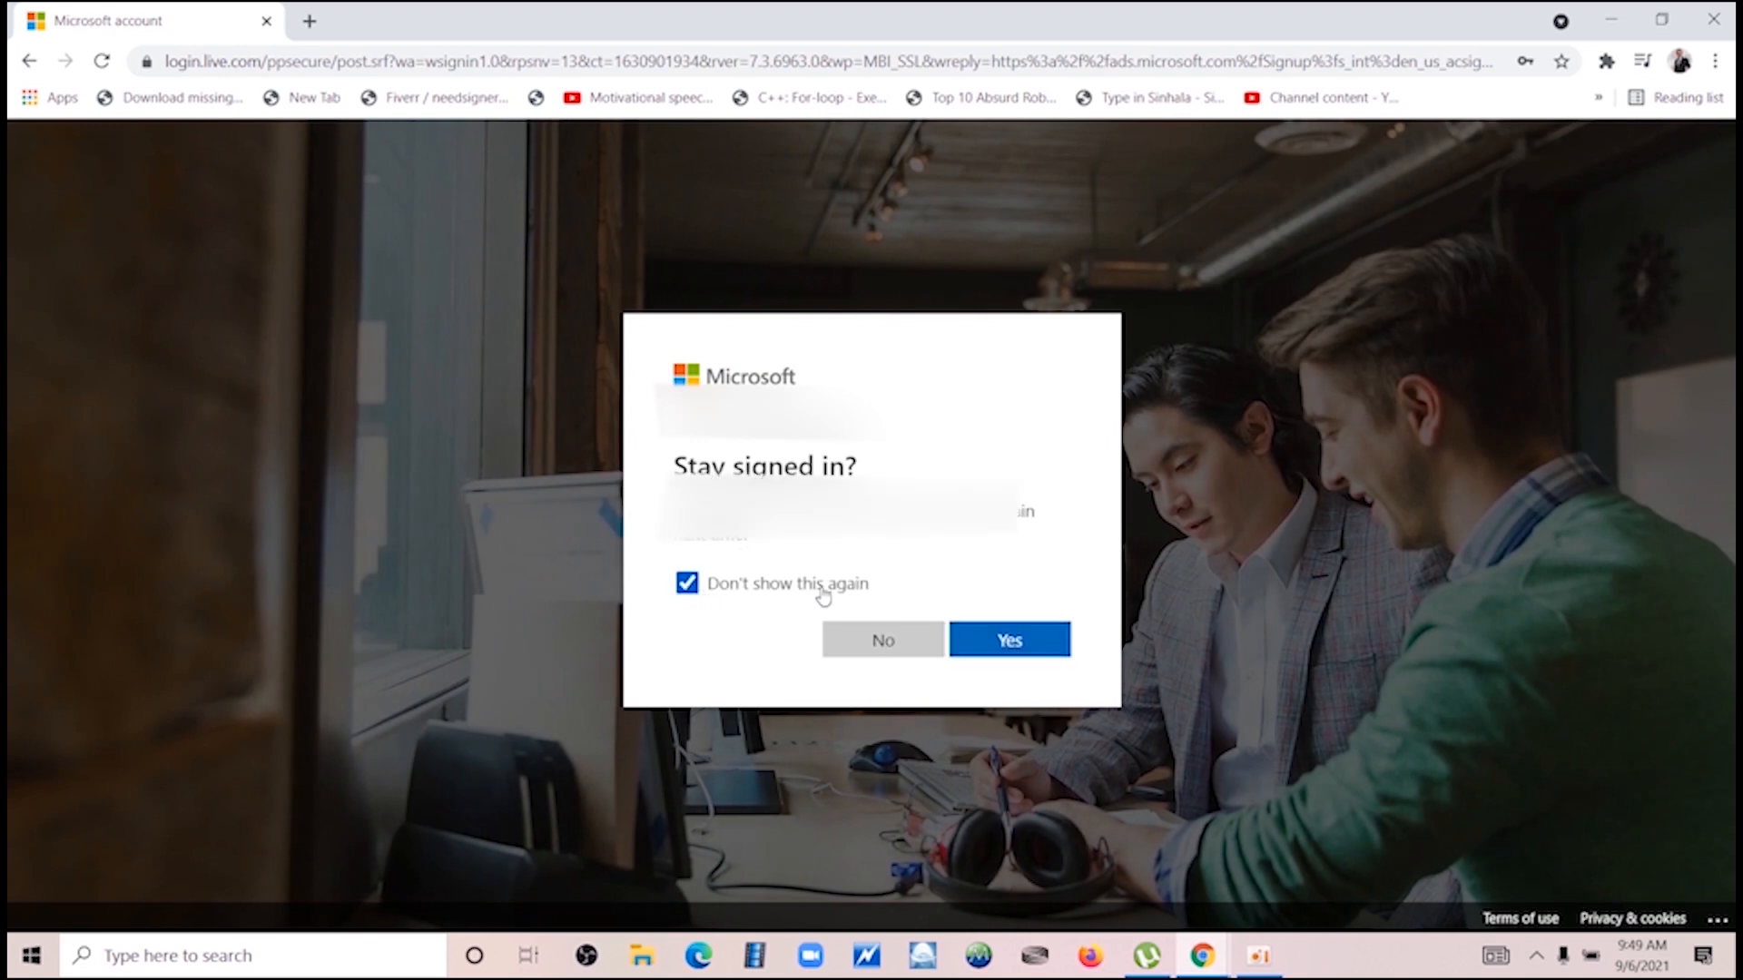
pyautogui.click(1023, 645)
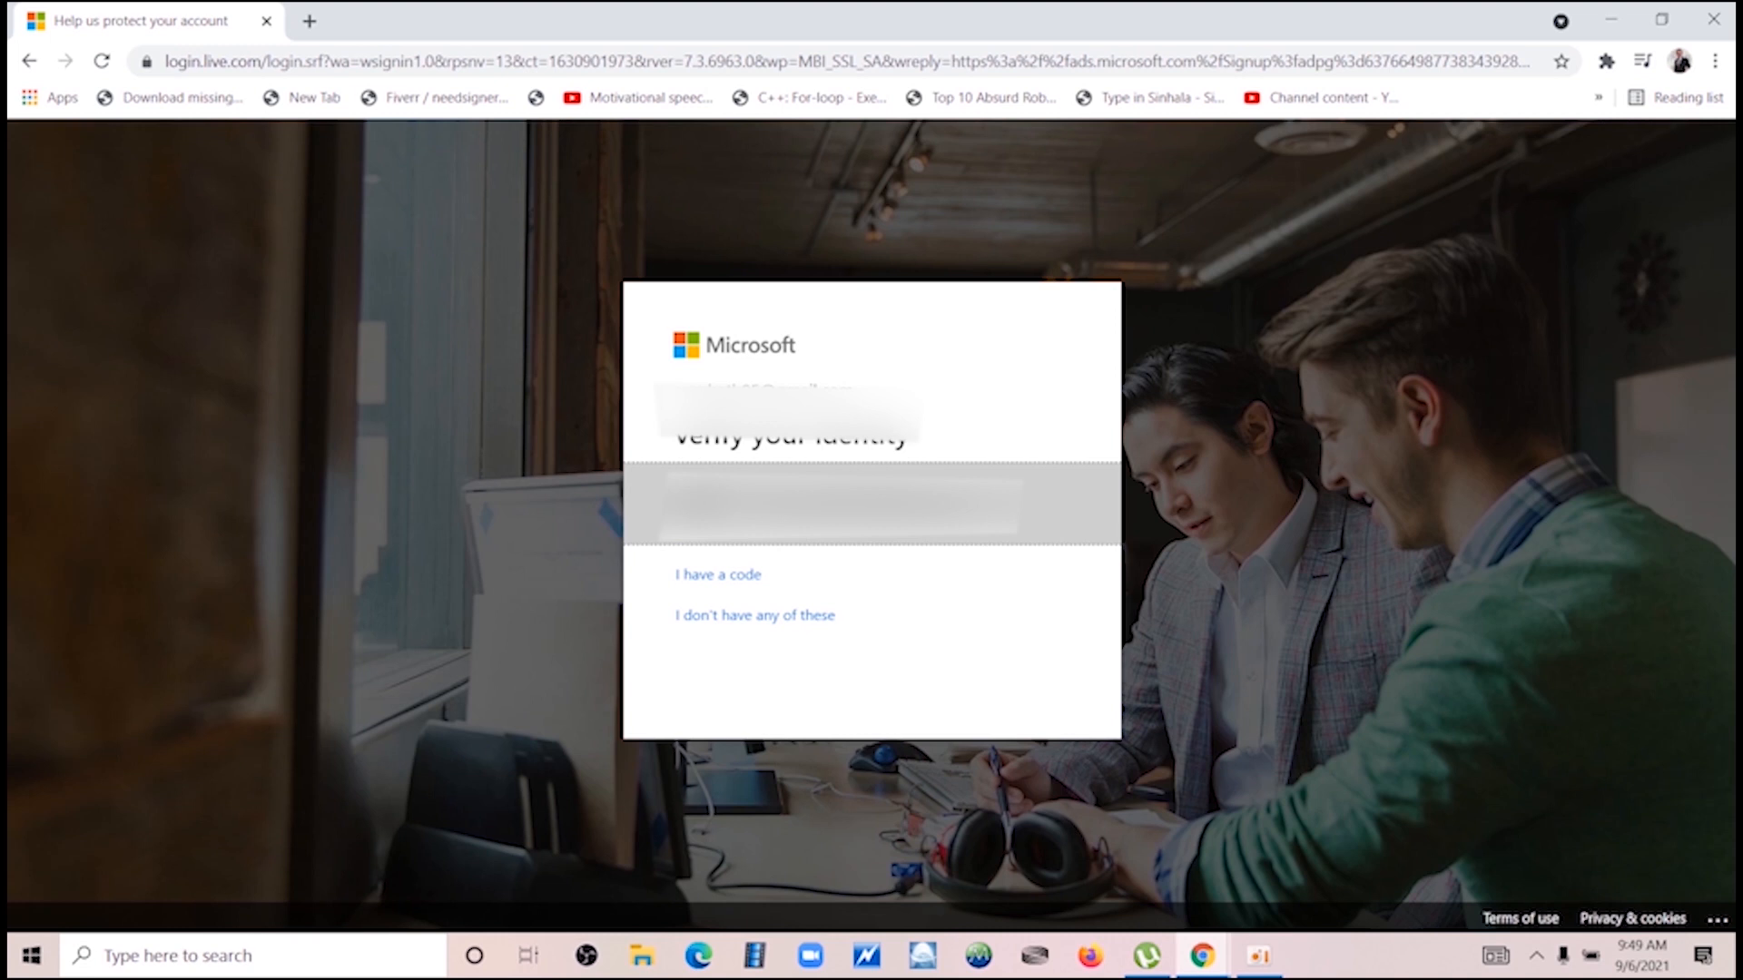
# - Verify the account identity with the e-mailed security code and close the mailbox tab
pyautogui.click(844, 505)
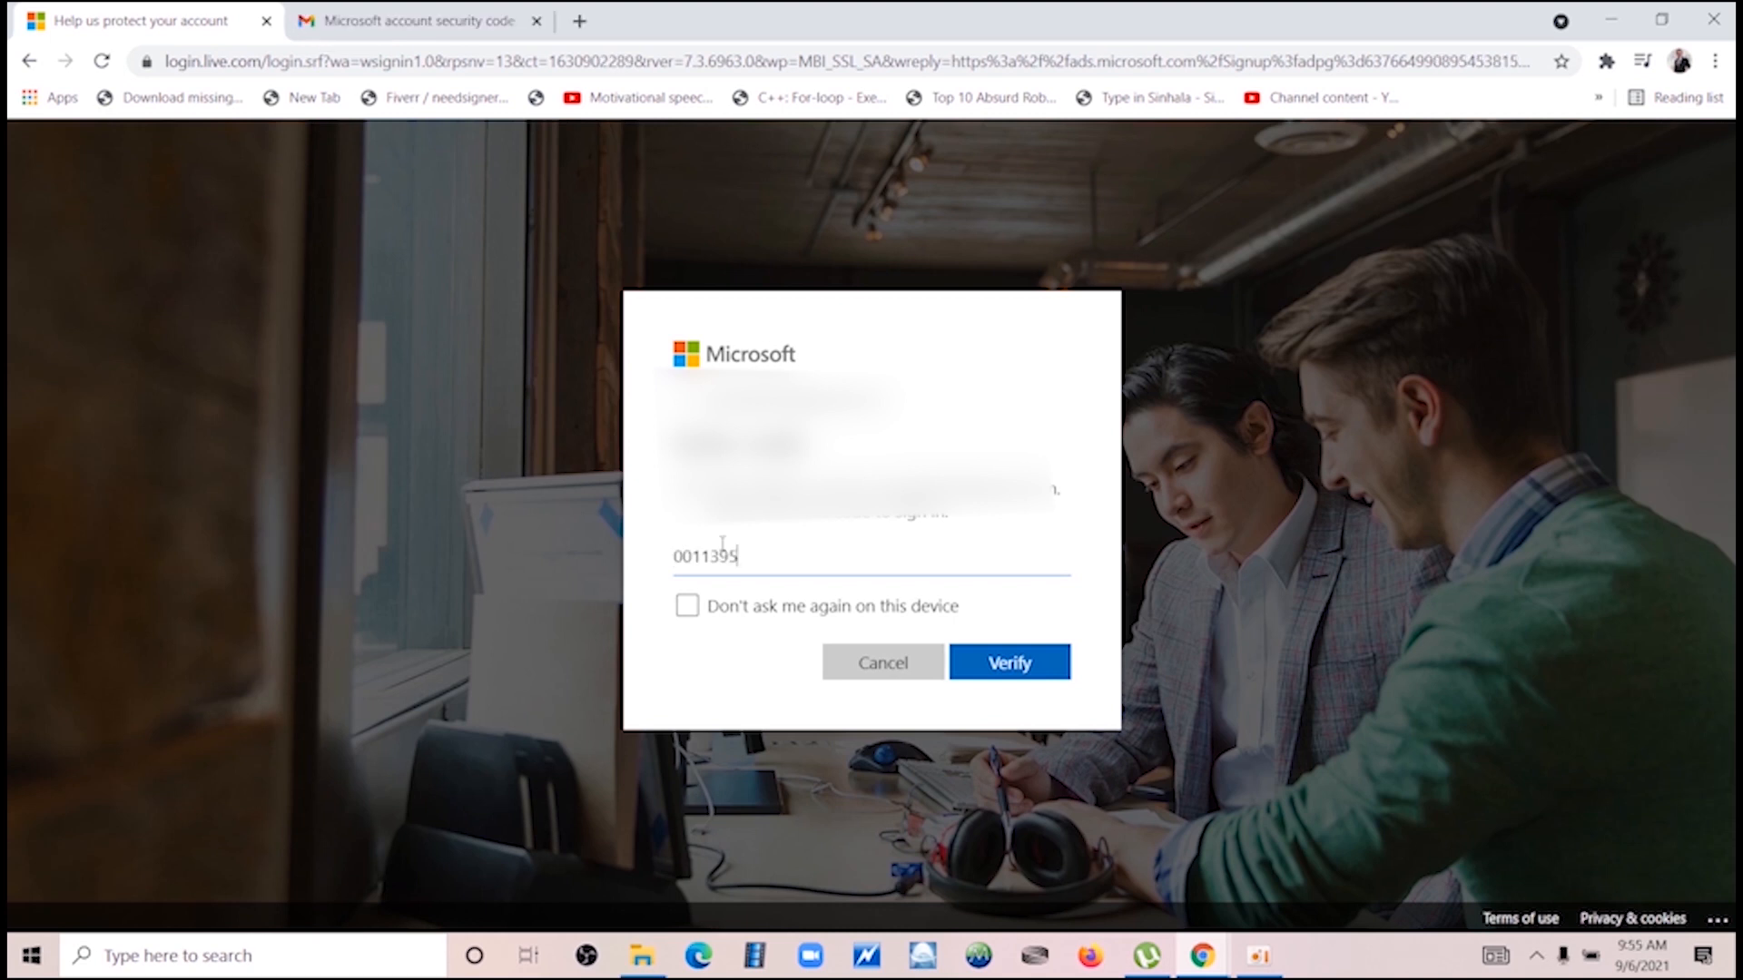
pyautogui.click(1003, 672)
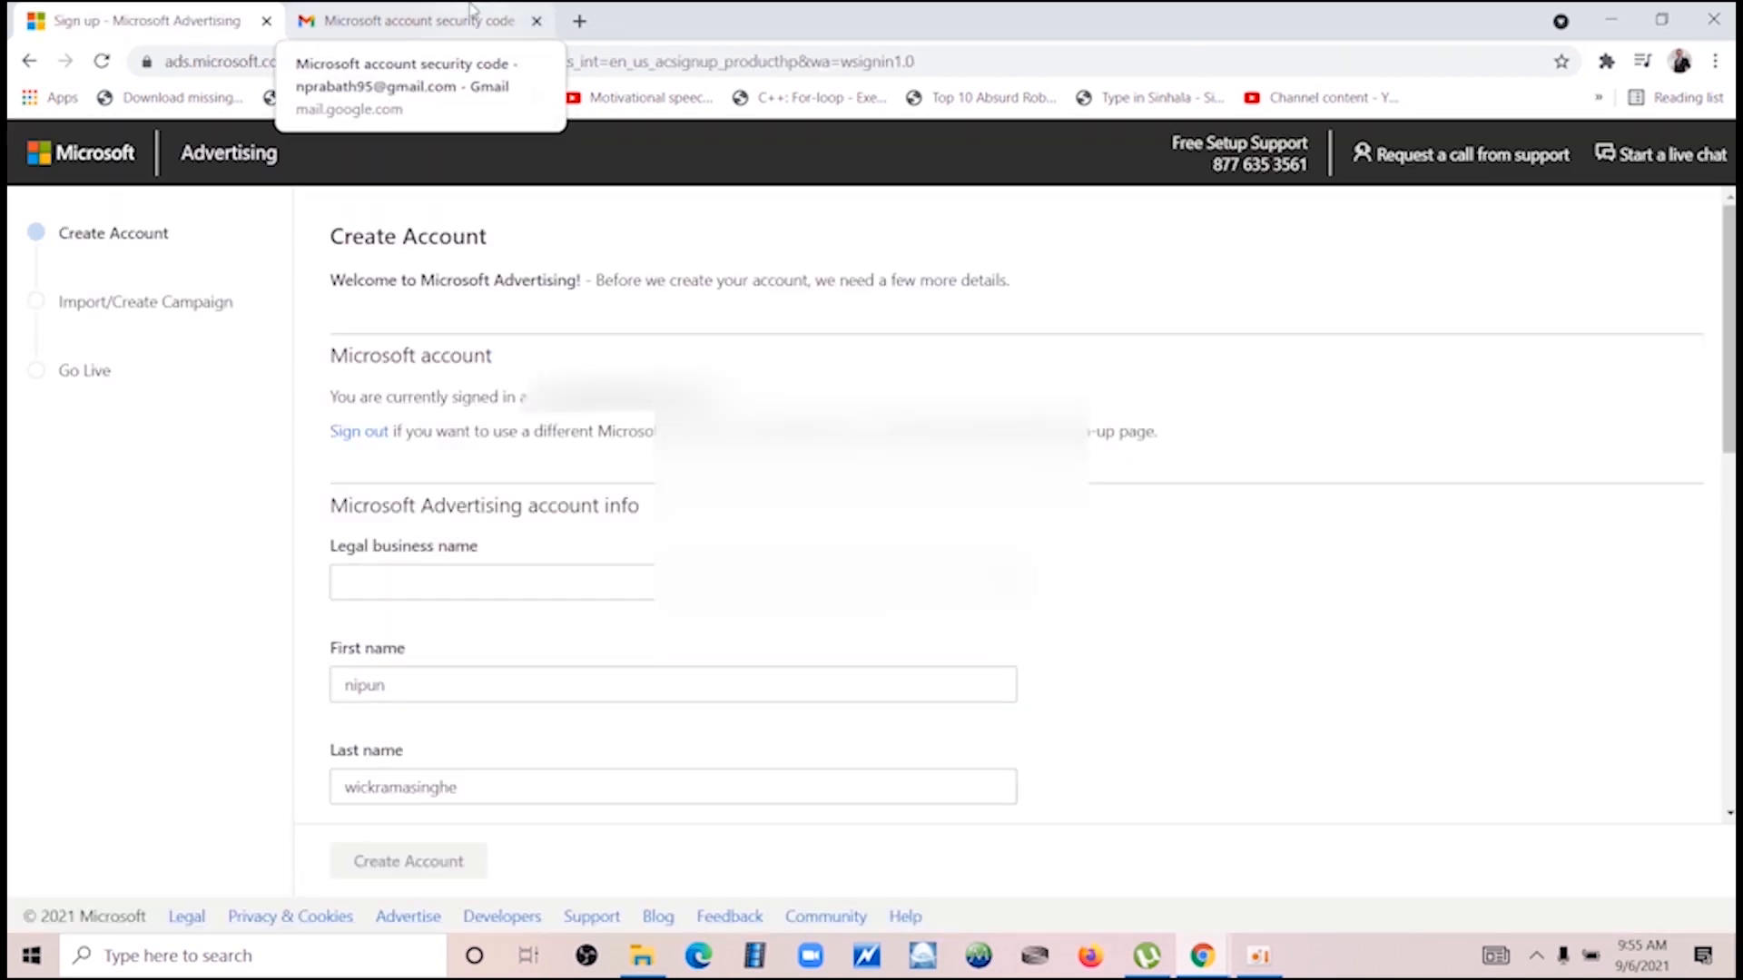
pyautogui.click(538, 22)
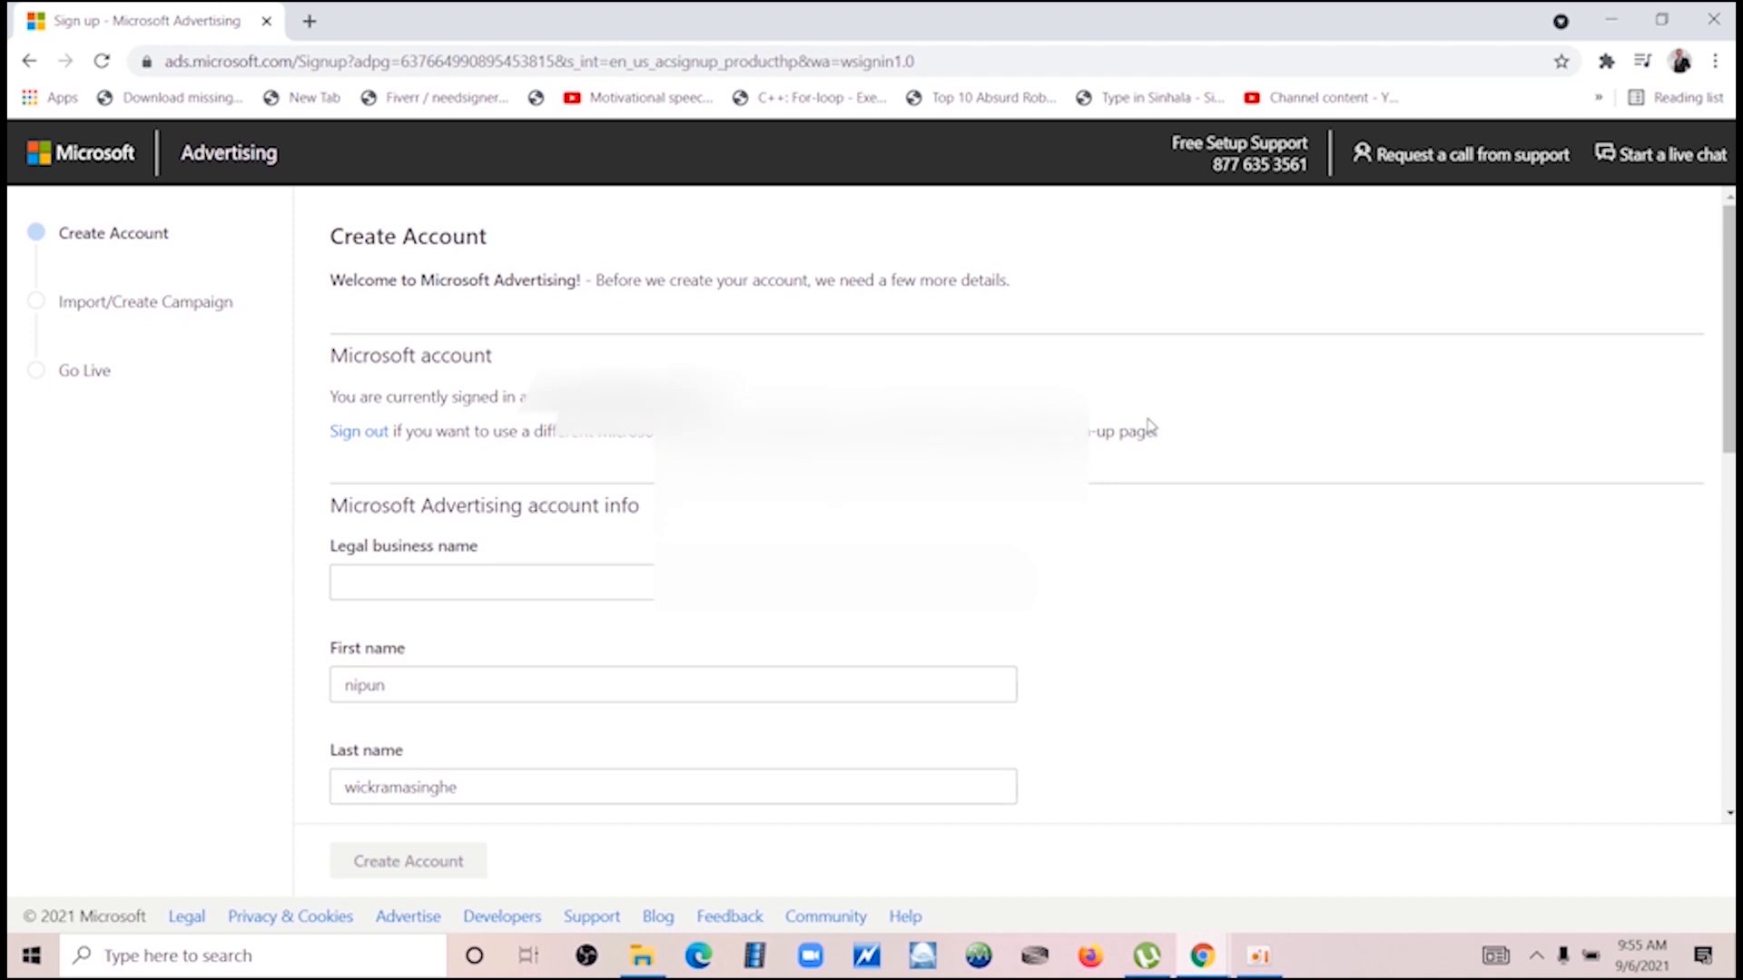
# - Enter "neebiz" as the legal business name in the Microsoft Advertising account info
pyautogui.scroll(-3, 1271, 263)
pyautogui.scroll(3, 999, 508)
pyautogui.click(421, 580)
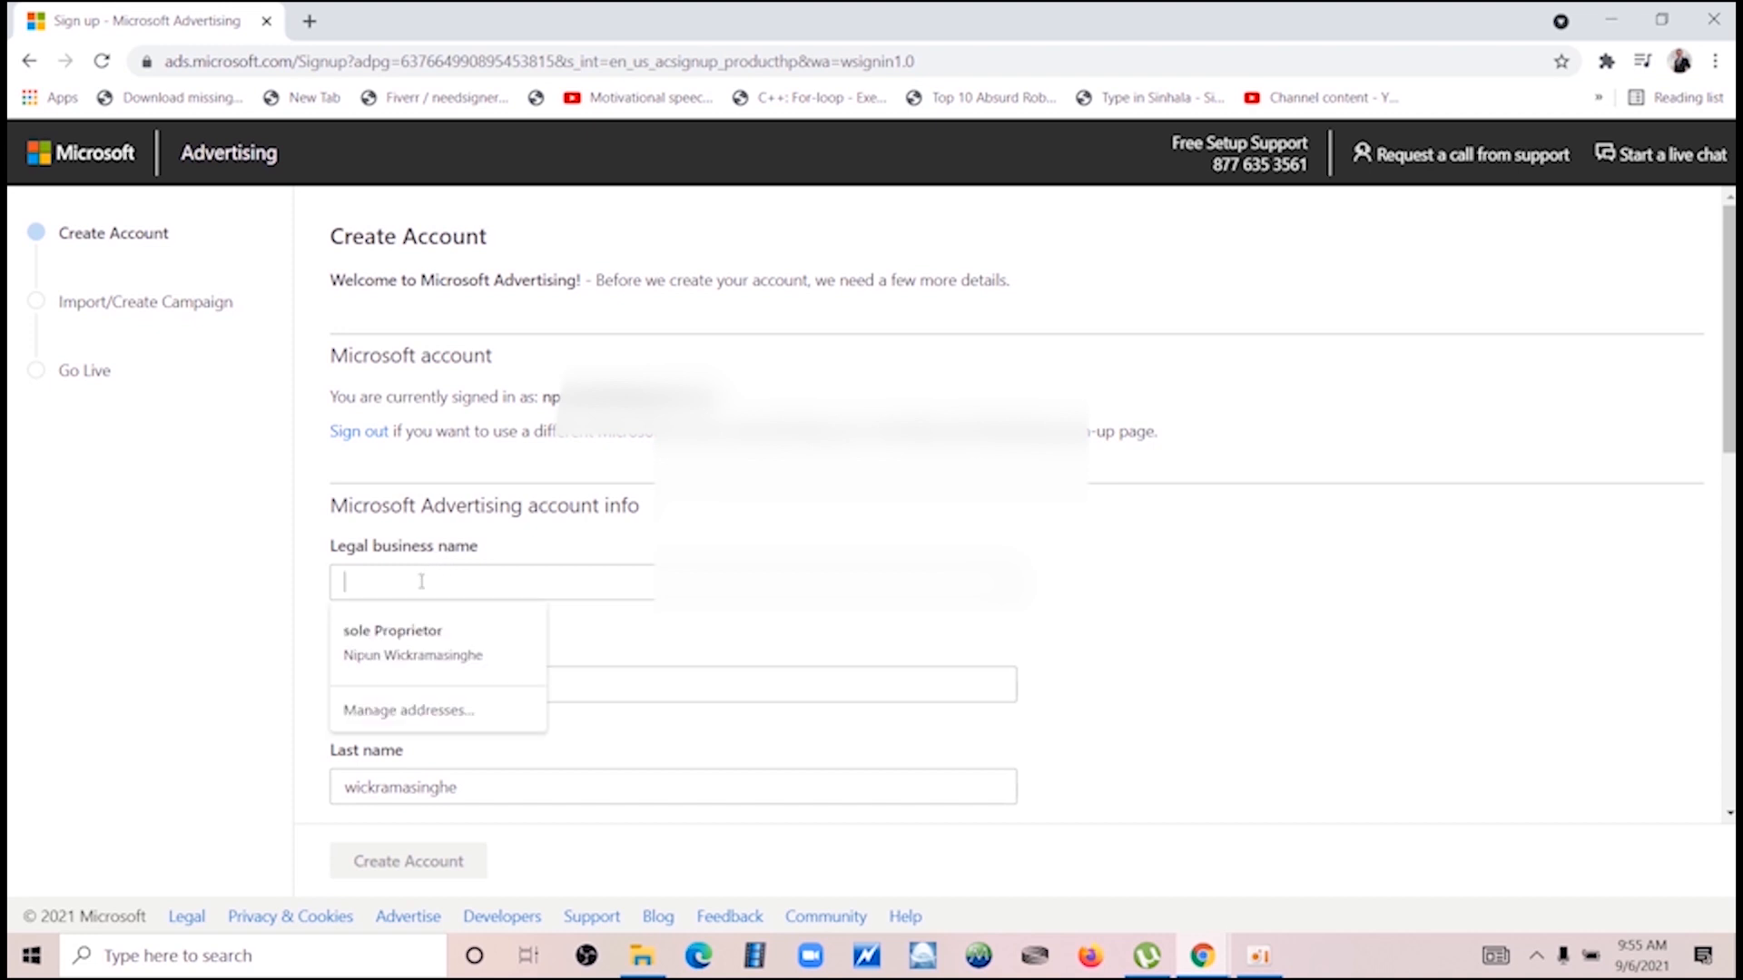
pyautogui.write('n')
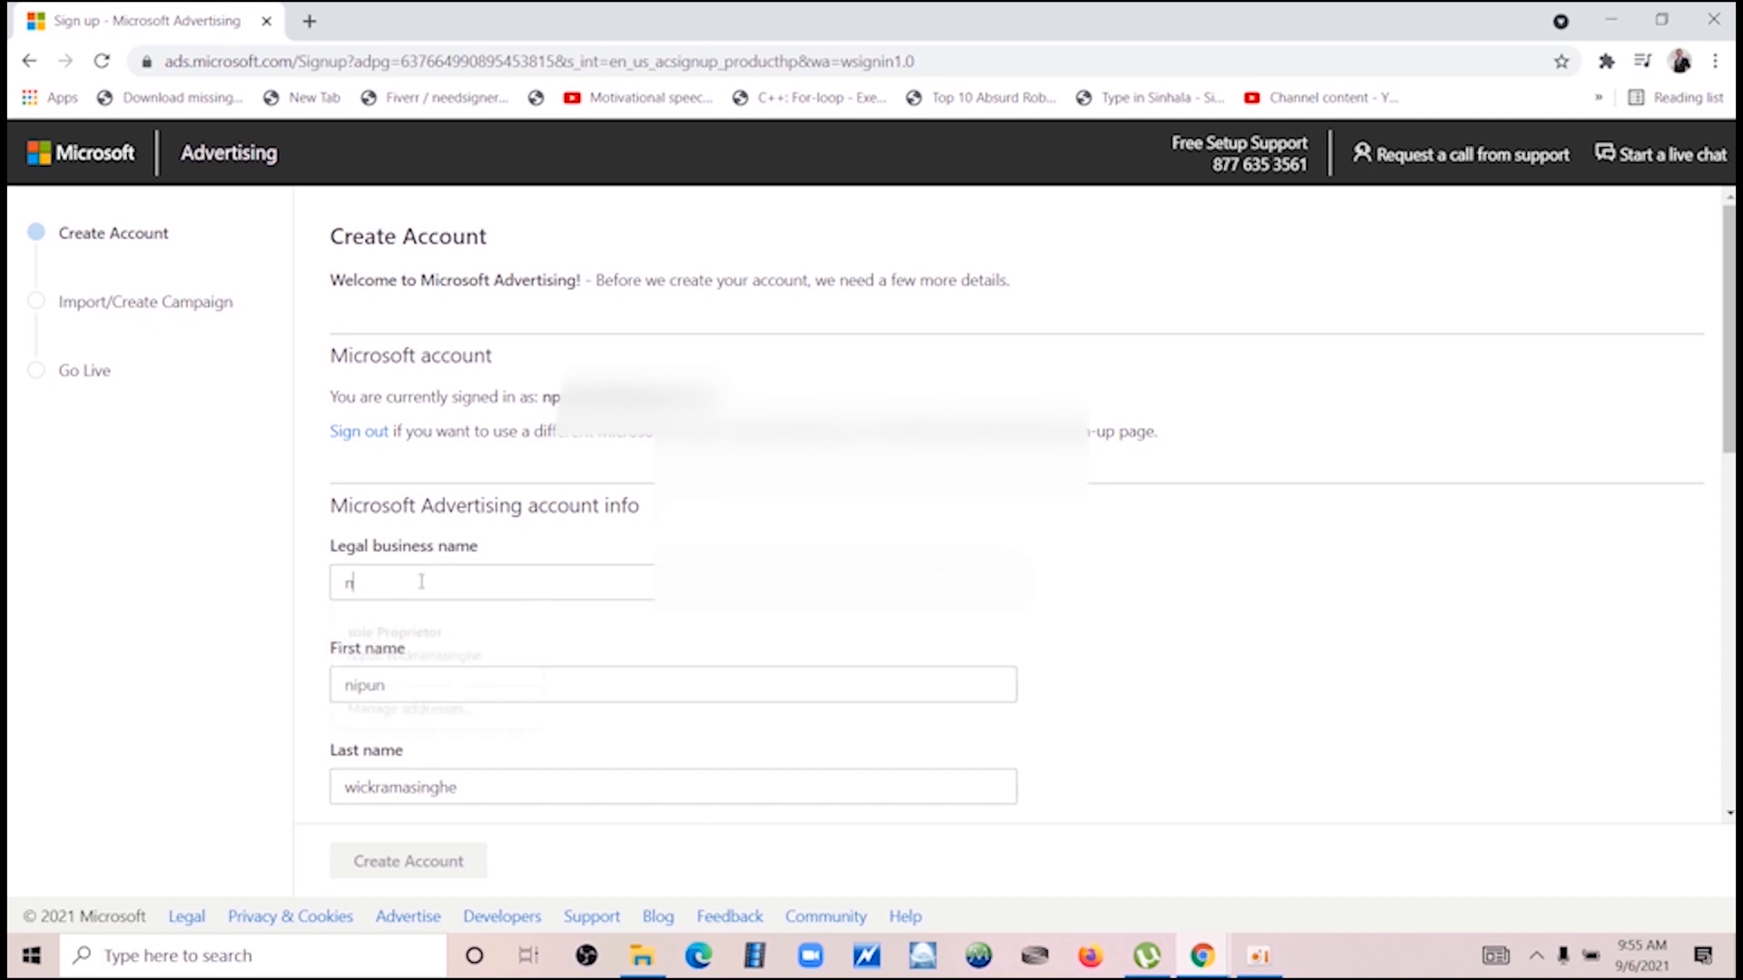
pyautogui.write('eebiz')
# - Re-enter the first name with a capital initial and capitalize the last name's initial
pyautogui.click(409, 687)
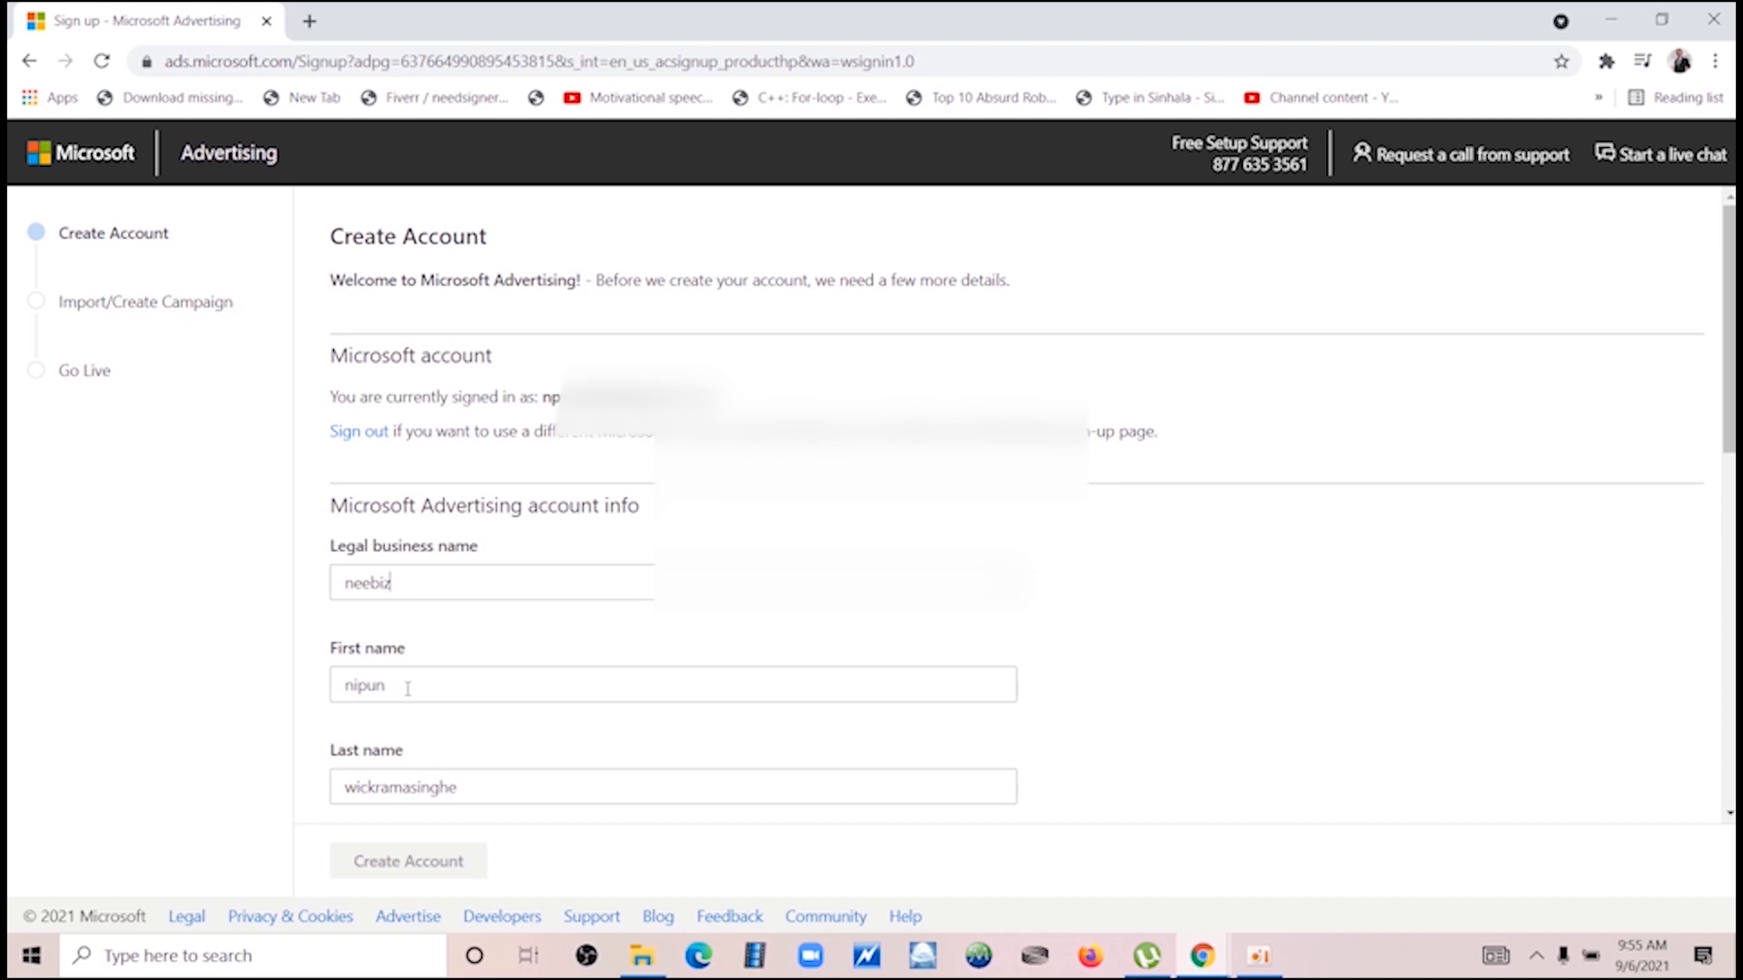
pyautogui.press('BackSpace')
pyautogui.press('BackSpace')
pyautogui.press('BackSpace')
pyautogui.press('BackSpace')
pyautogui.press('BackSpace')
pyautogui.write('Nipun')
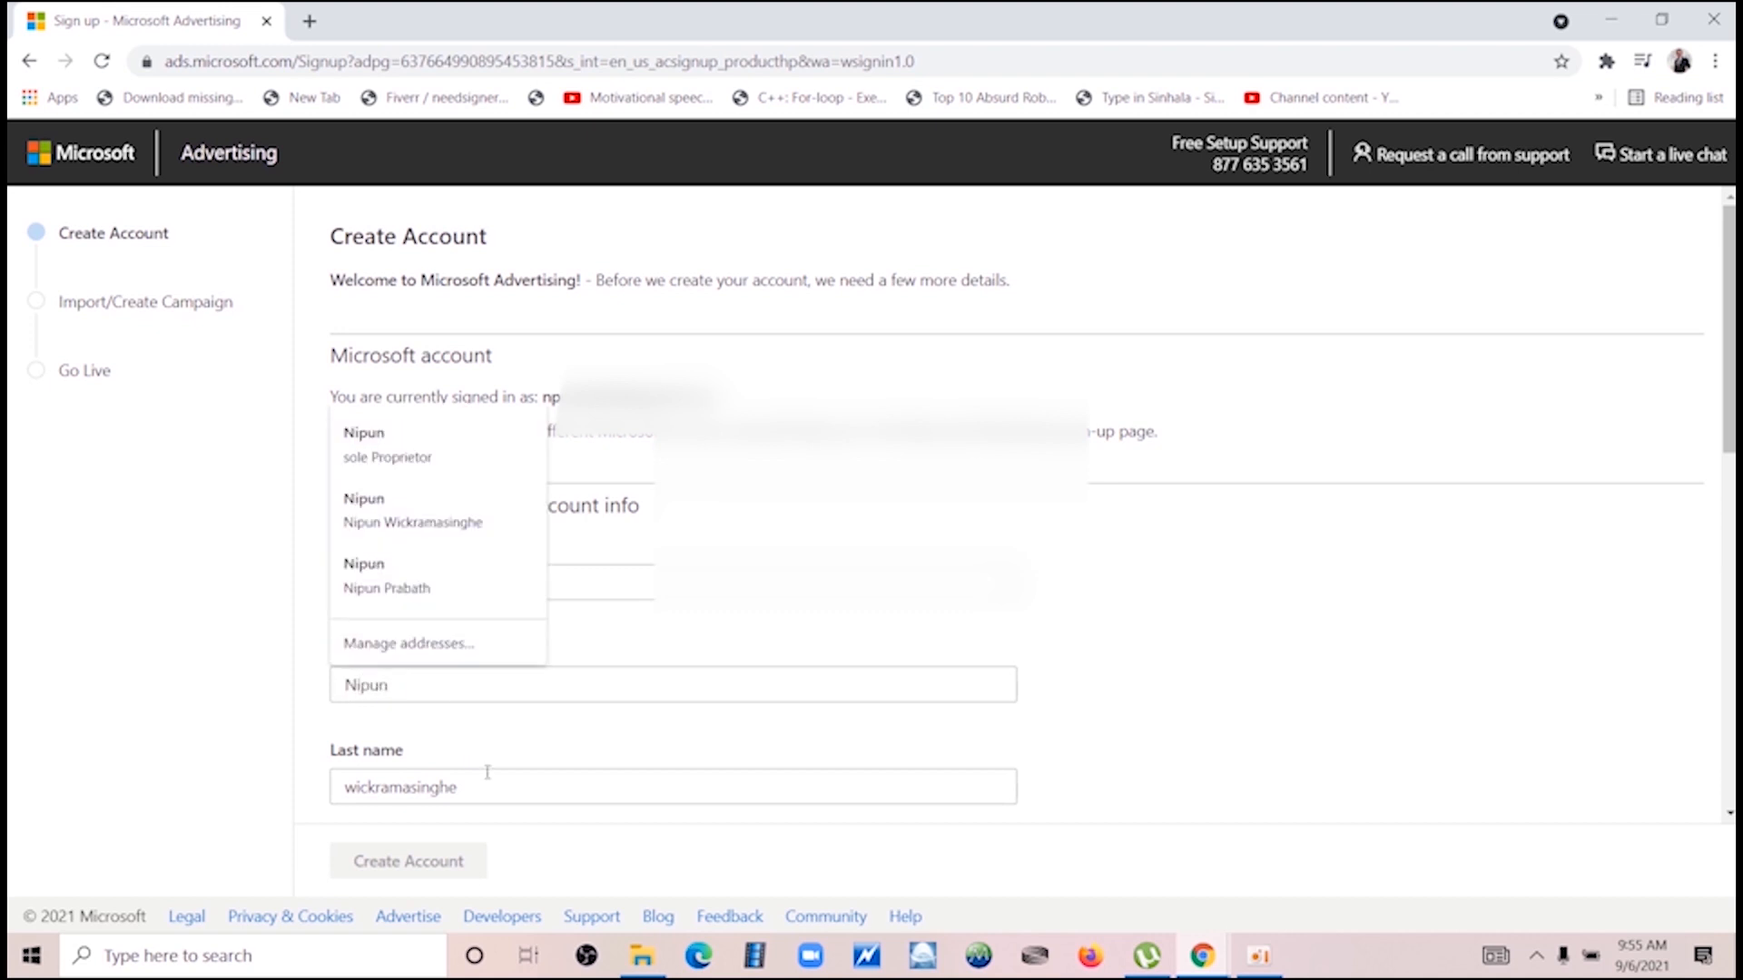
pyautogui.click(354, 785)
pyautogui.press('BackSpace')
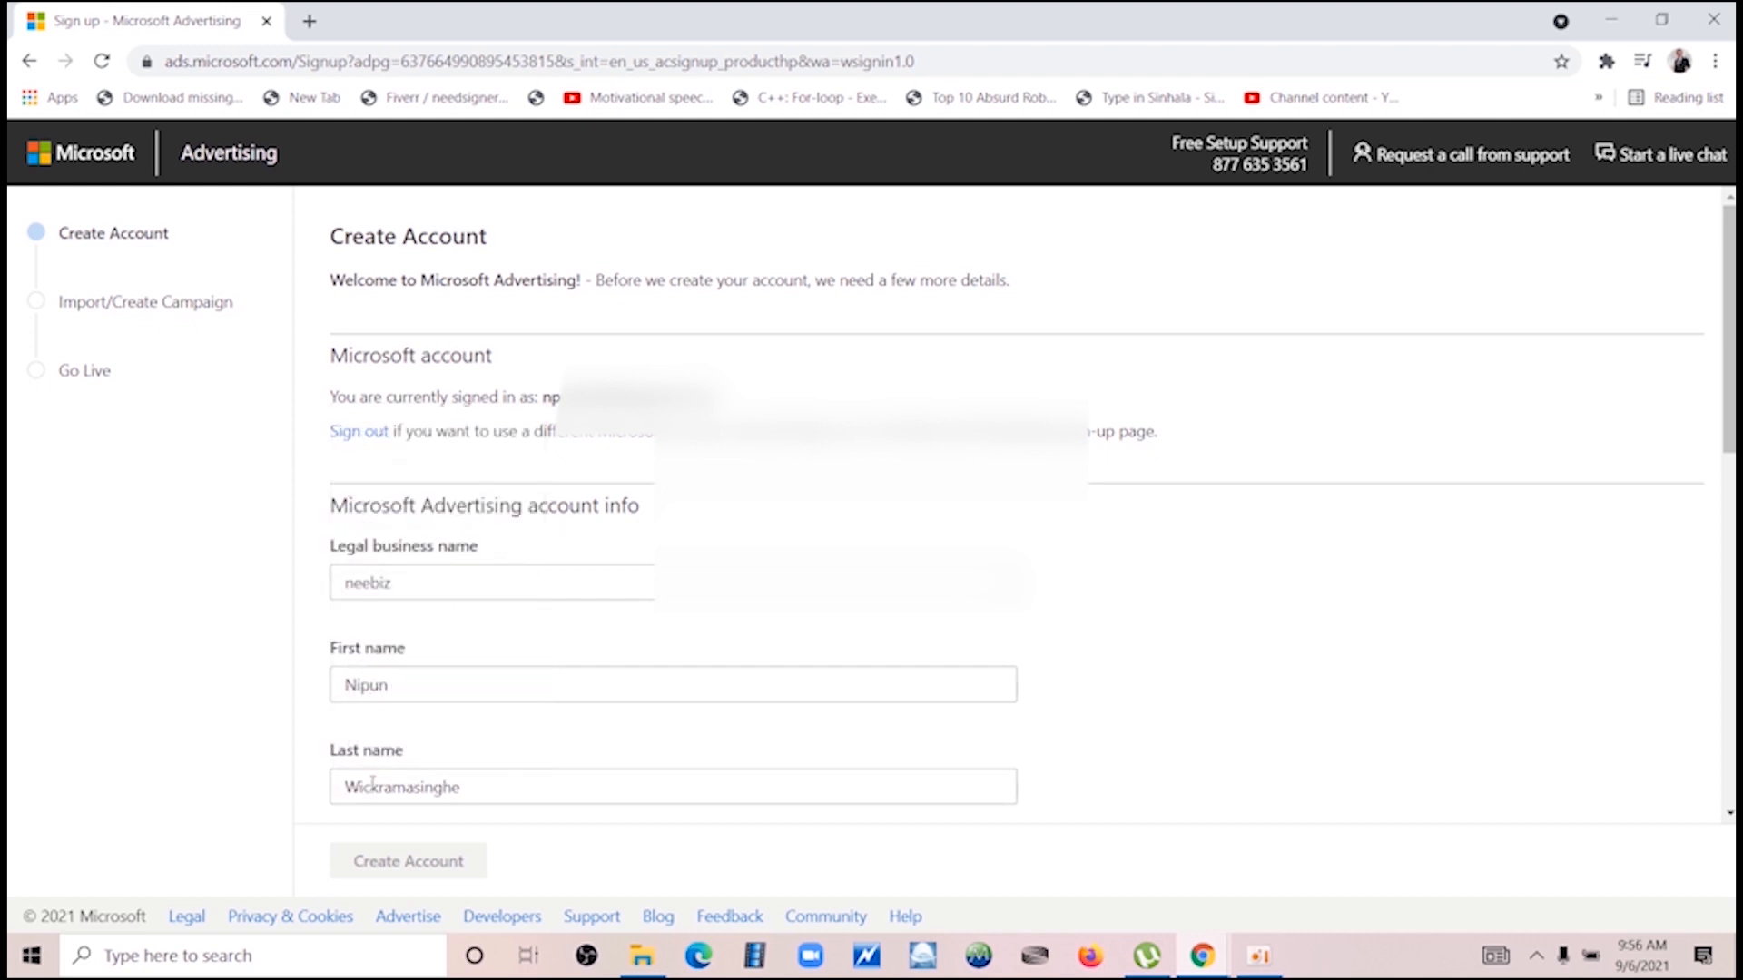
# - Set the business location to Sri Lanka in the account sign-up form
pyautogui.scroll(-1, 564, 630)
pyautogui.scroll(-2, 564, 630)
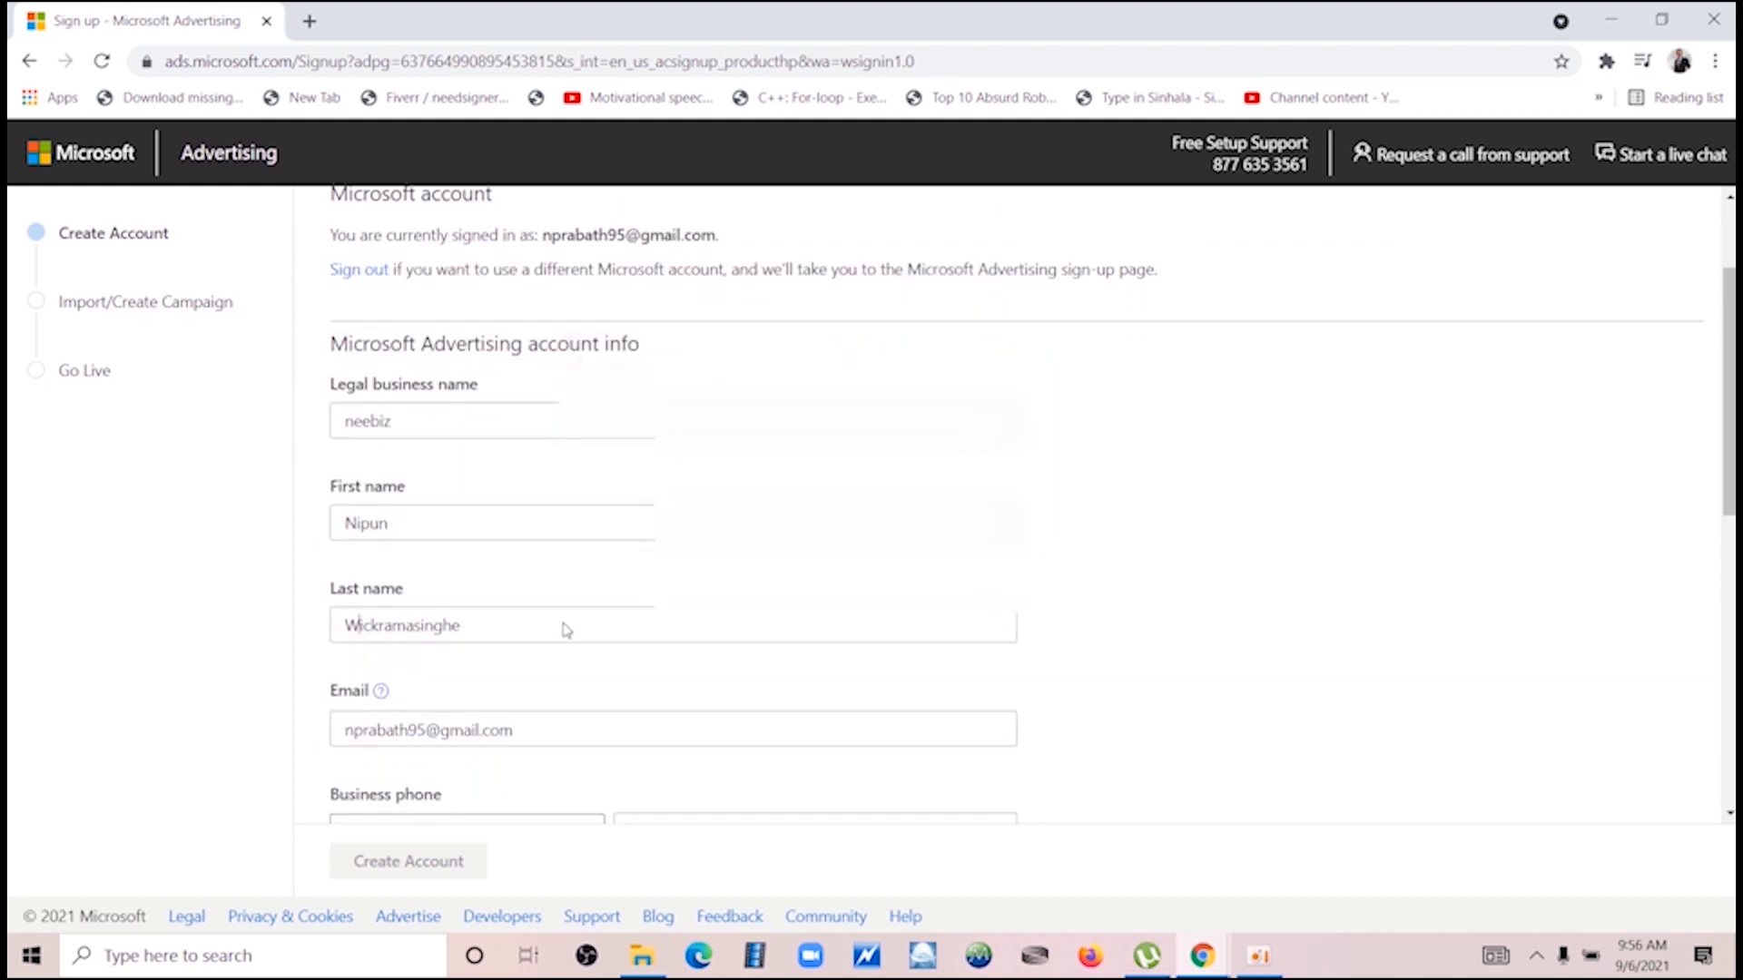
pyautogui.scroll(-1, 564, 630)
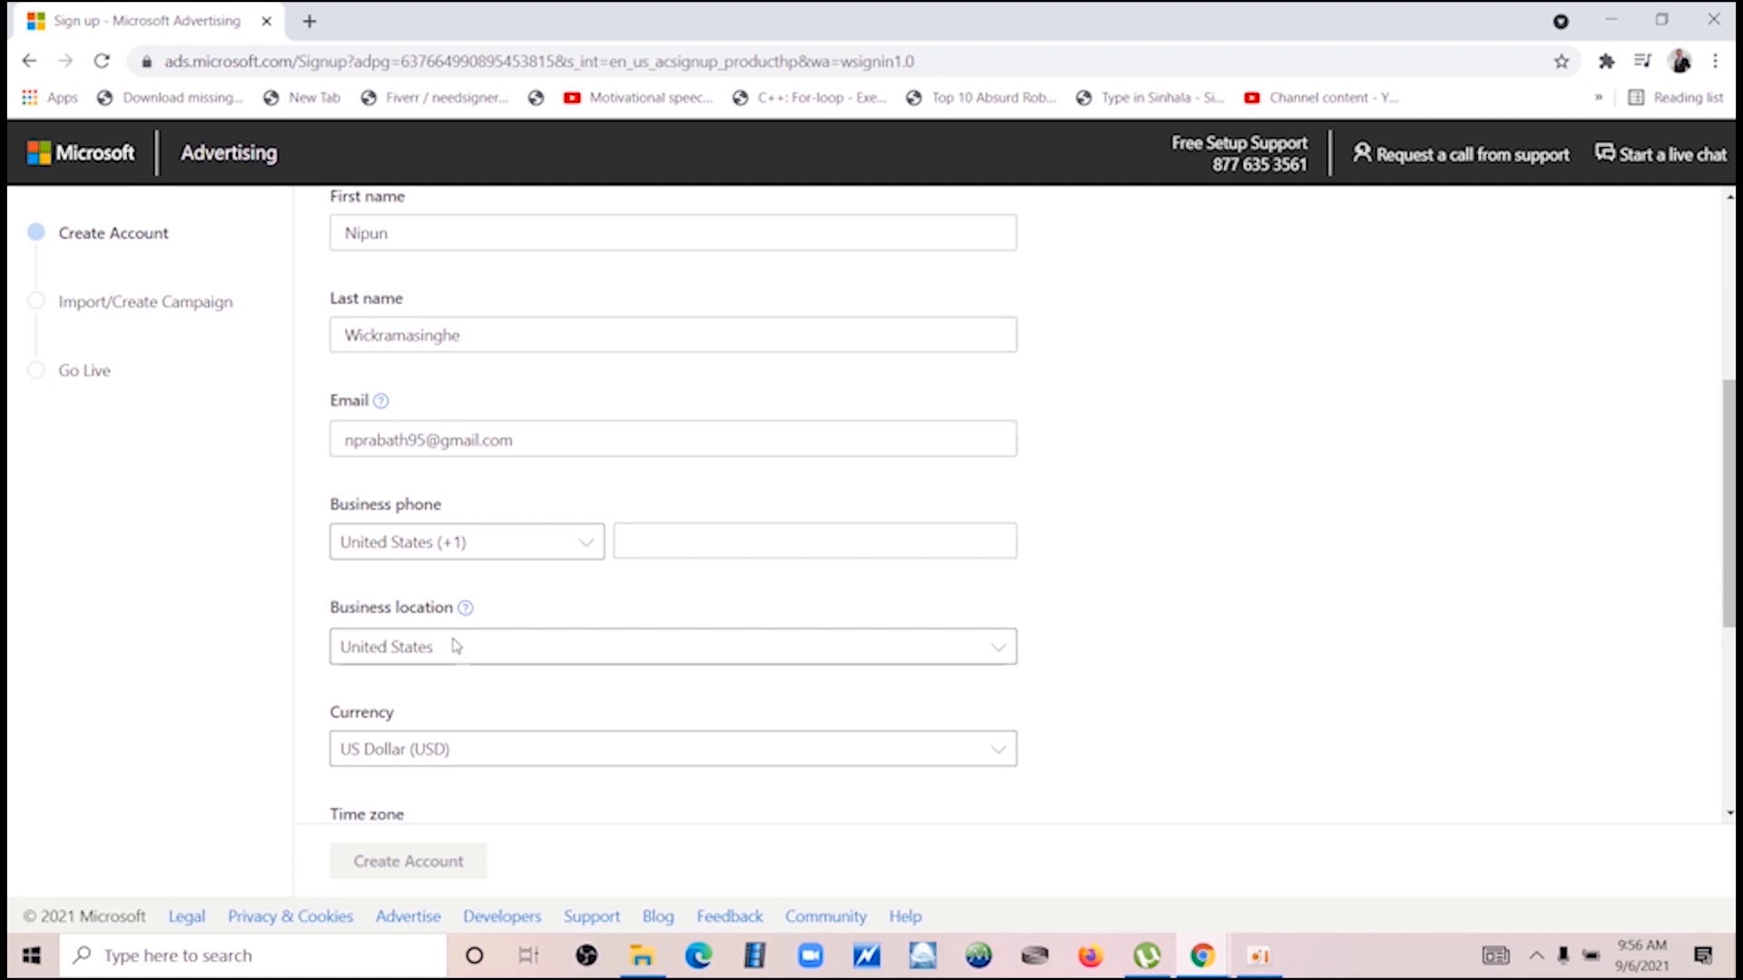
pyautogui.scroll(-4, 456, 645)
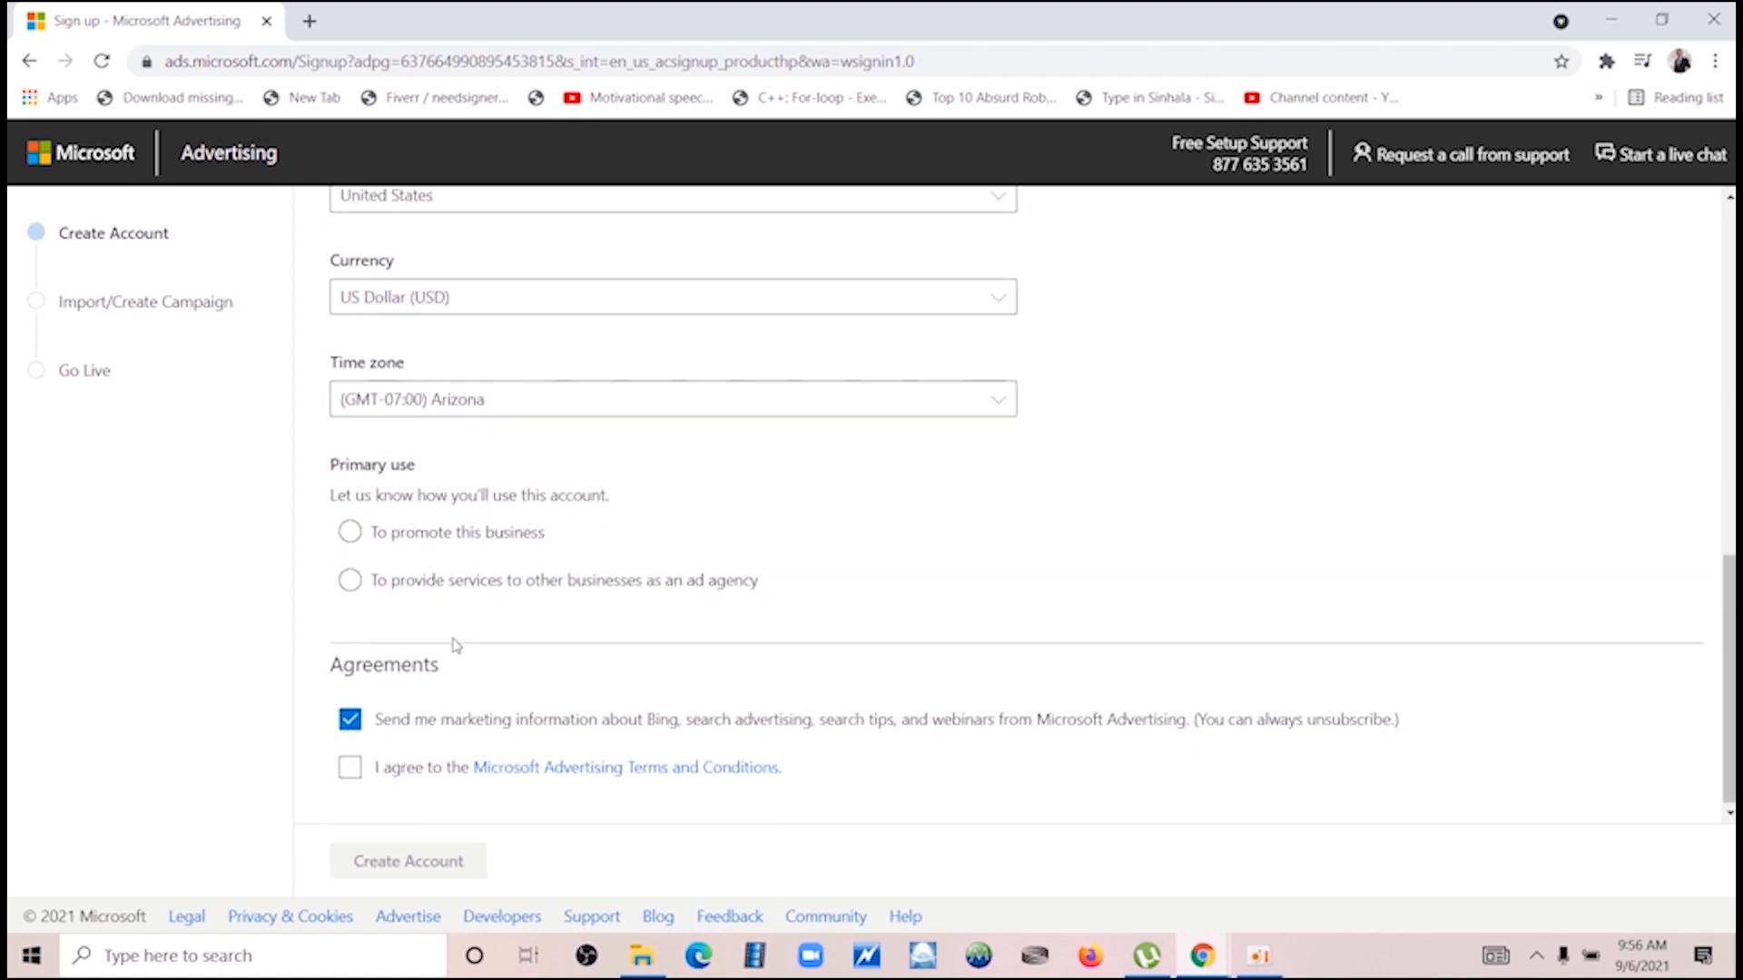
pyautogui.scroll(2, 455, 645)
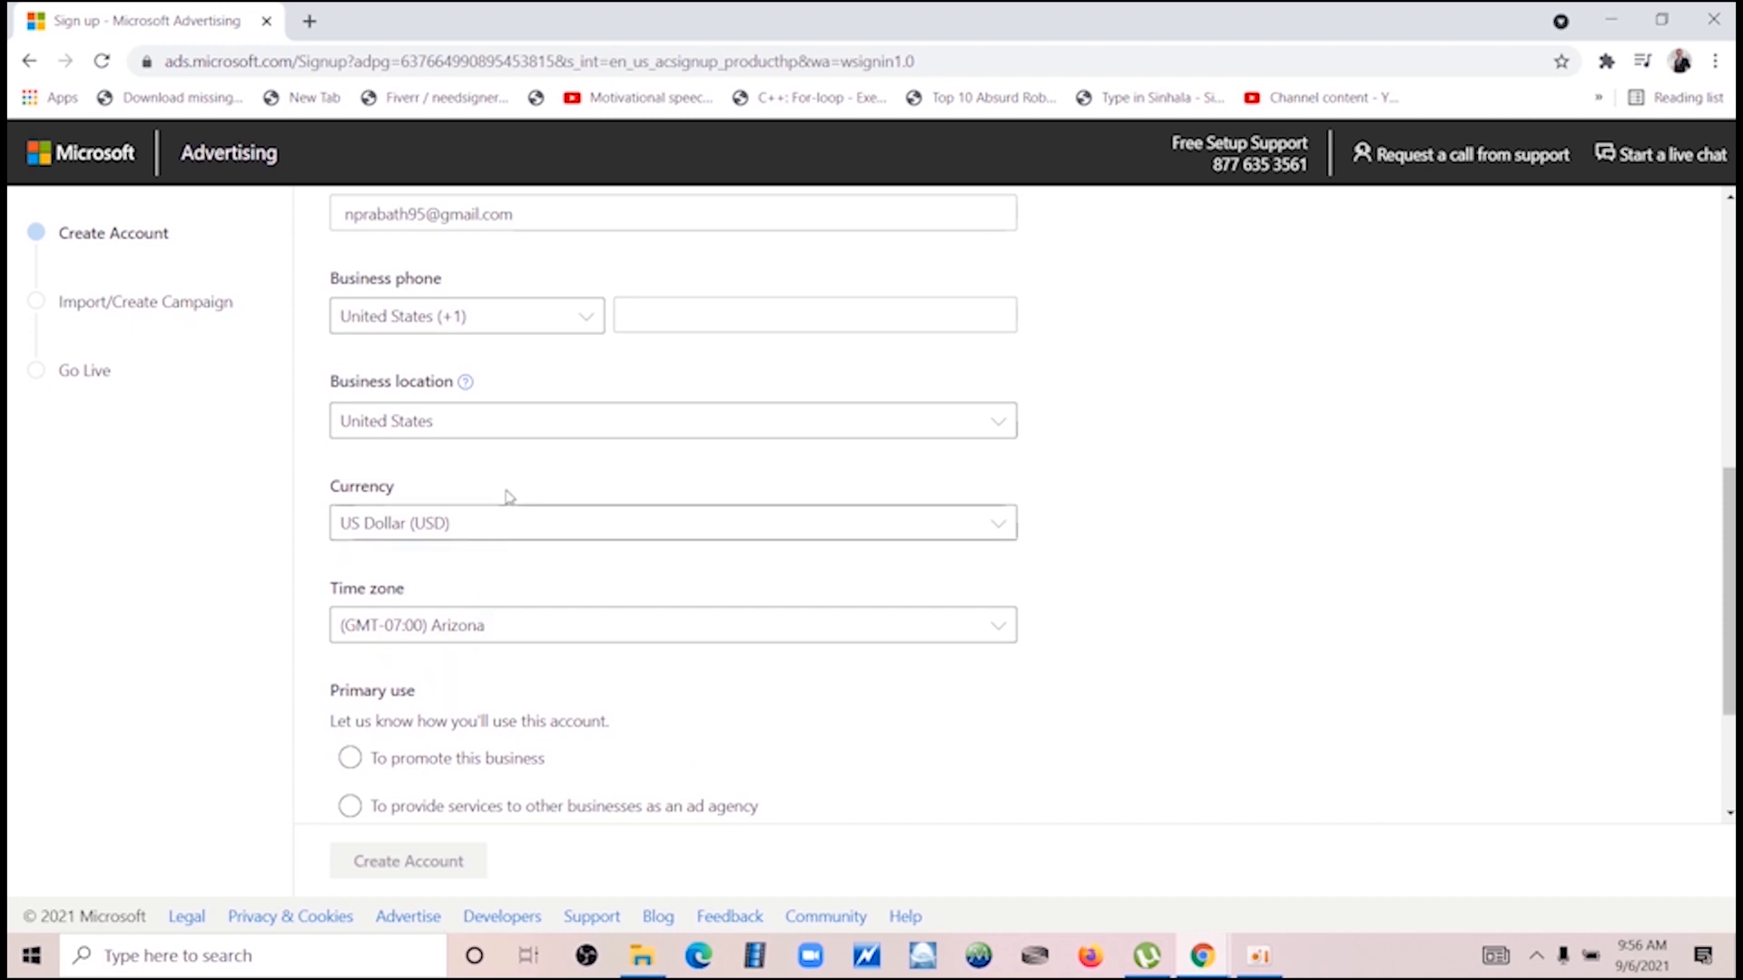
pyautogui.click(521, 430)
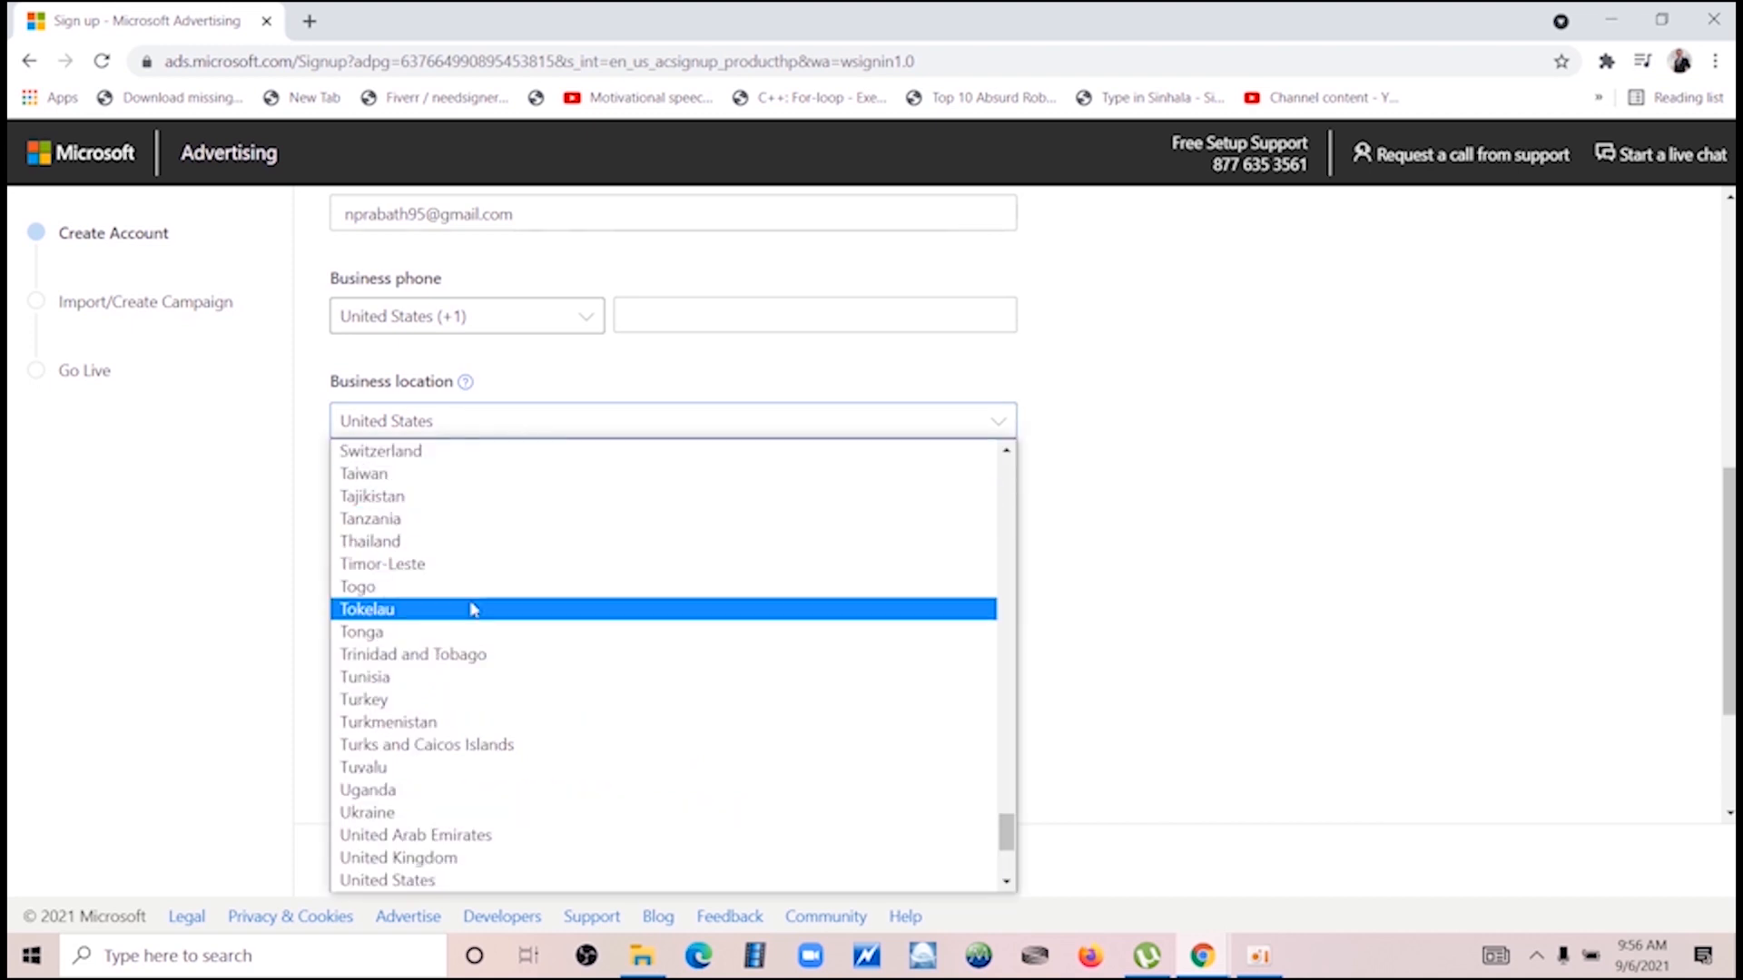
pyautogui.scroll(-3, 472, 609)
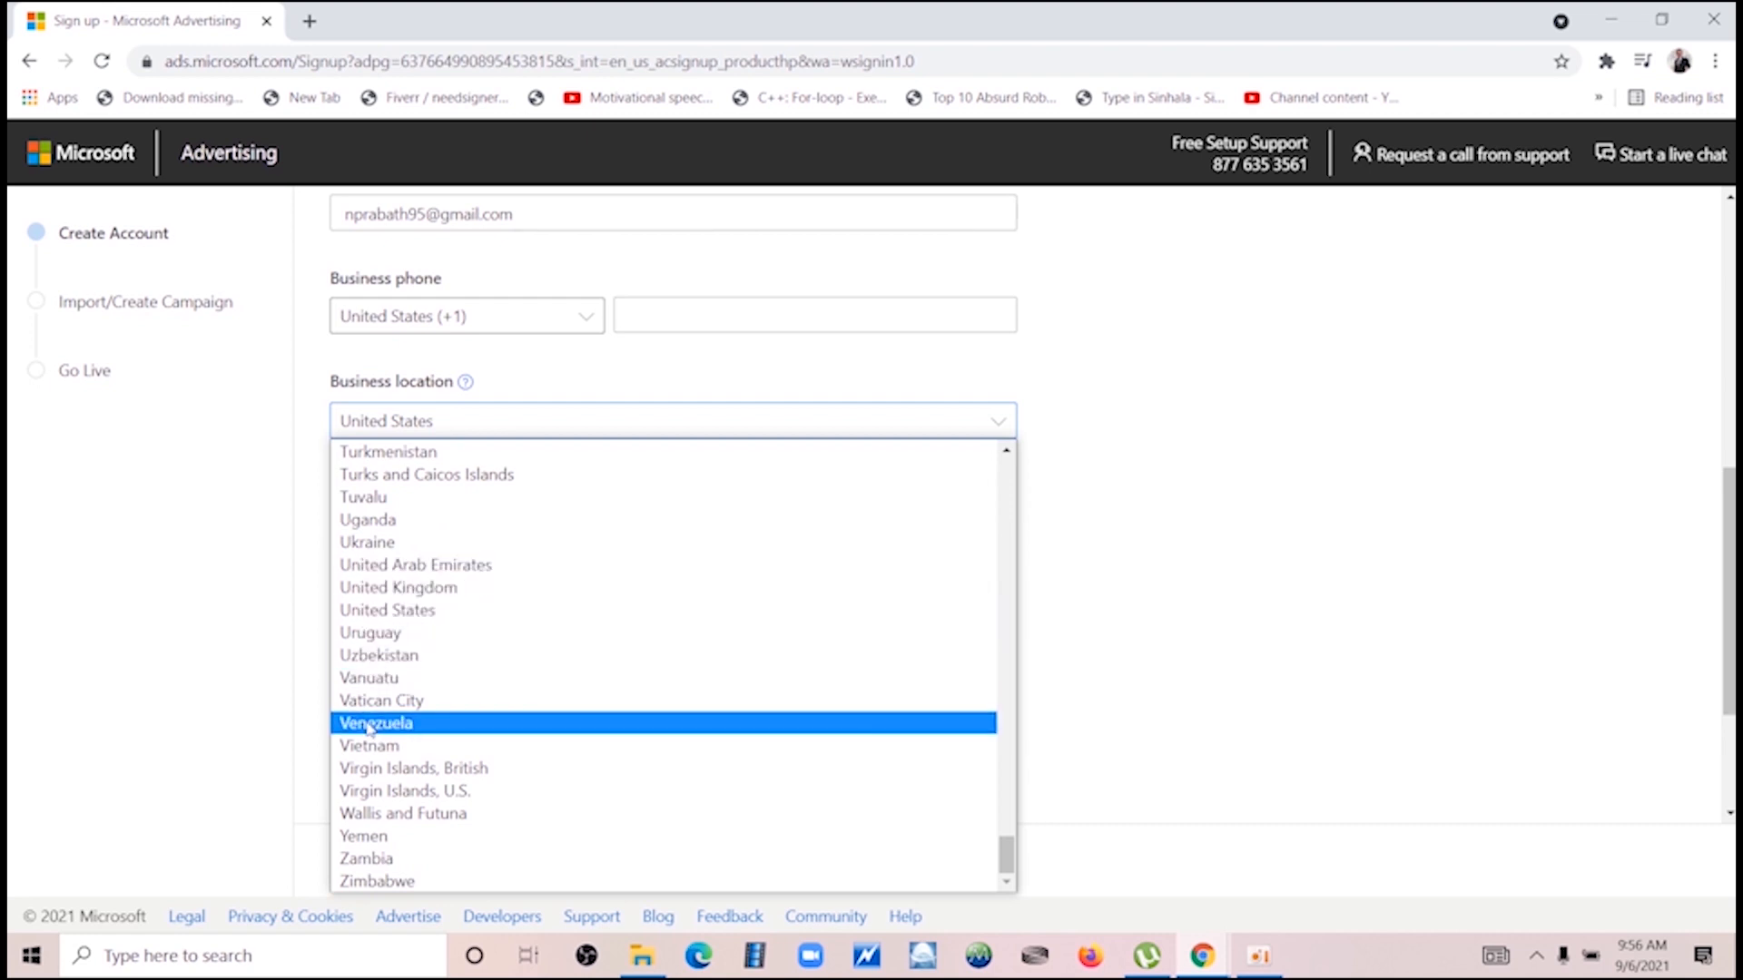
pyautogui.scroll(3, 369, 729)
pyautogui.scroll(5, 367, 726)
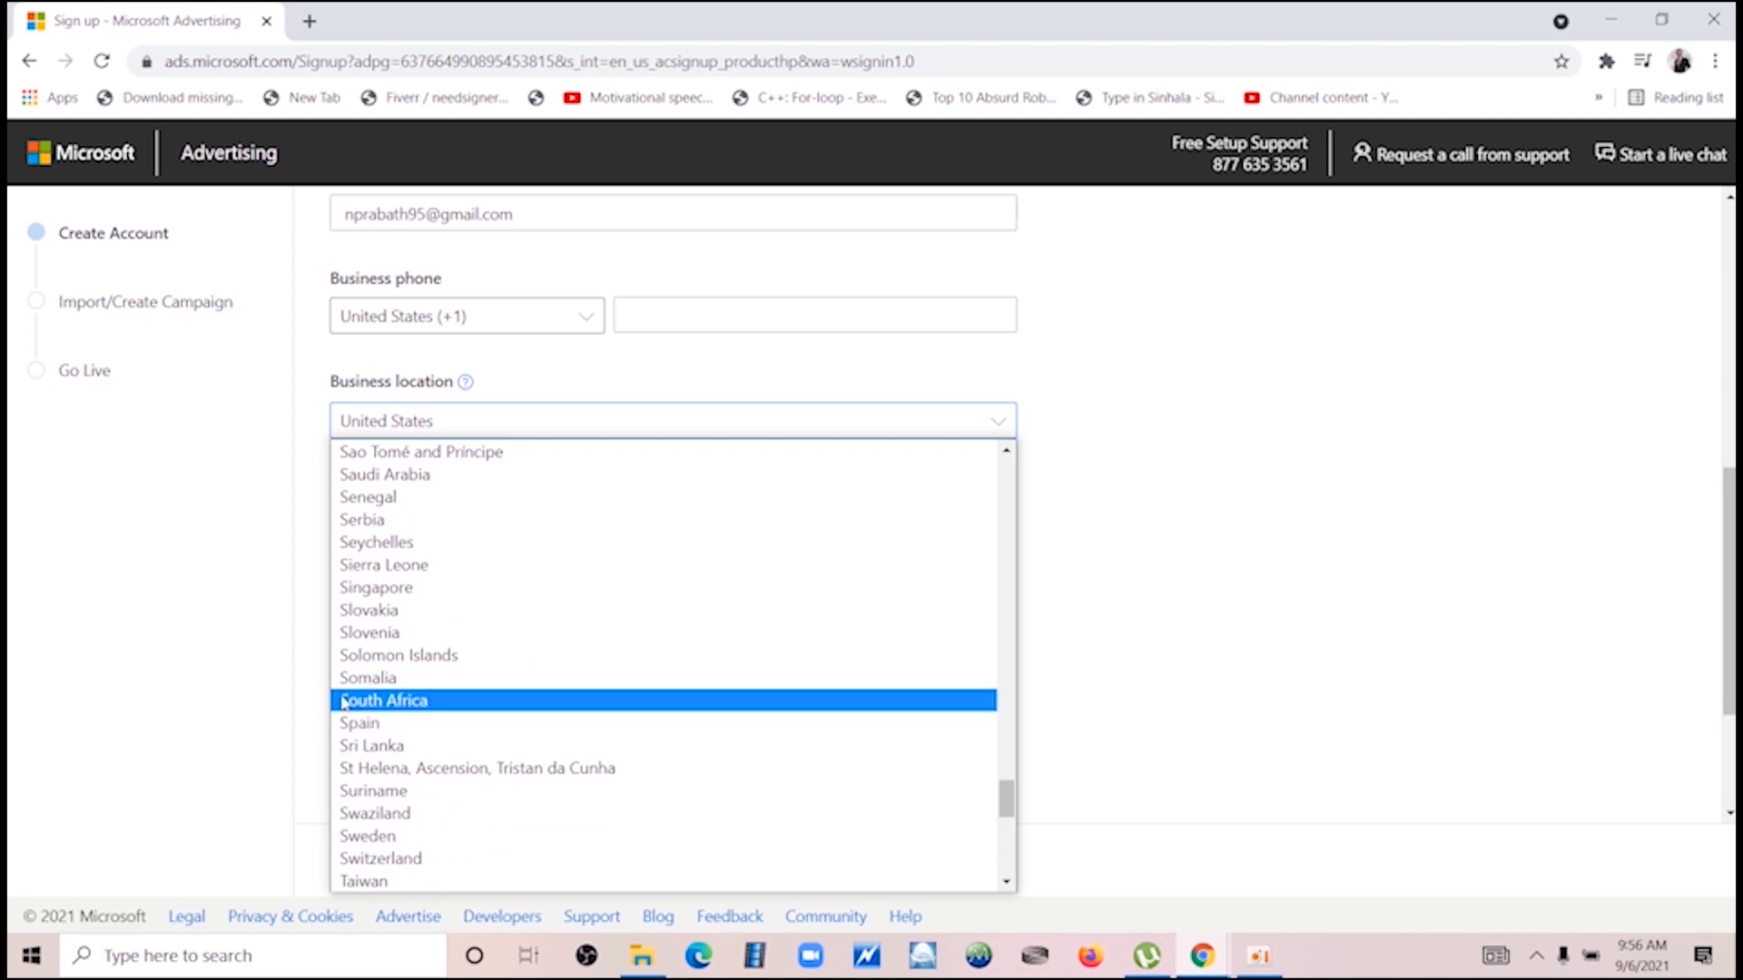
pyautogui.scroll(1, 347, 706)
pyautogui.scroll(3, 345, 704)
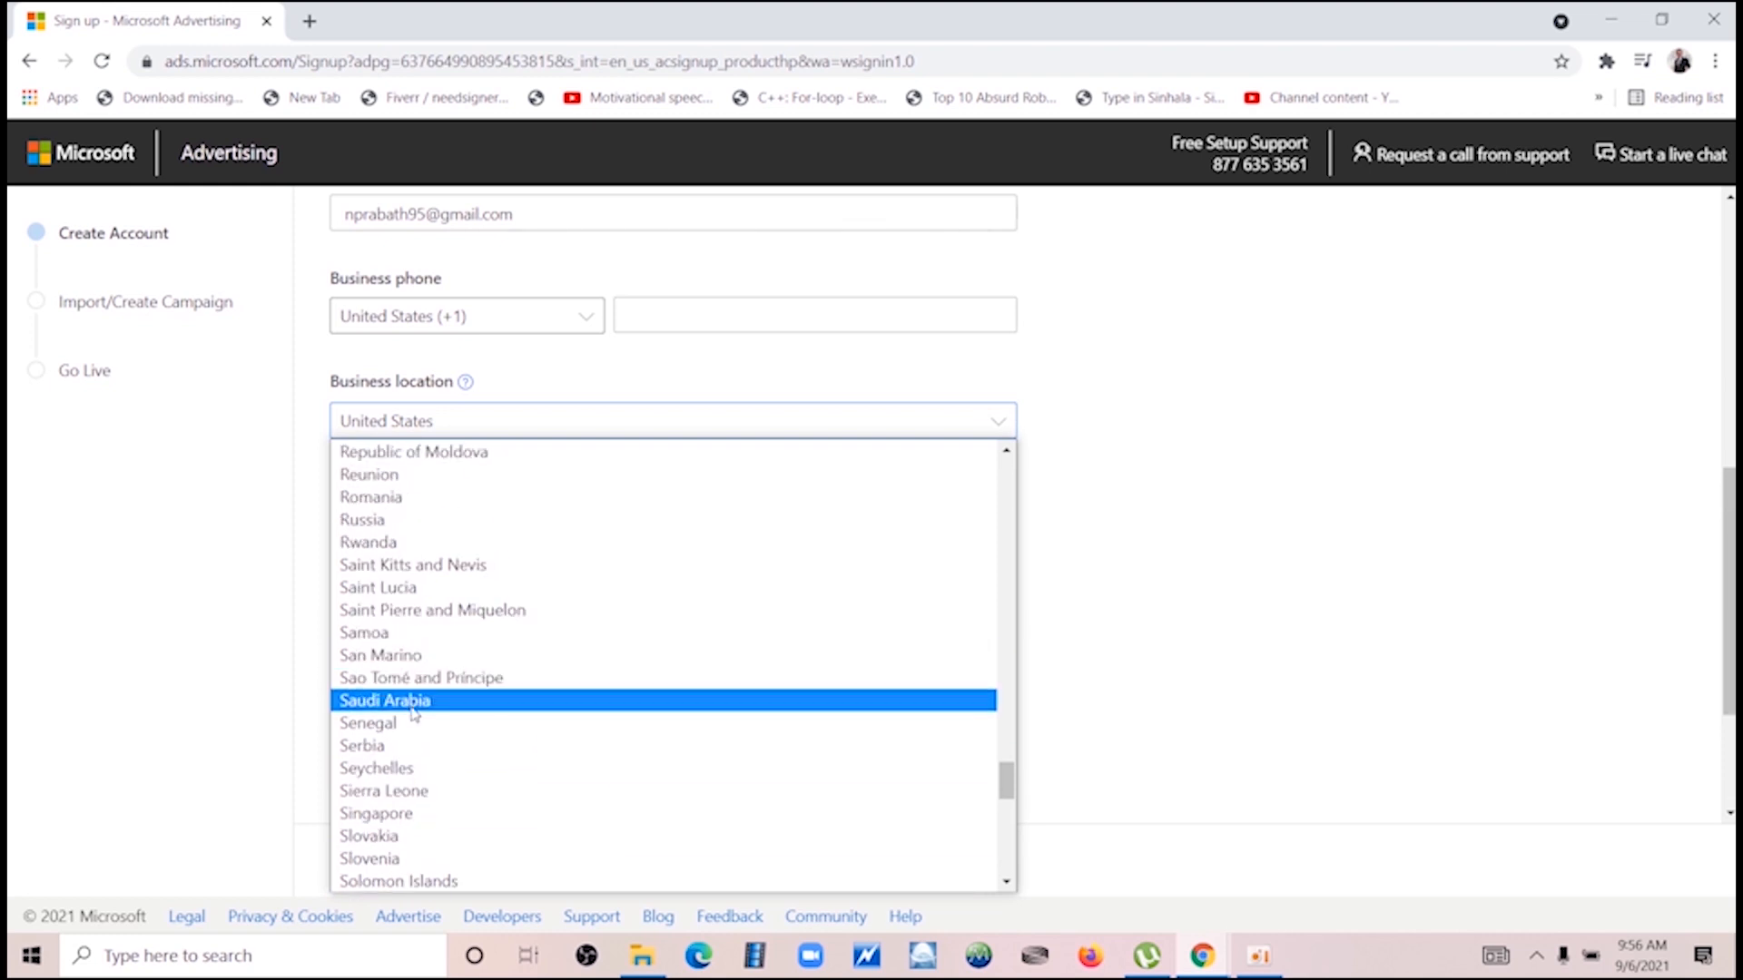
pyautogui.scroll(-3, 412, 713)
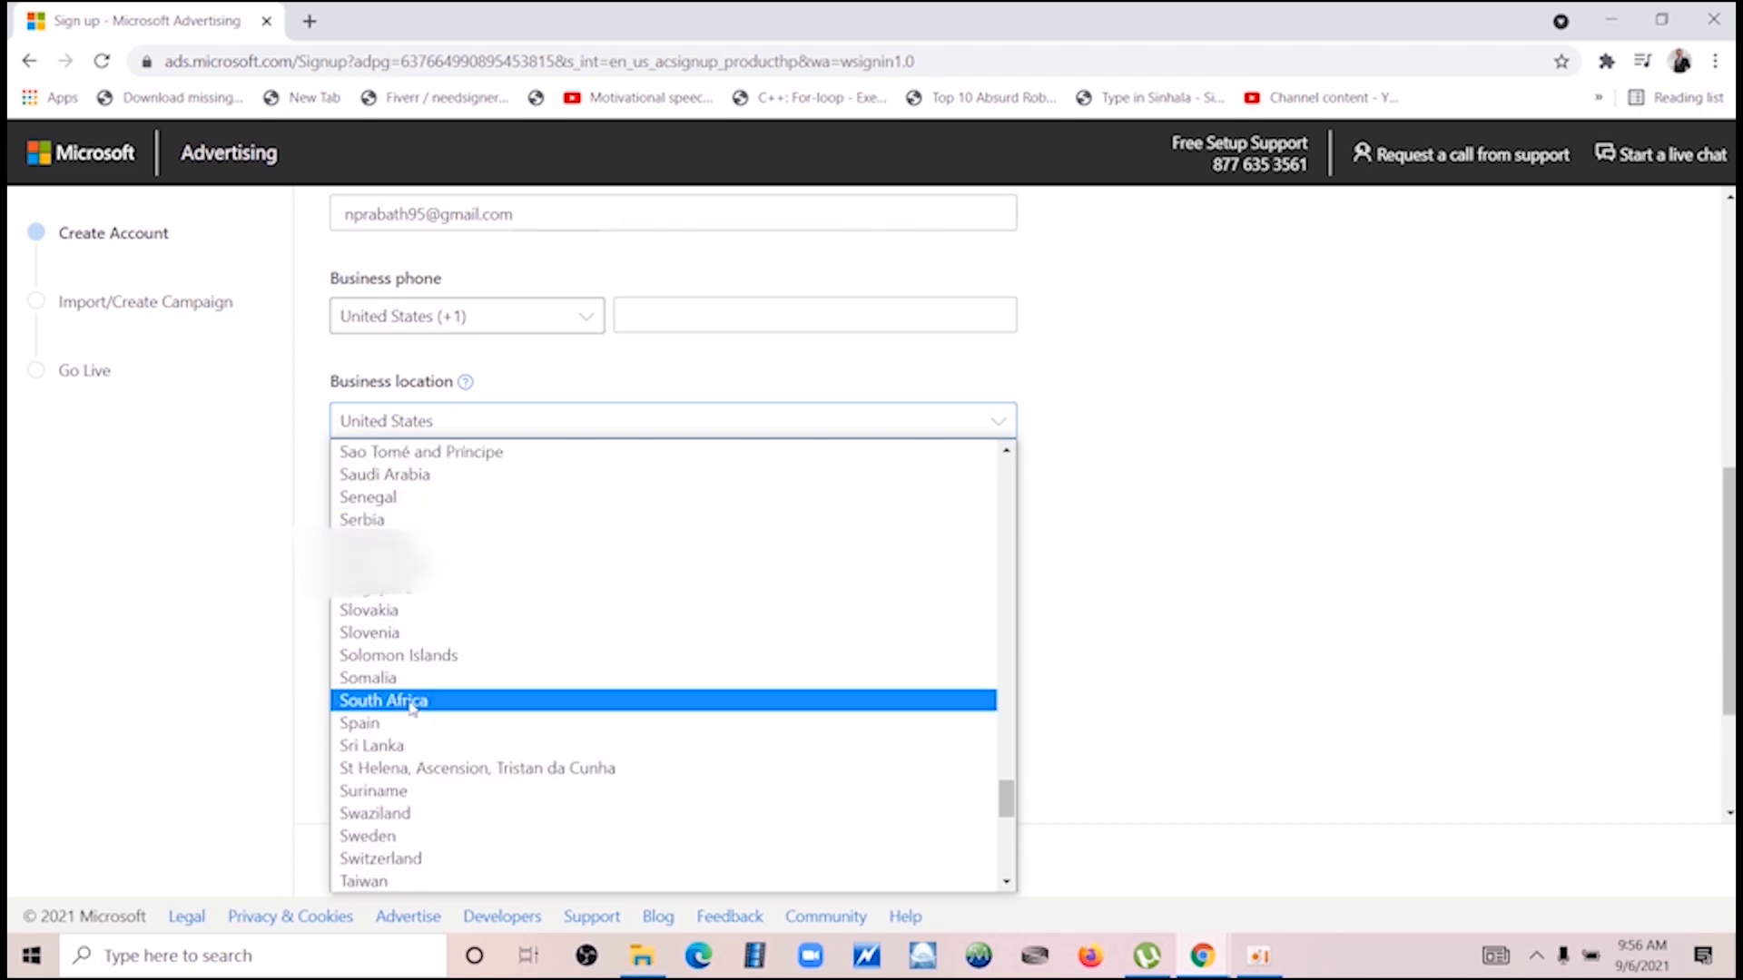
pyautogui.click(399, 745)
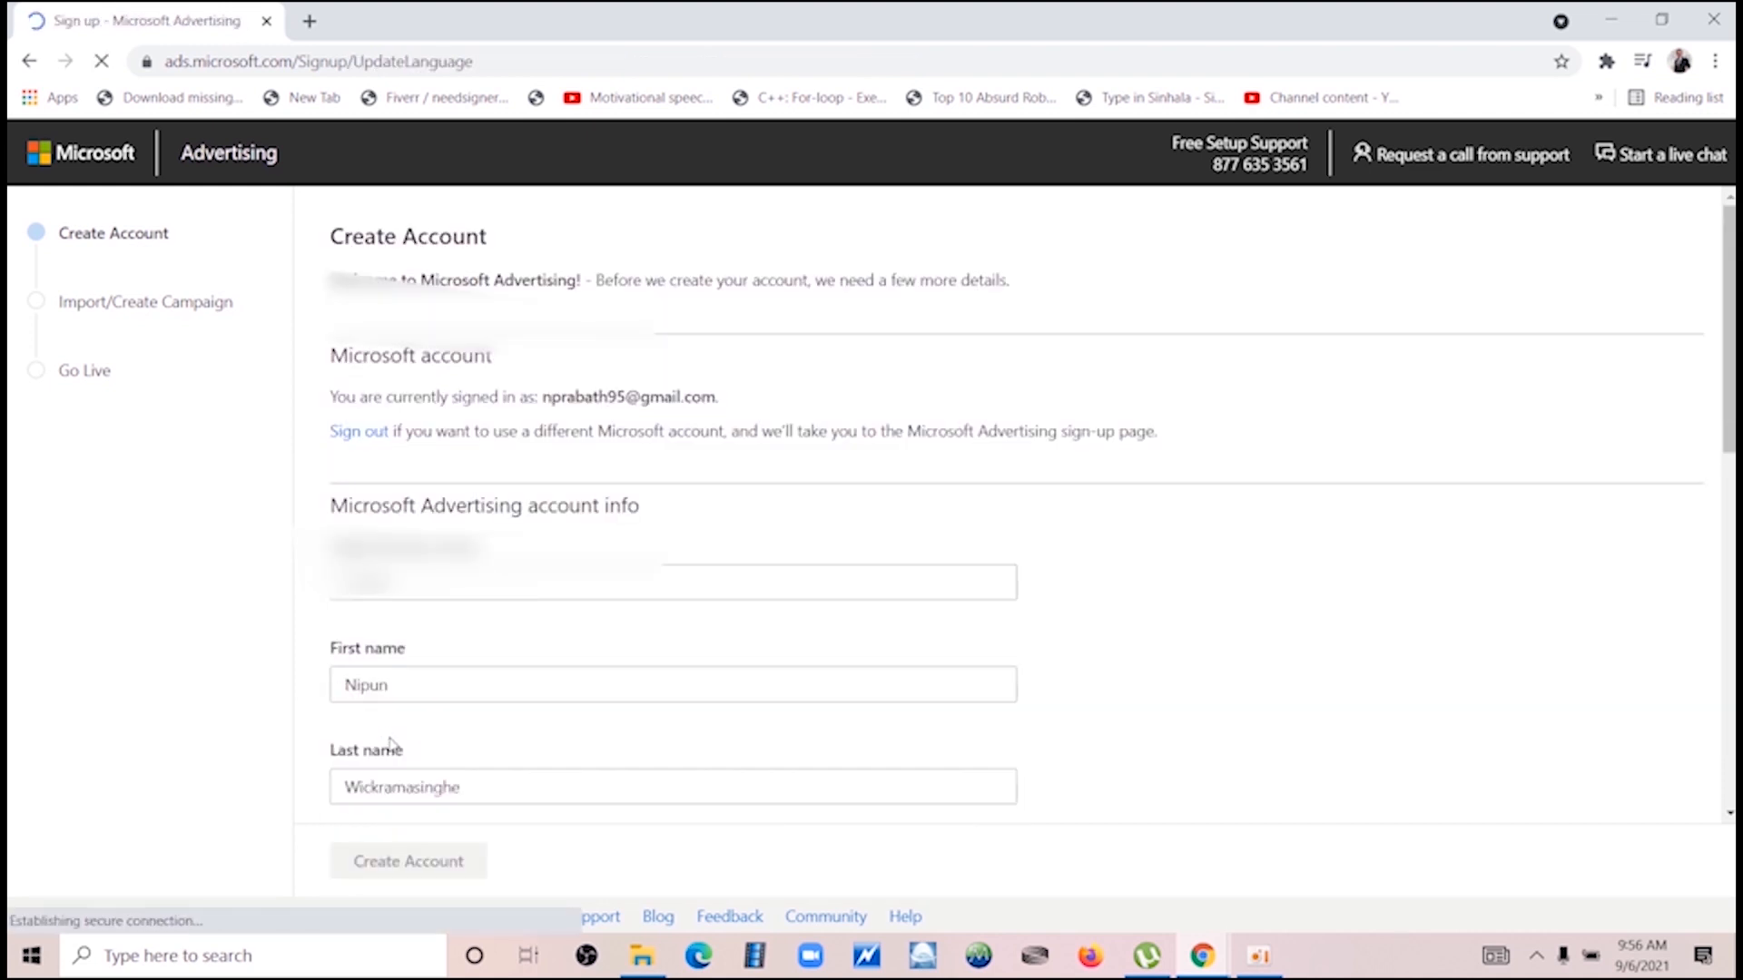
# - Choose "To promote this business" as the account's primary use
pyautogui.scroll(-4, 391, 744)
pyautogui.scroll(-2, 391, 745)
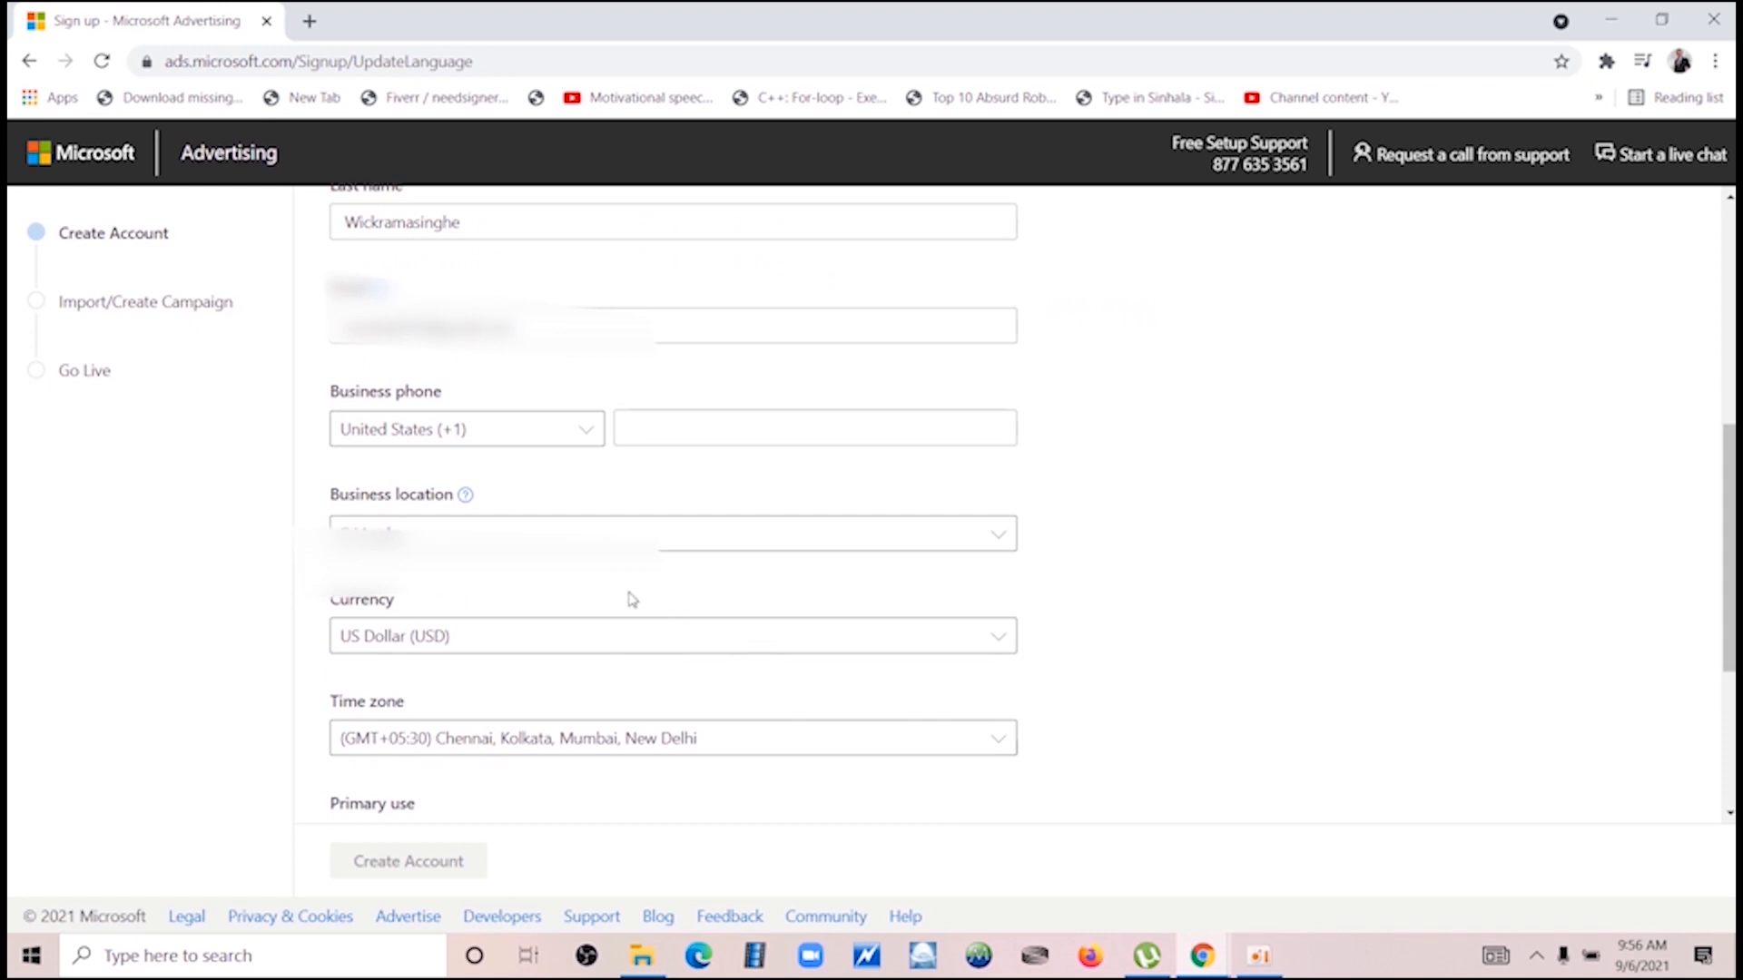
pyautogui.click(577, 430)
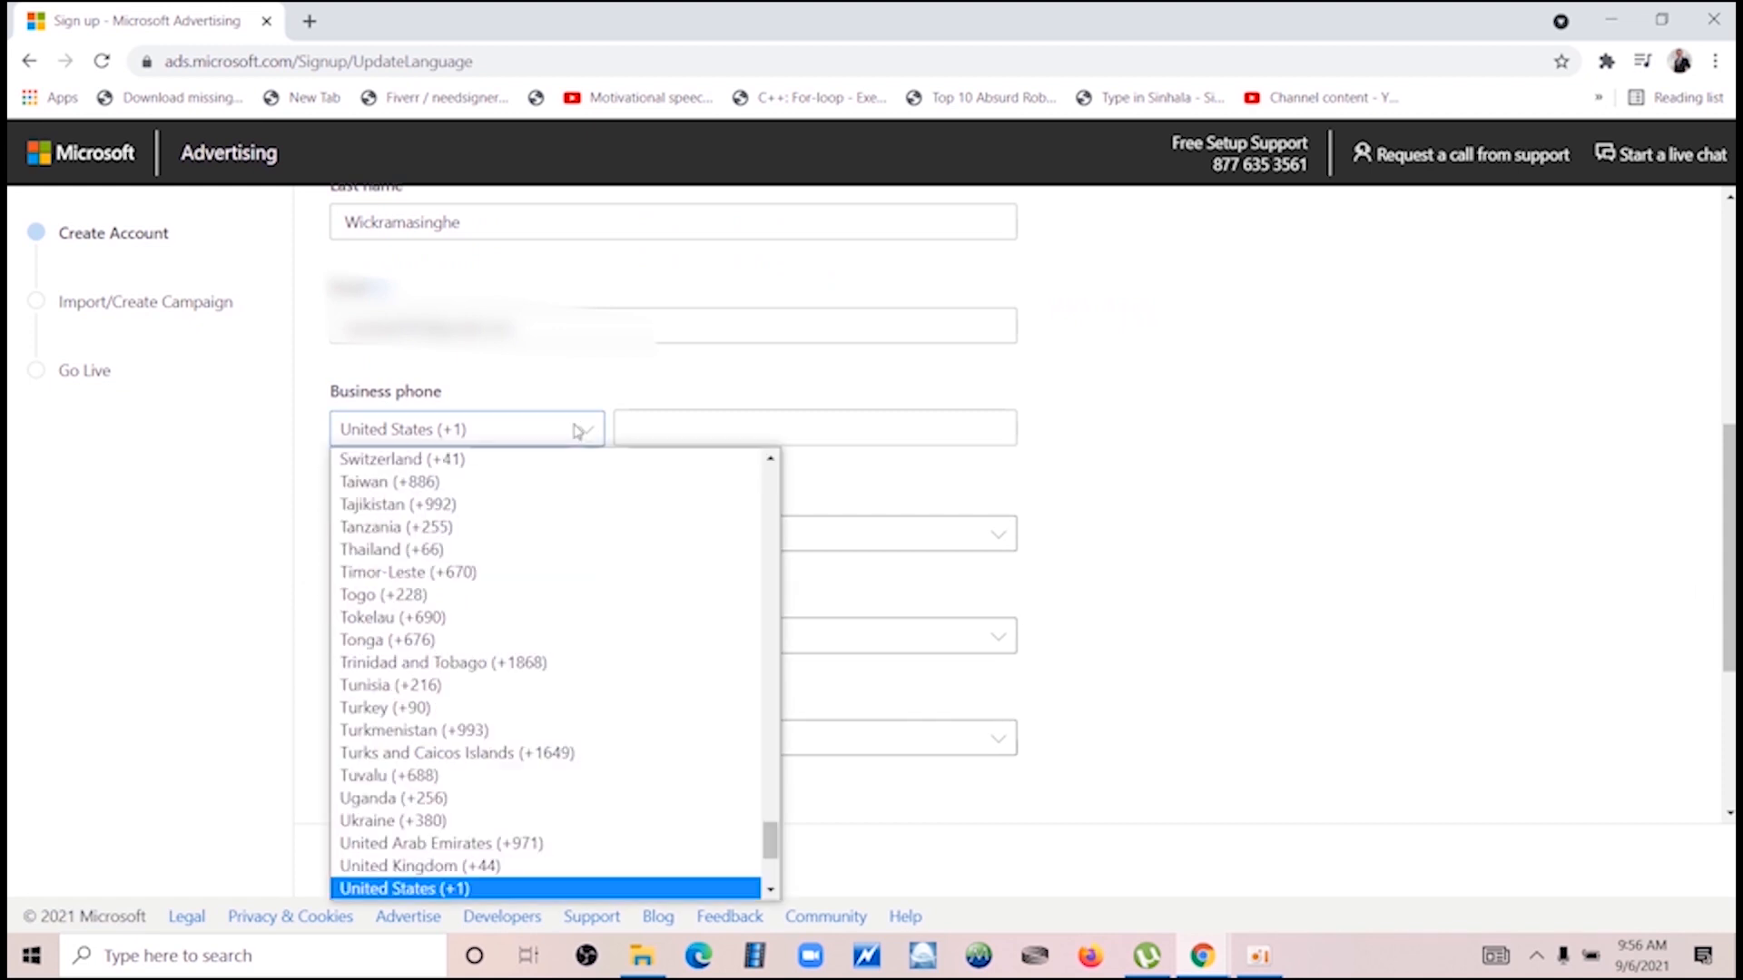
pyautogui.click(577, 430)
pyautogui.scroll(-4, 759, 666)
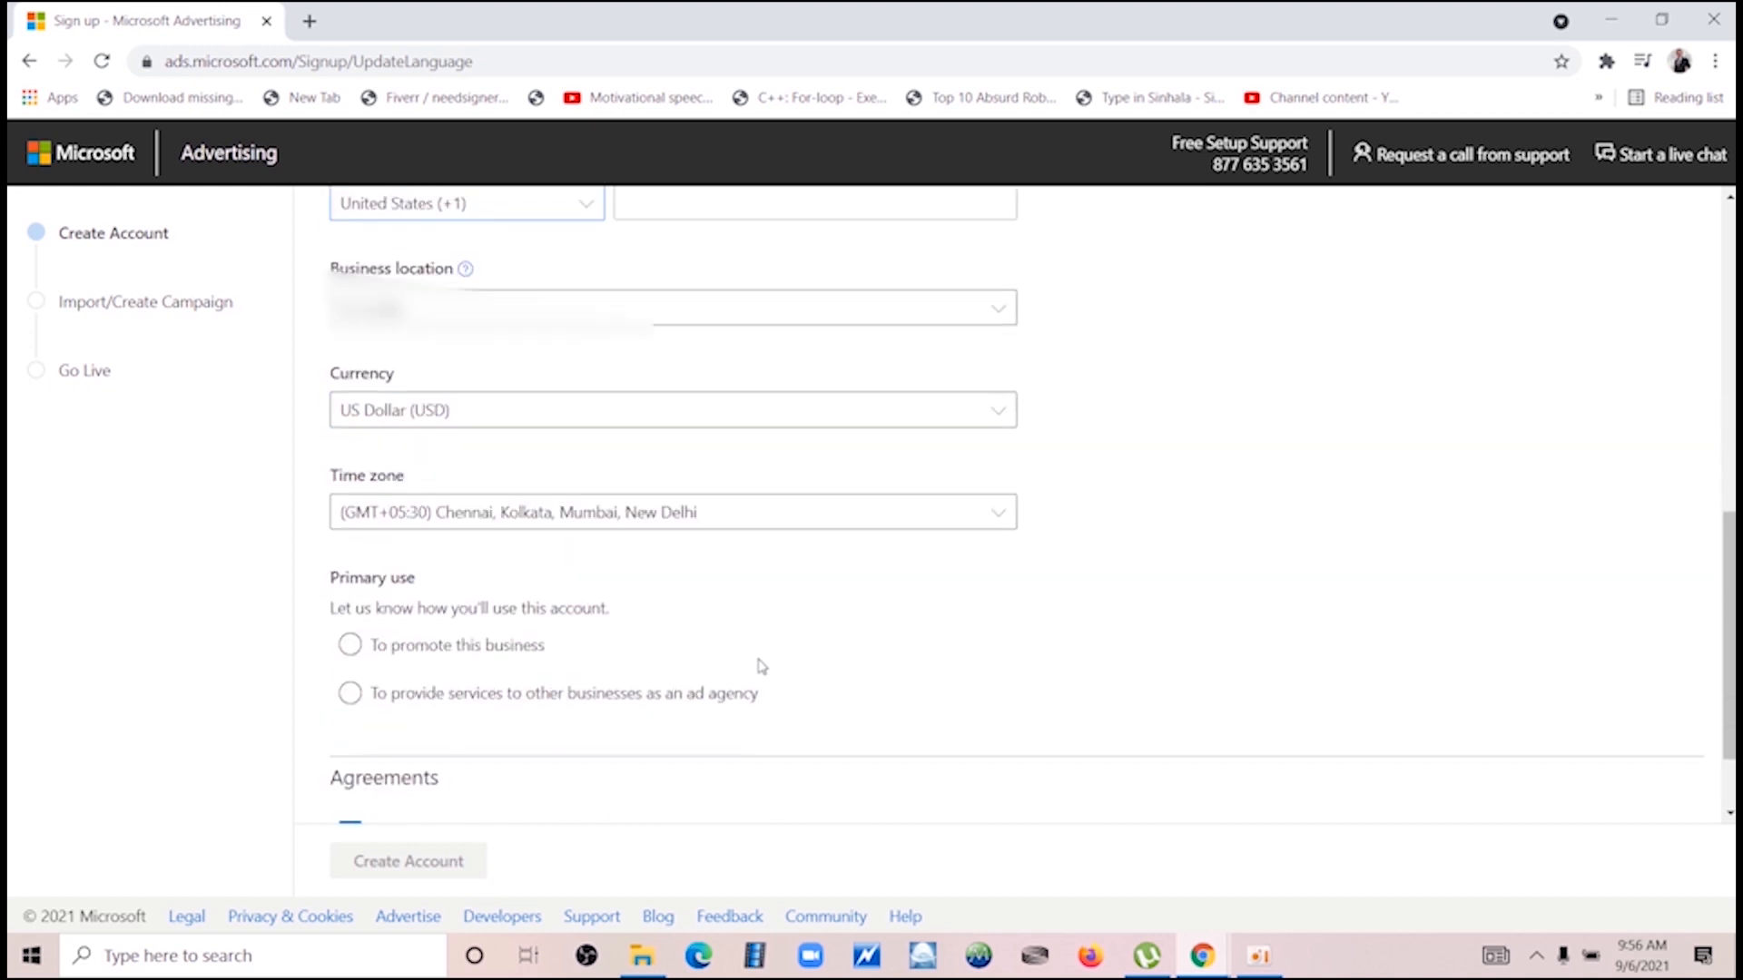
pyautogui.click(350, 533)
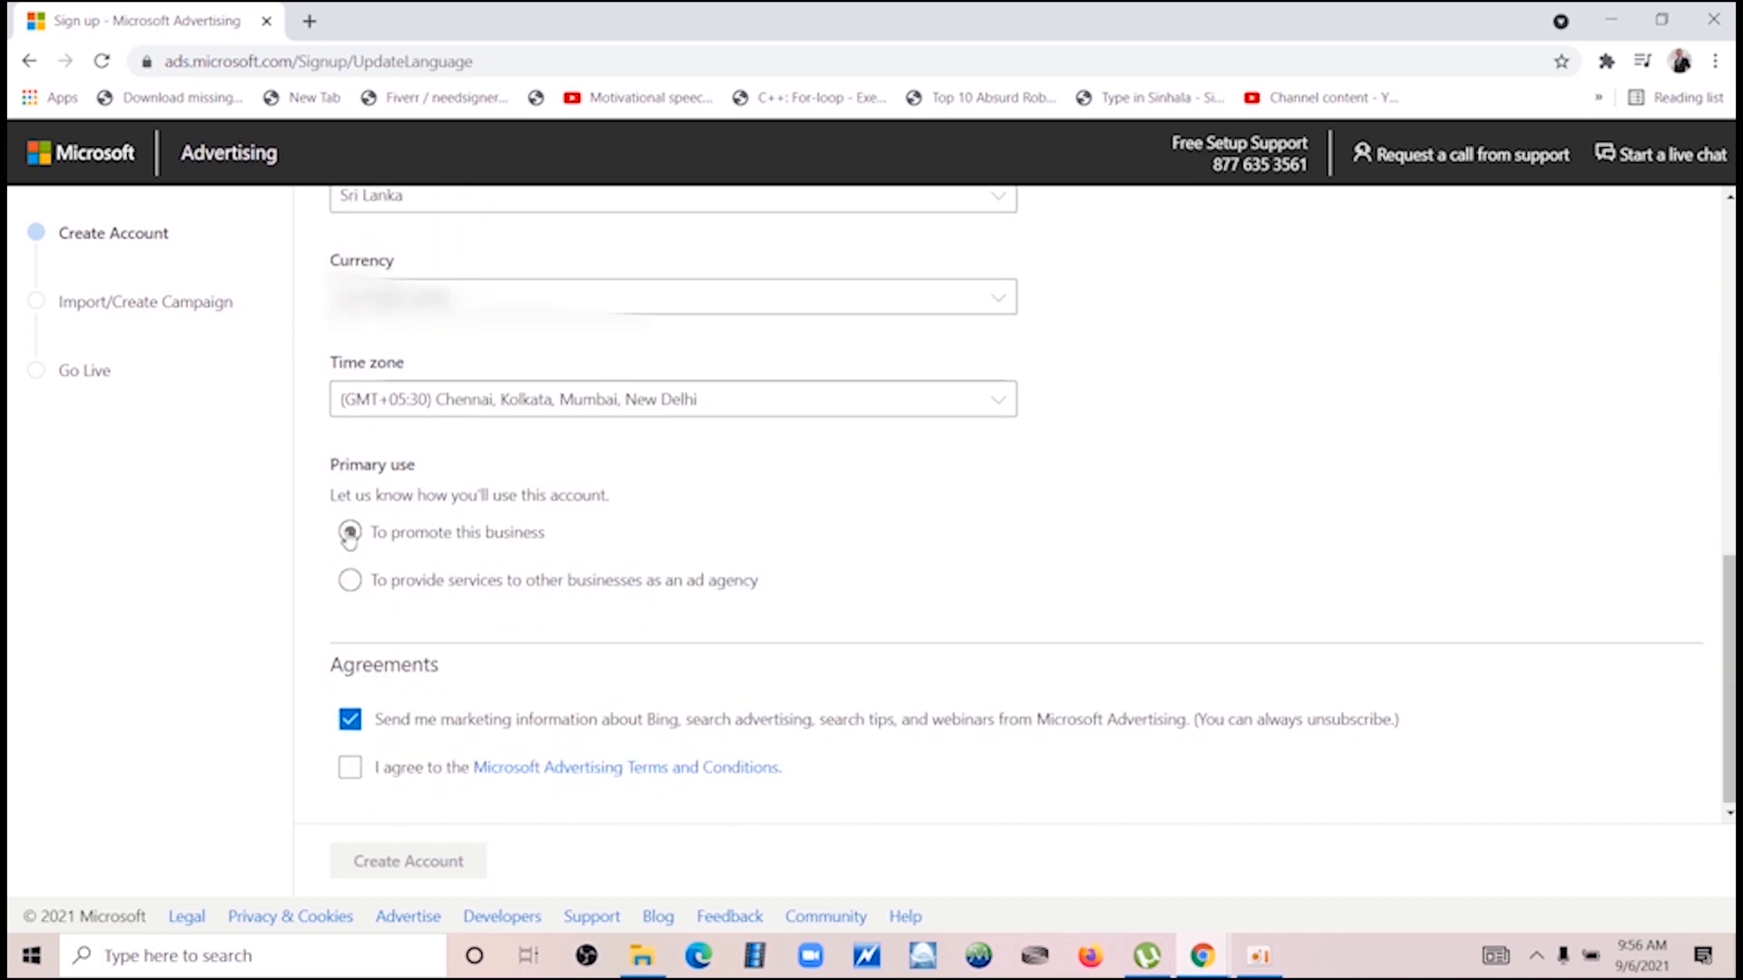
# - Agree to the Microsoft Advertising Terms and Conditions, keep the business promotion use, and try to create the account
pyautogui.click(372, 780)
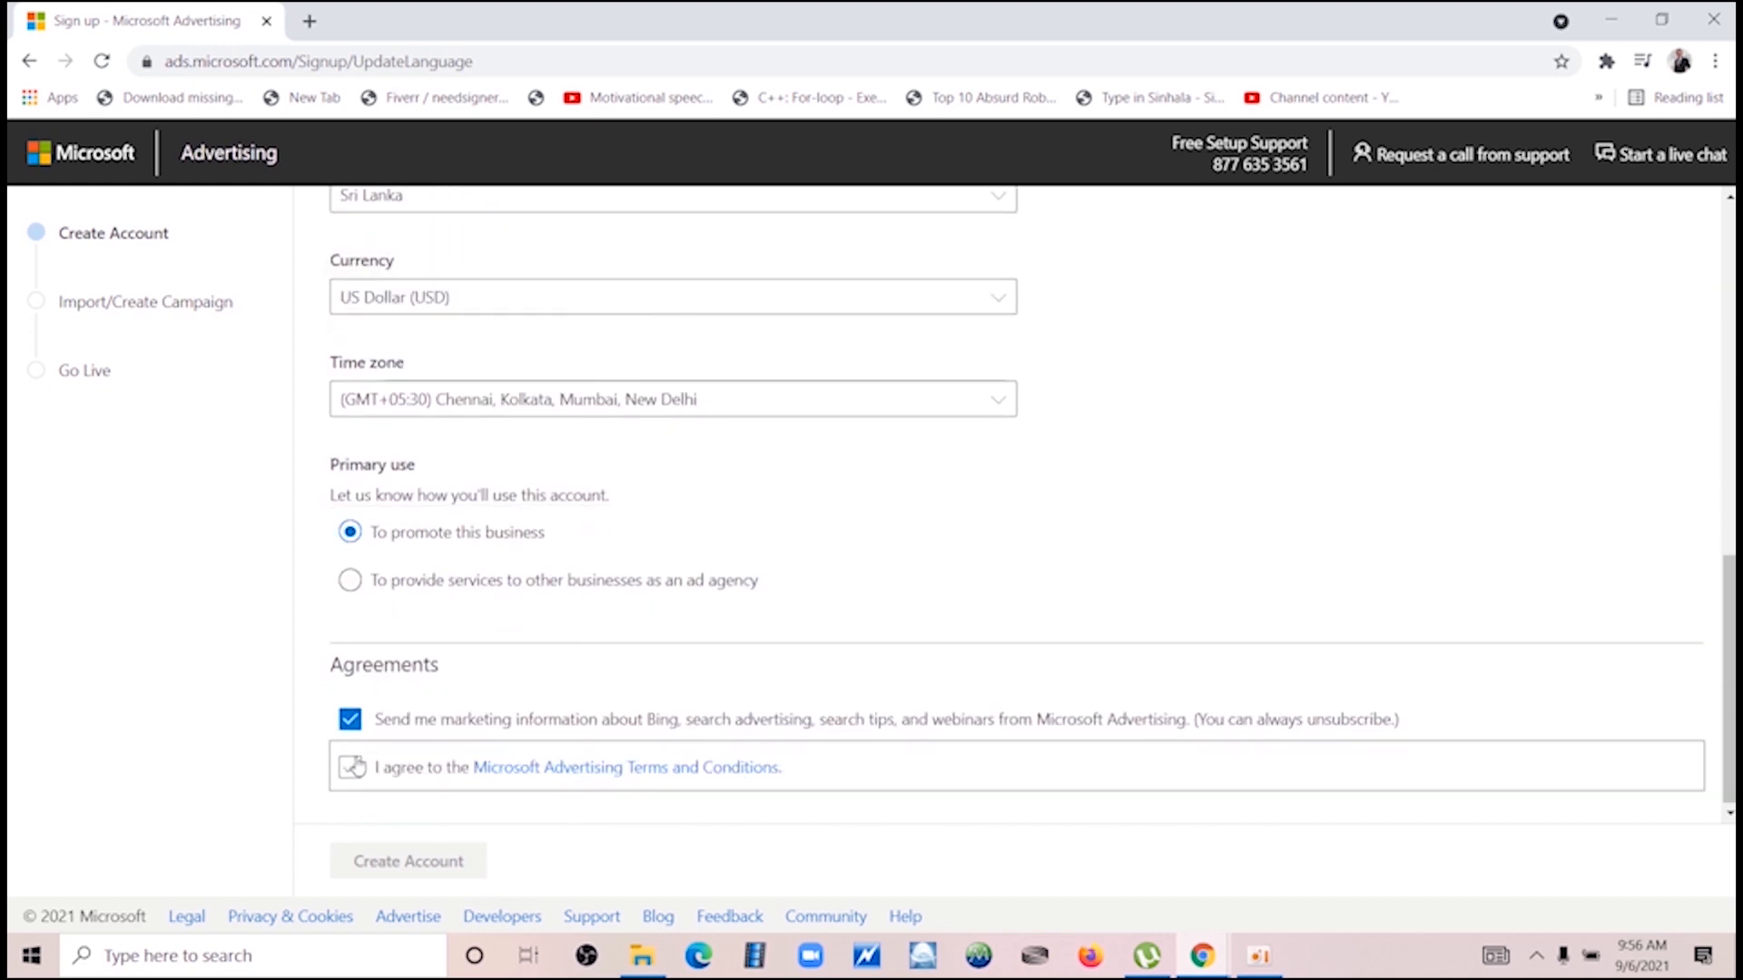
pyautogui.click(350, 579)
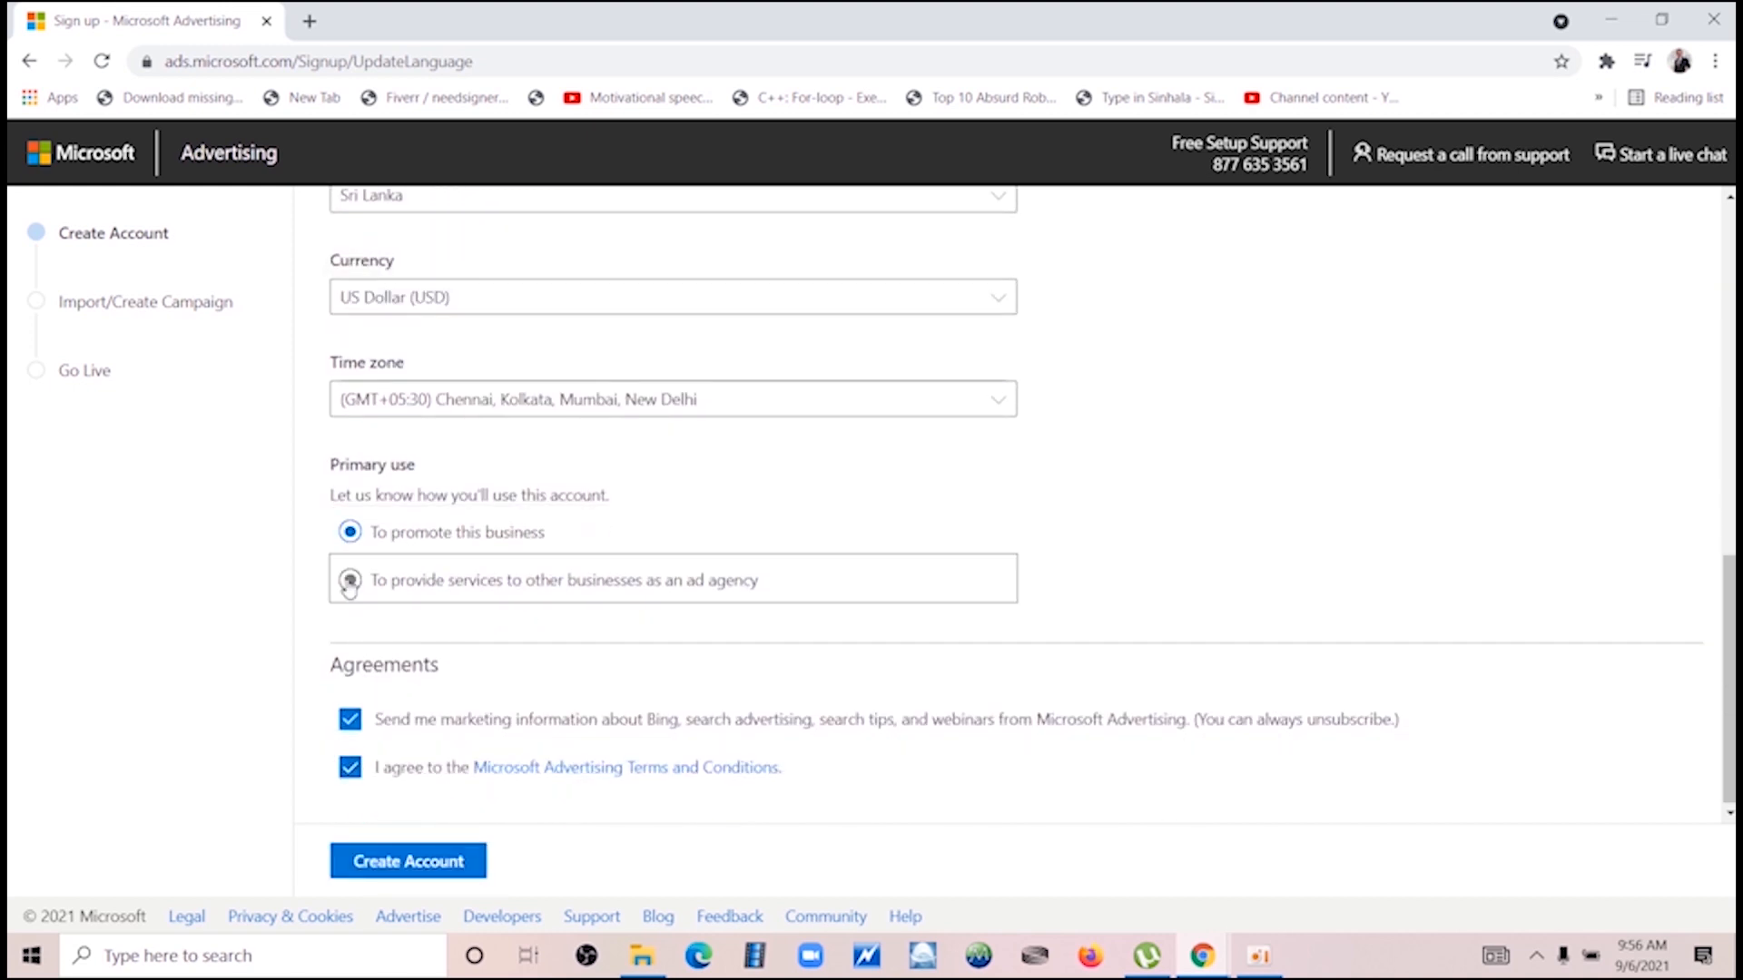
pyautogui.click(350, 532)
pyautogui.click(431, 871)
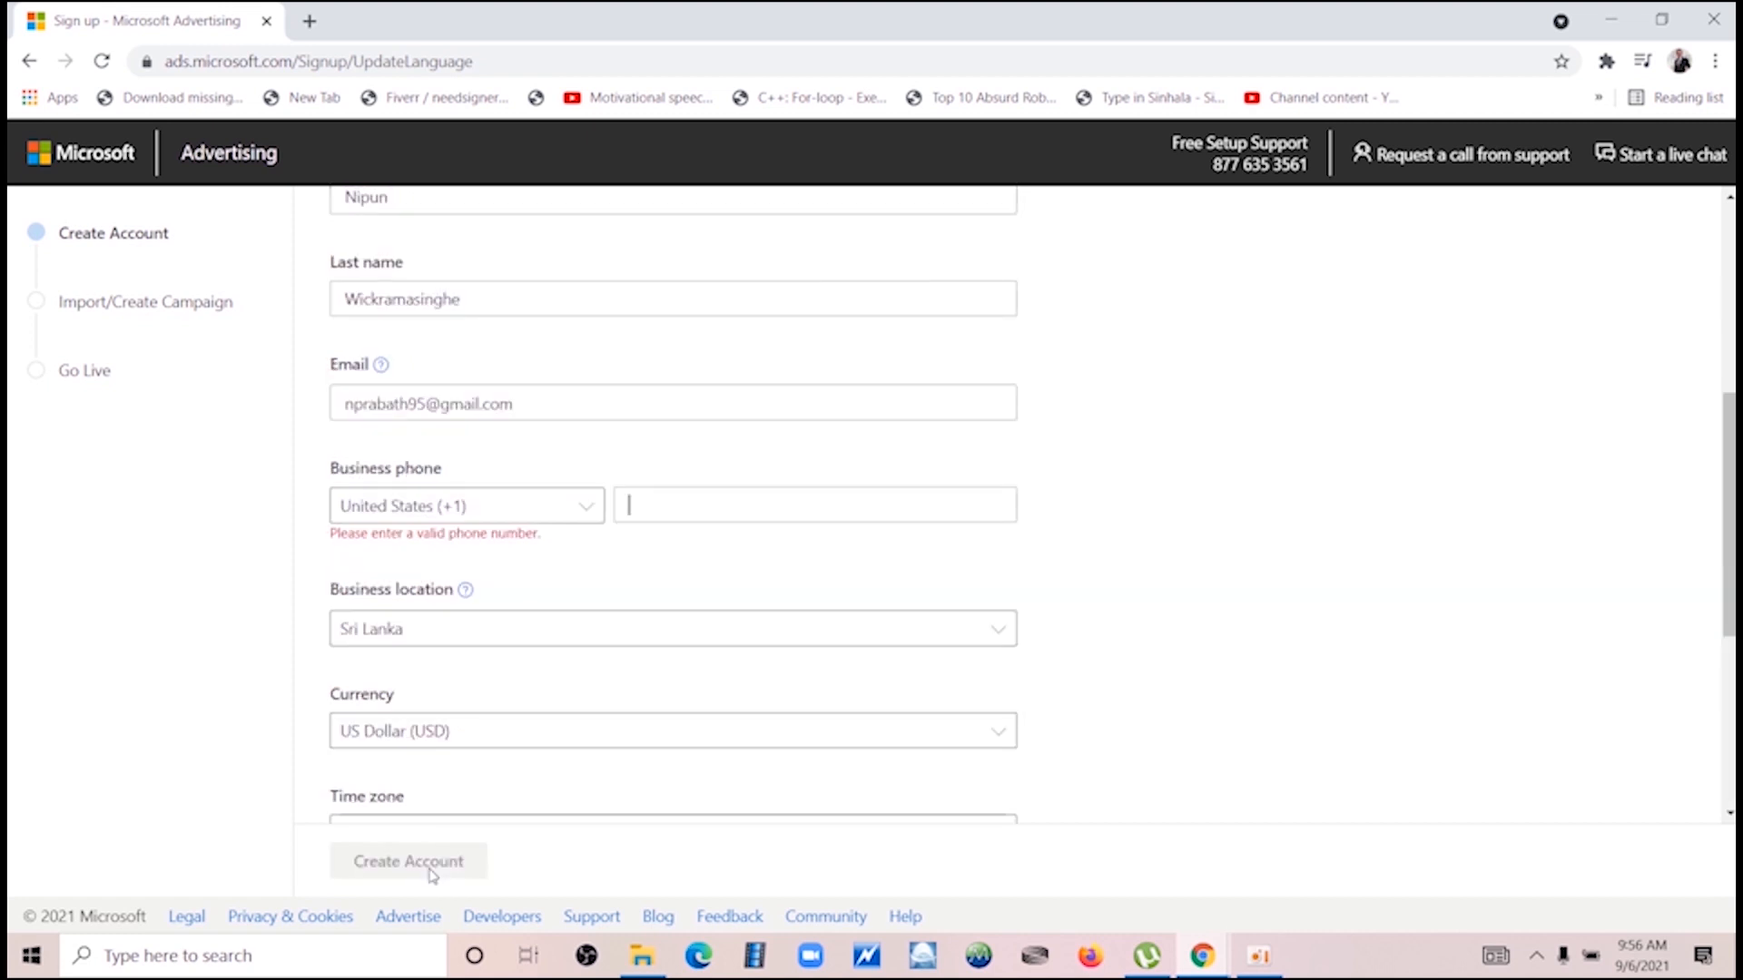
# - Set the business phone's country code to Sri Lanka (+94)
pyautogui.click(533, 507)
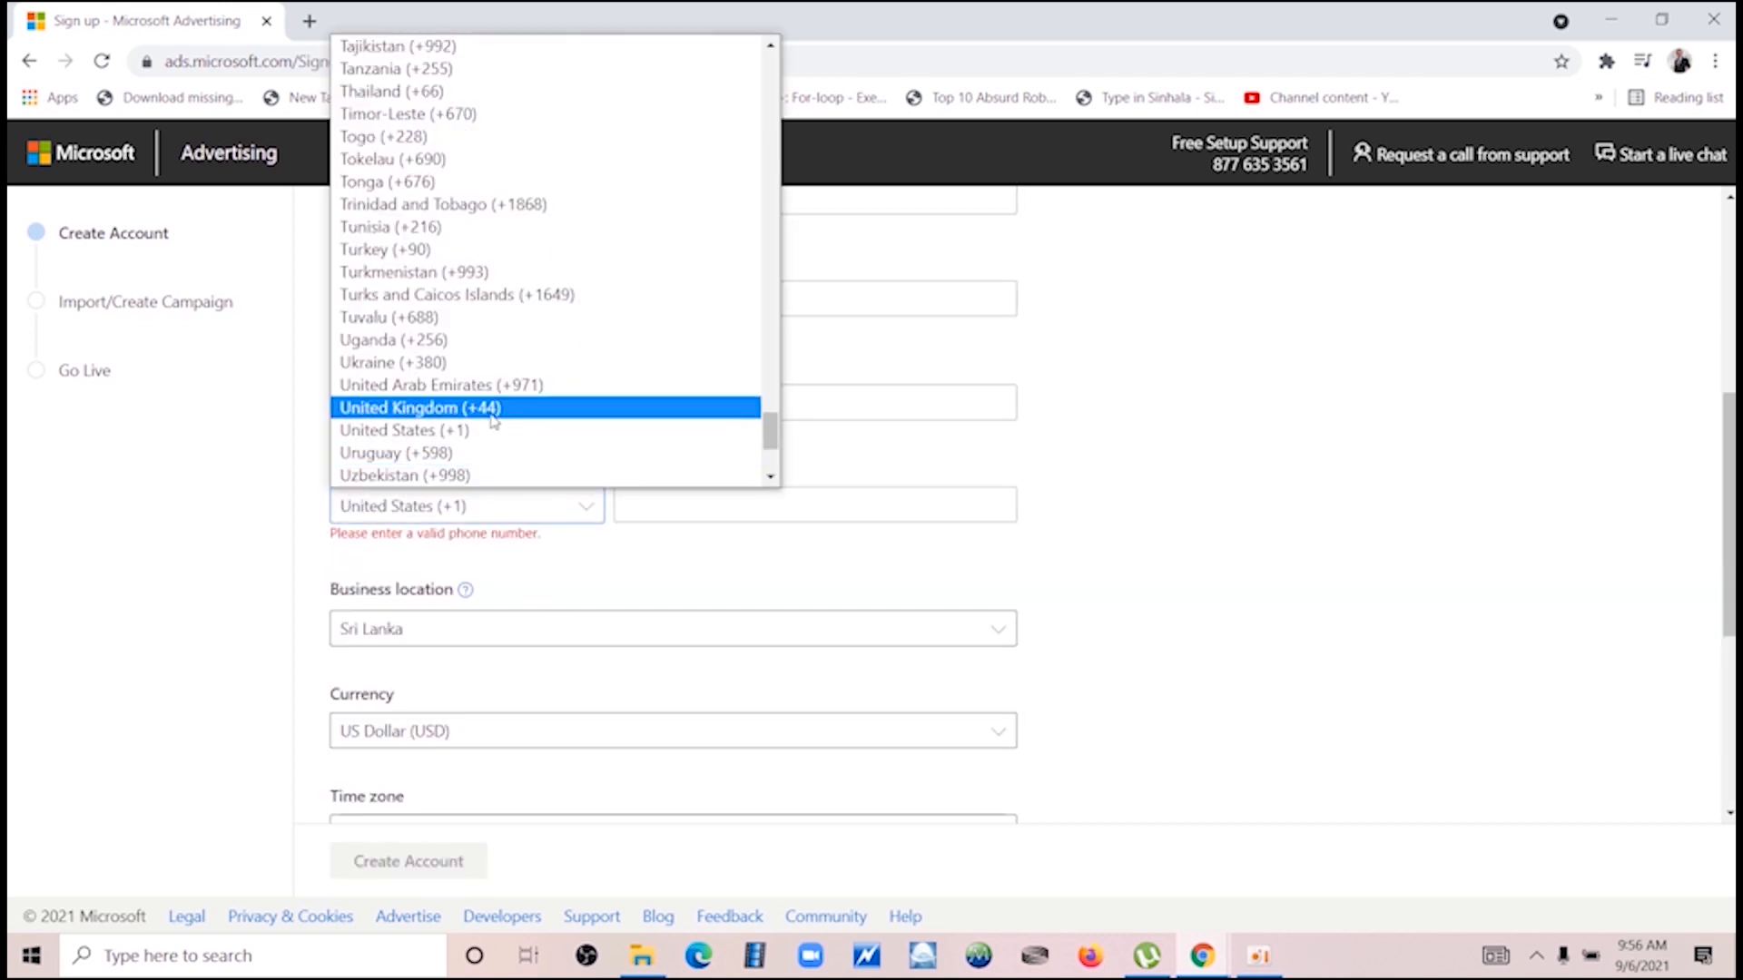
pyautogui.scroll(2, 493, 419)
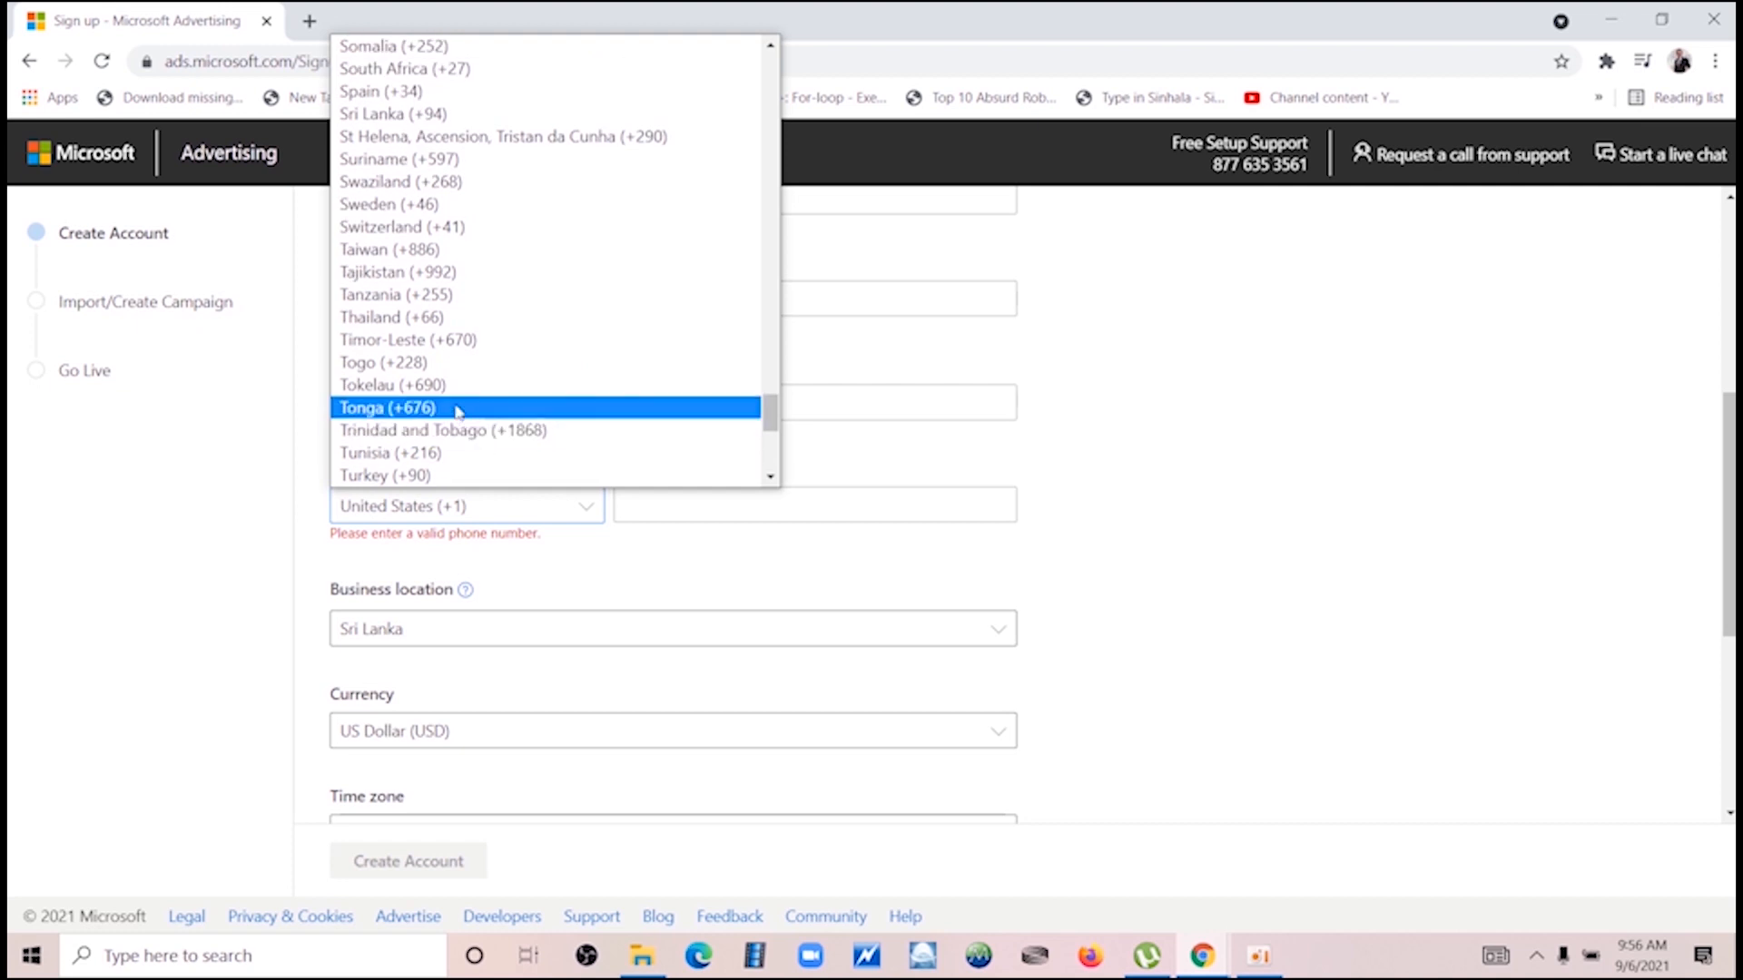
pyautogui.scroll(7, 458, 411)
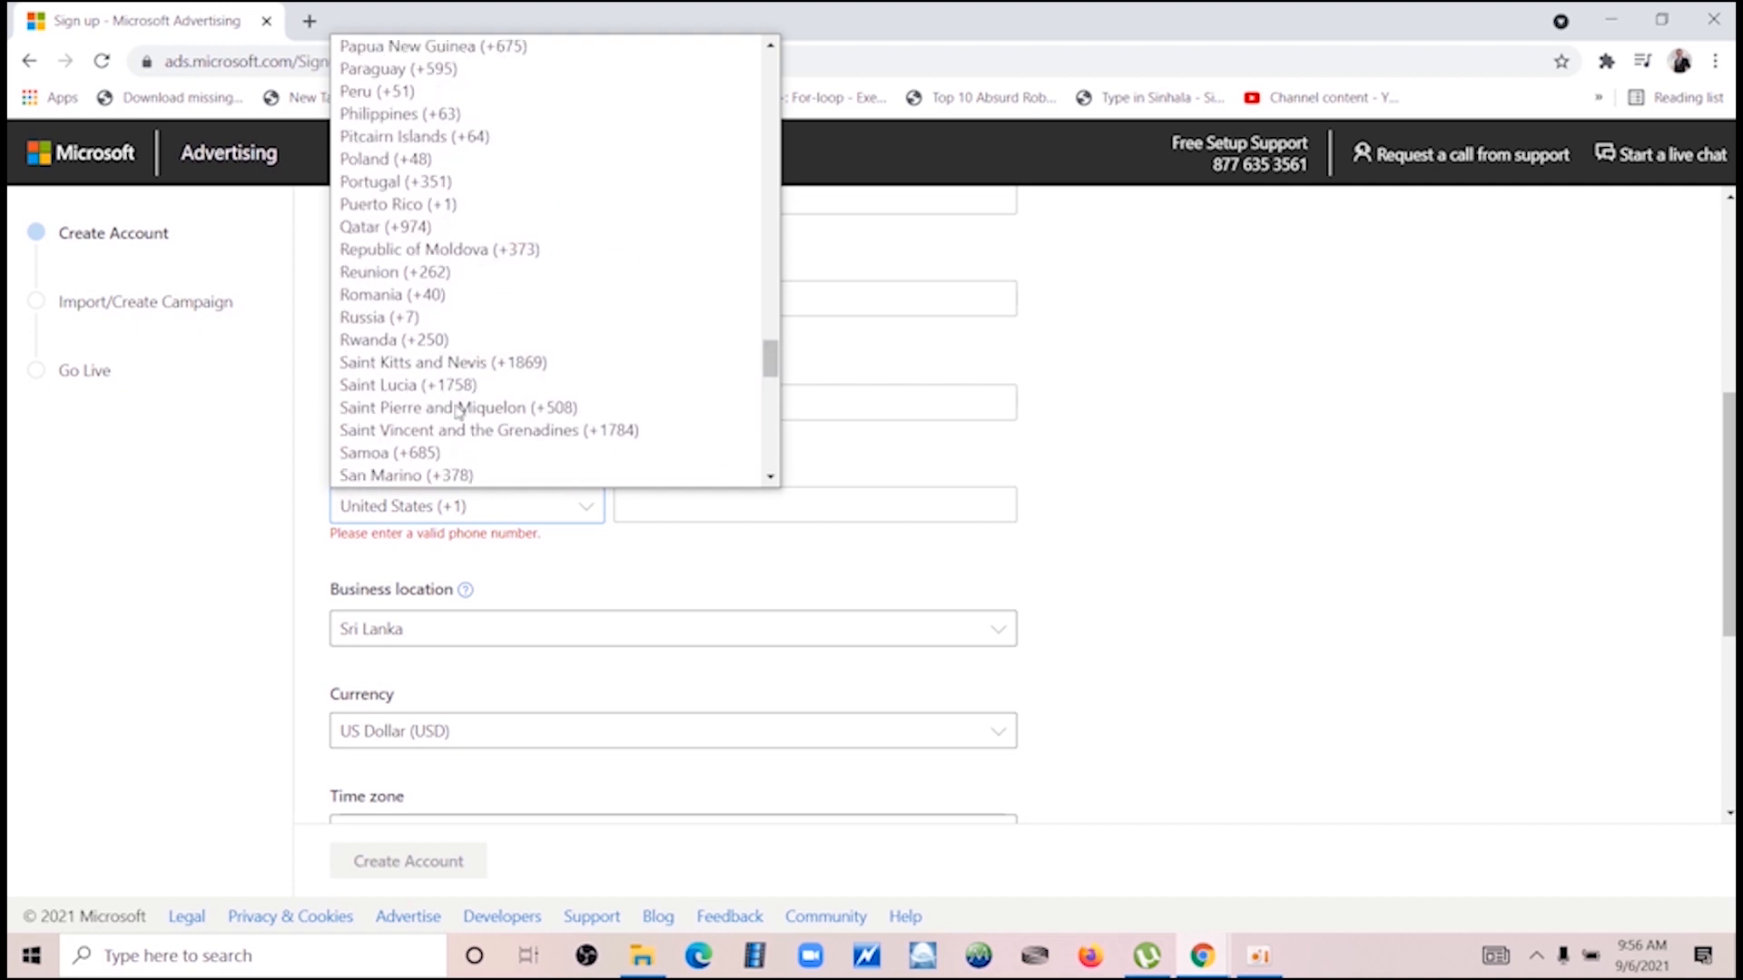
pyautogui.scroll(-10, 458, 410)
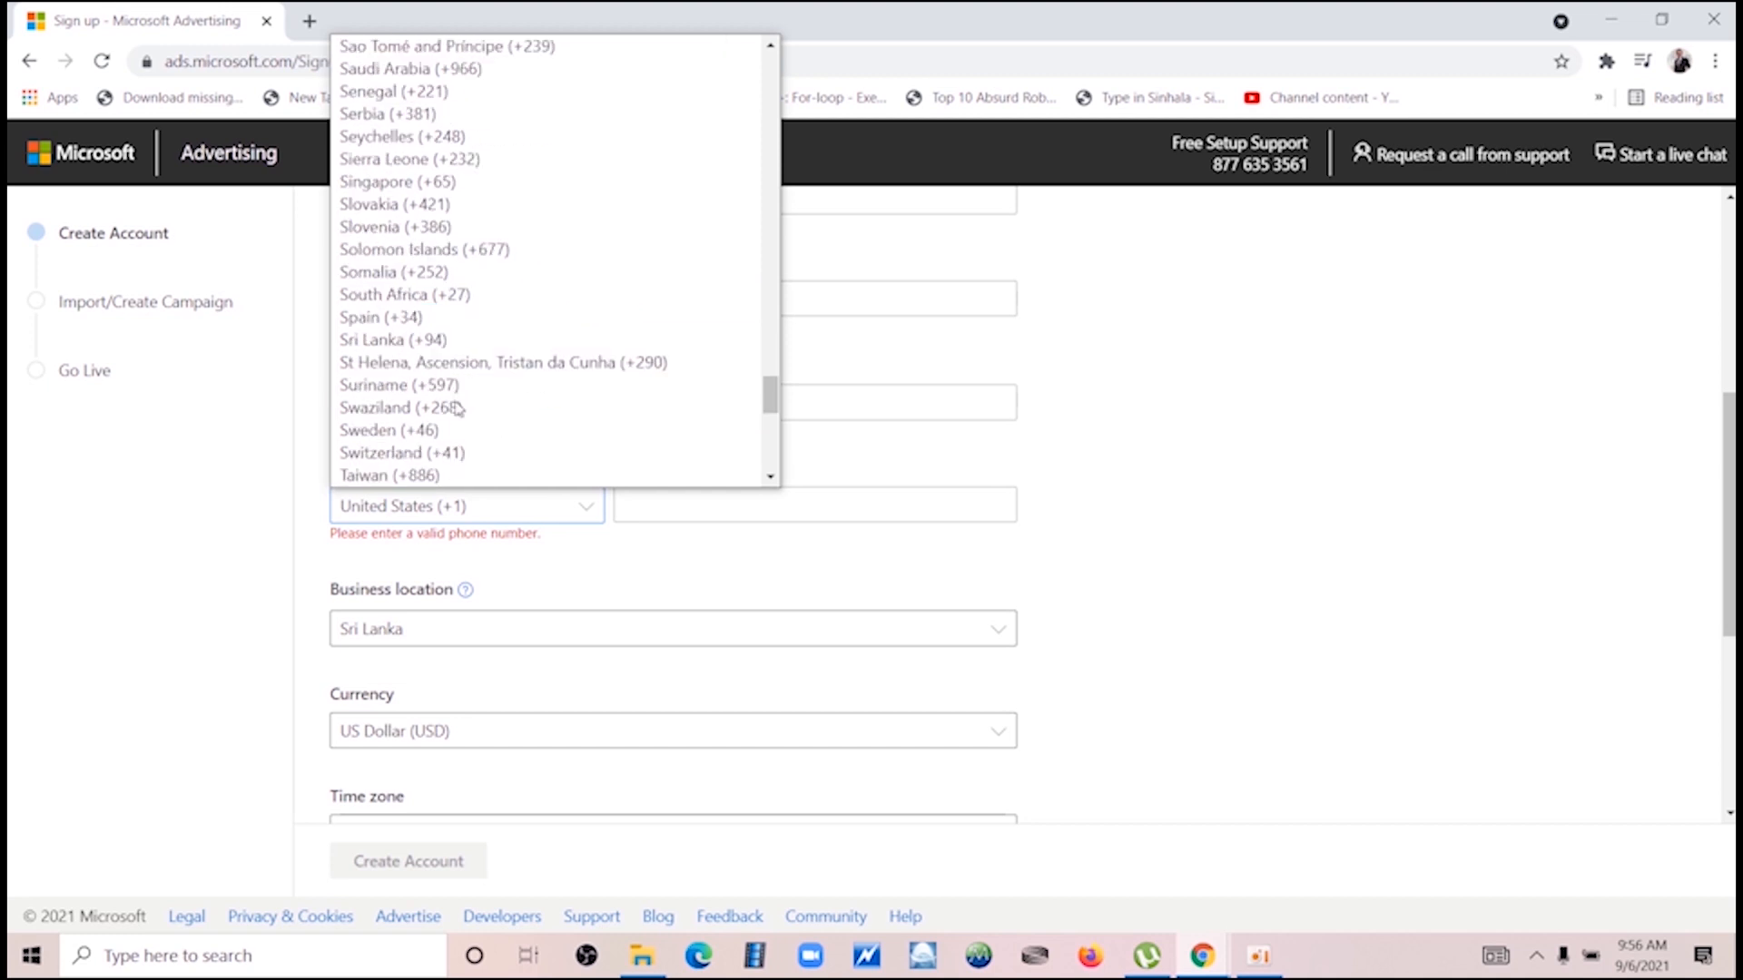
pyautogui.scroll(-3, 459, 411)
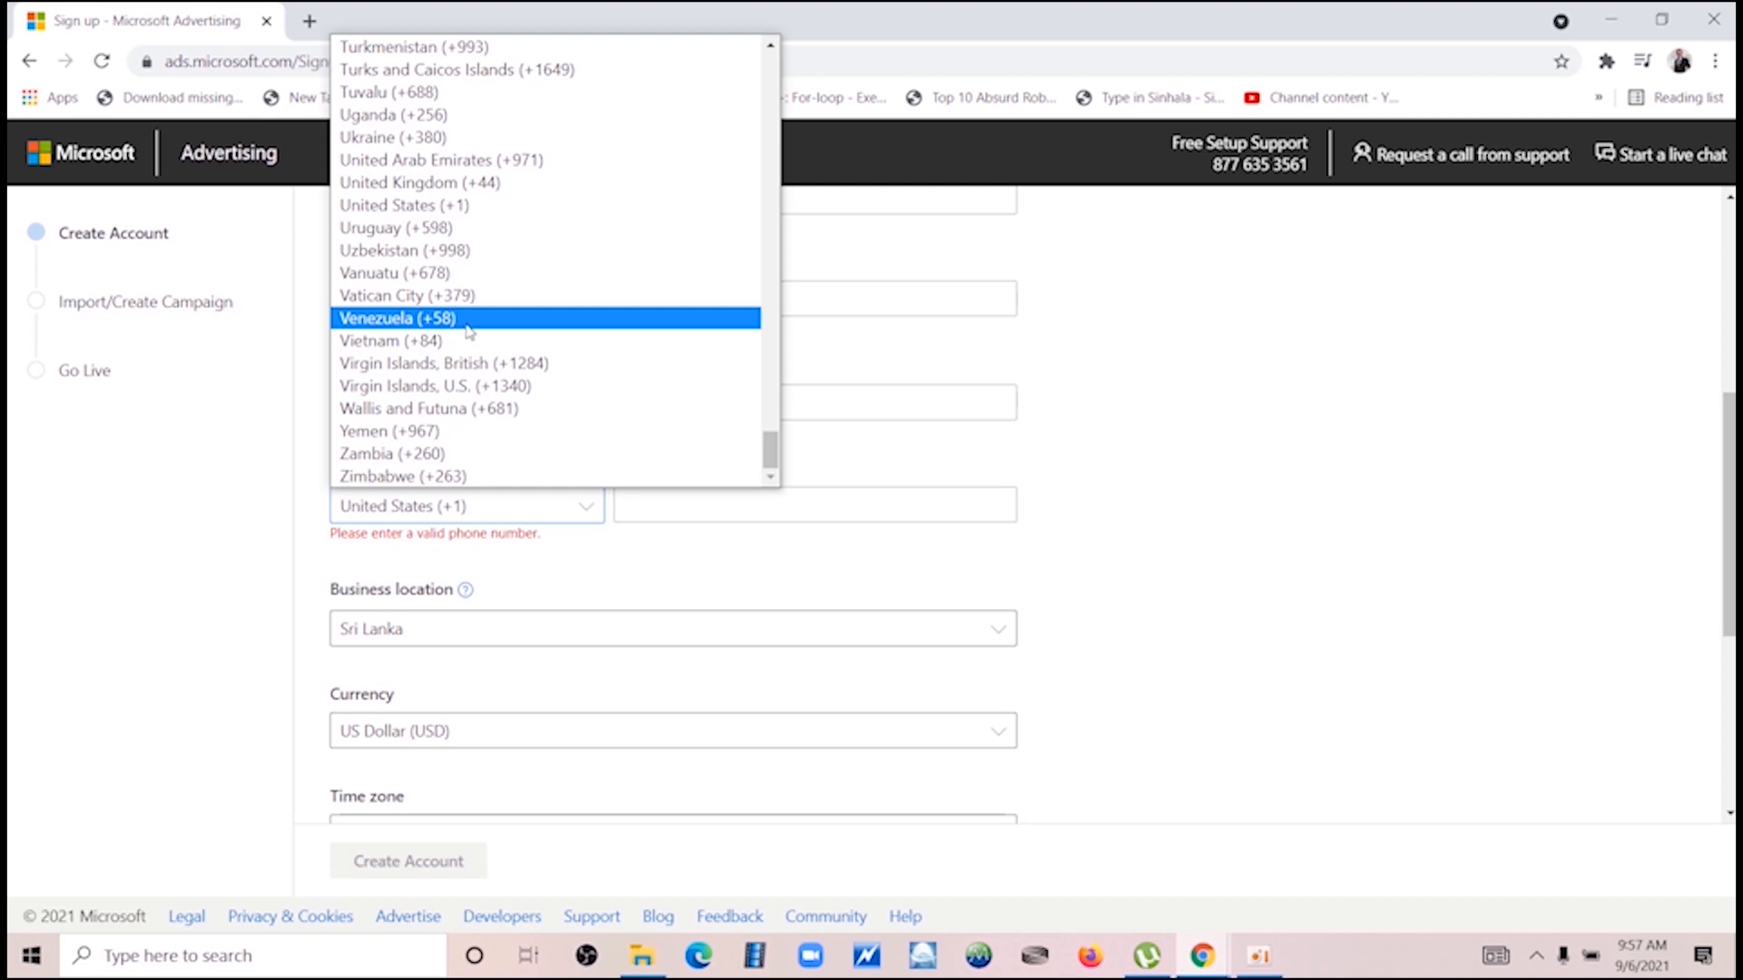
pyautogui.scroll(6, 470, 331)
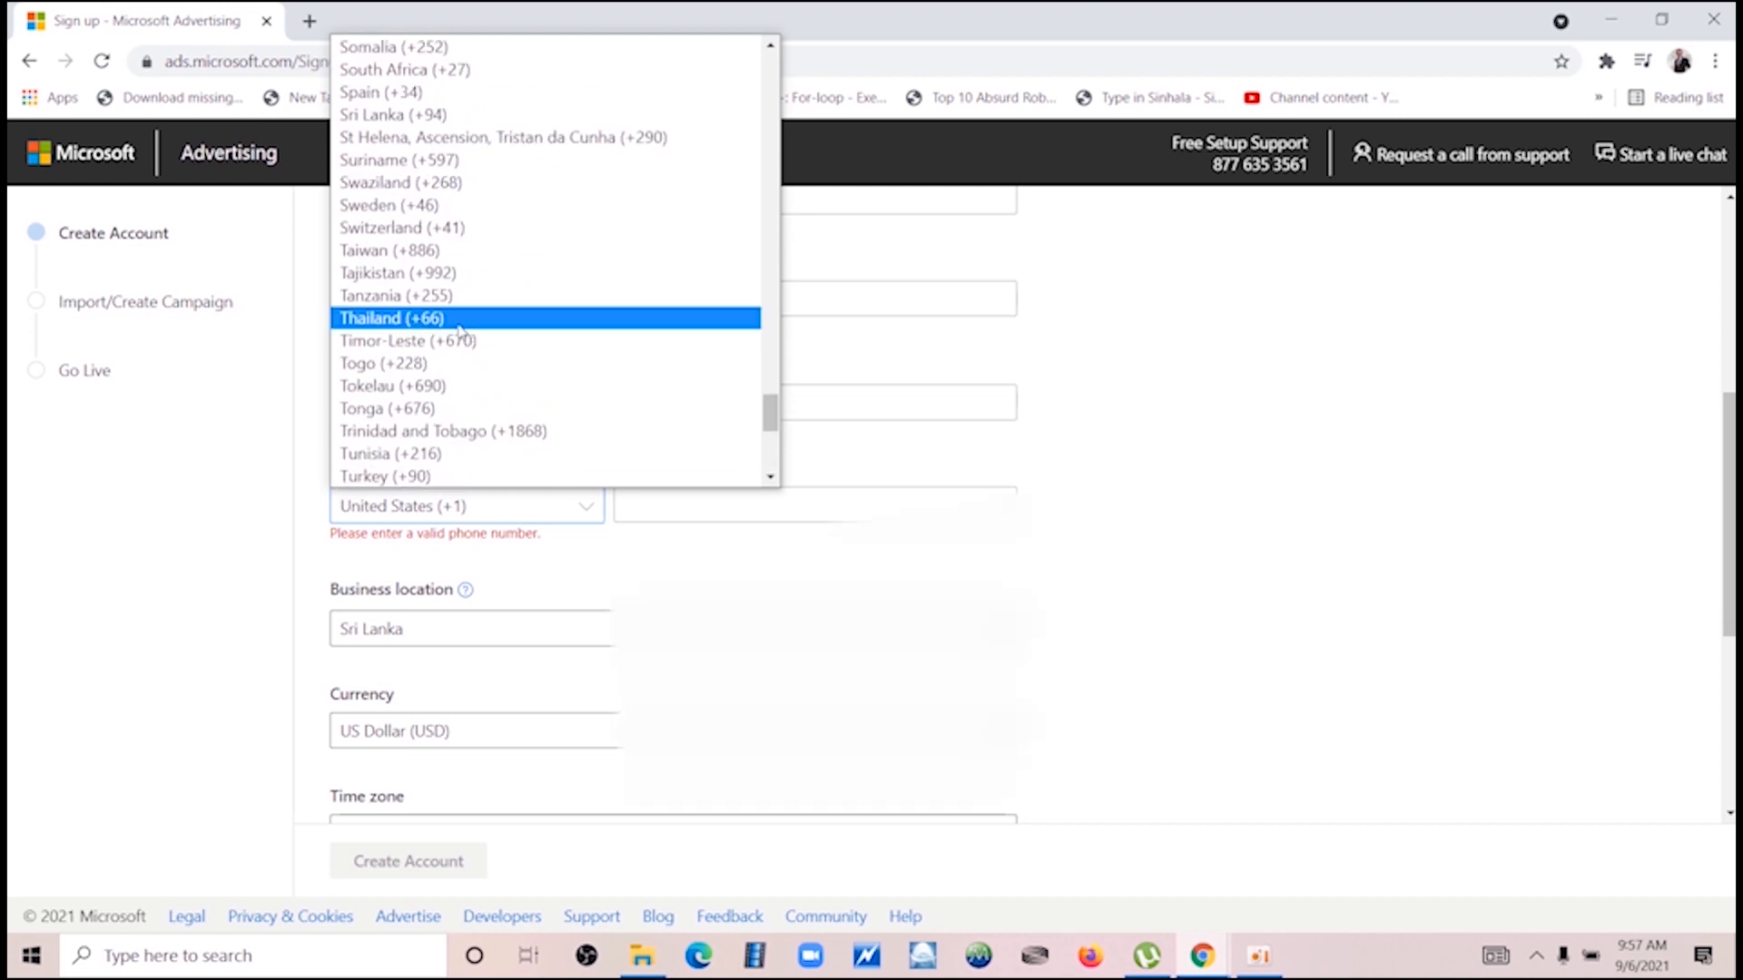
pyautogui.click(429, 115)
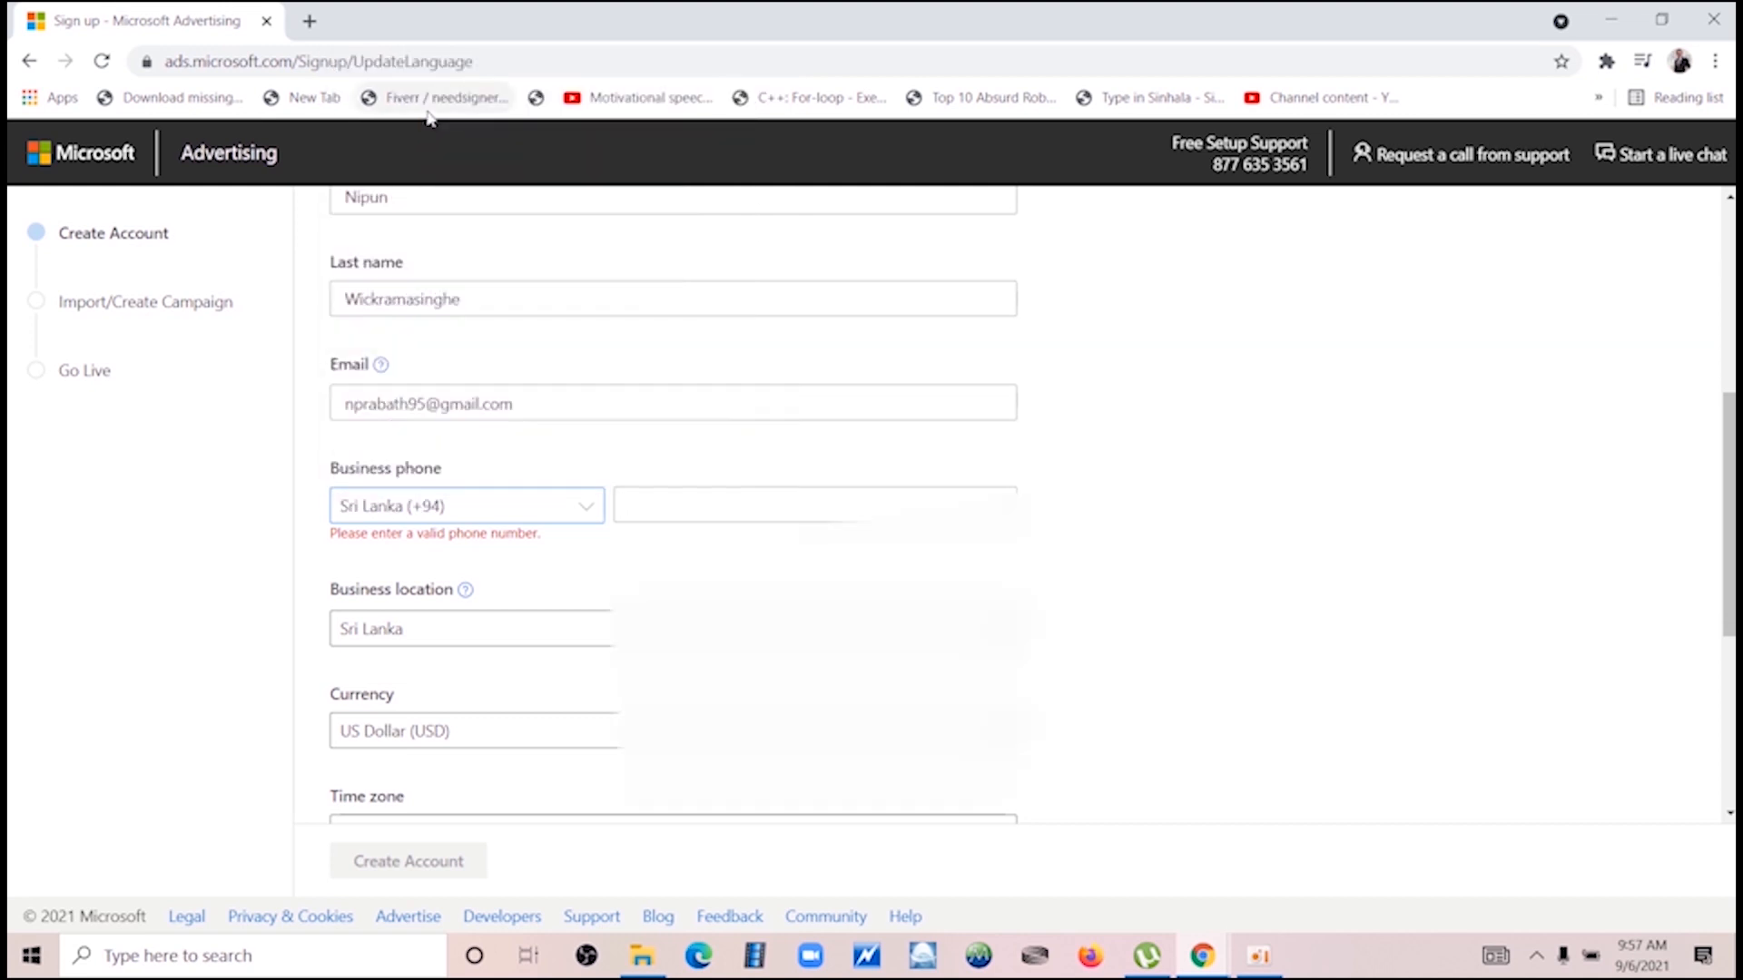
# - Enter the business phone number and submit the form to create the account
pyautogui.click(659, 501)
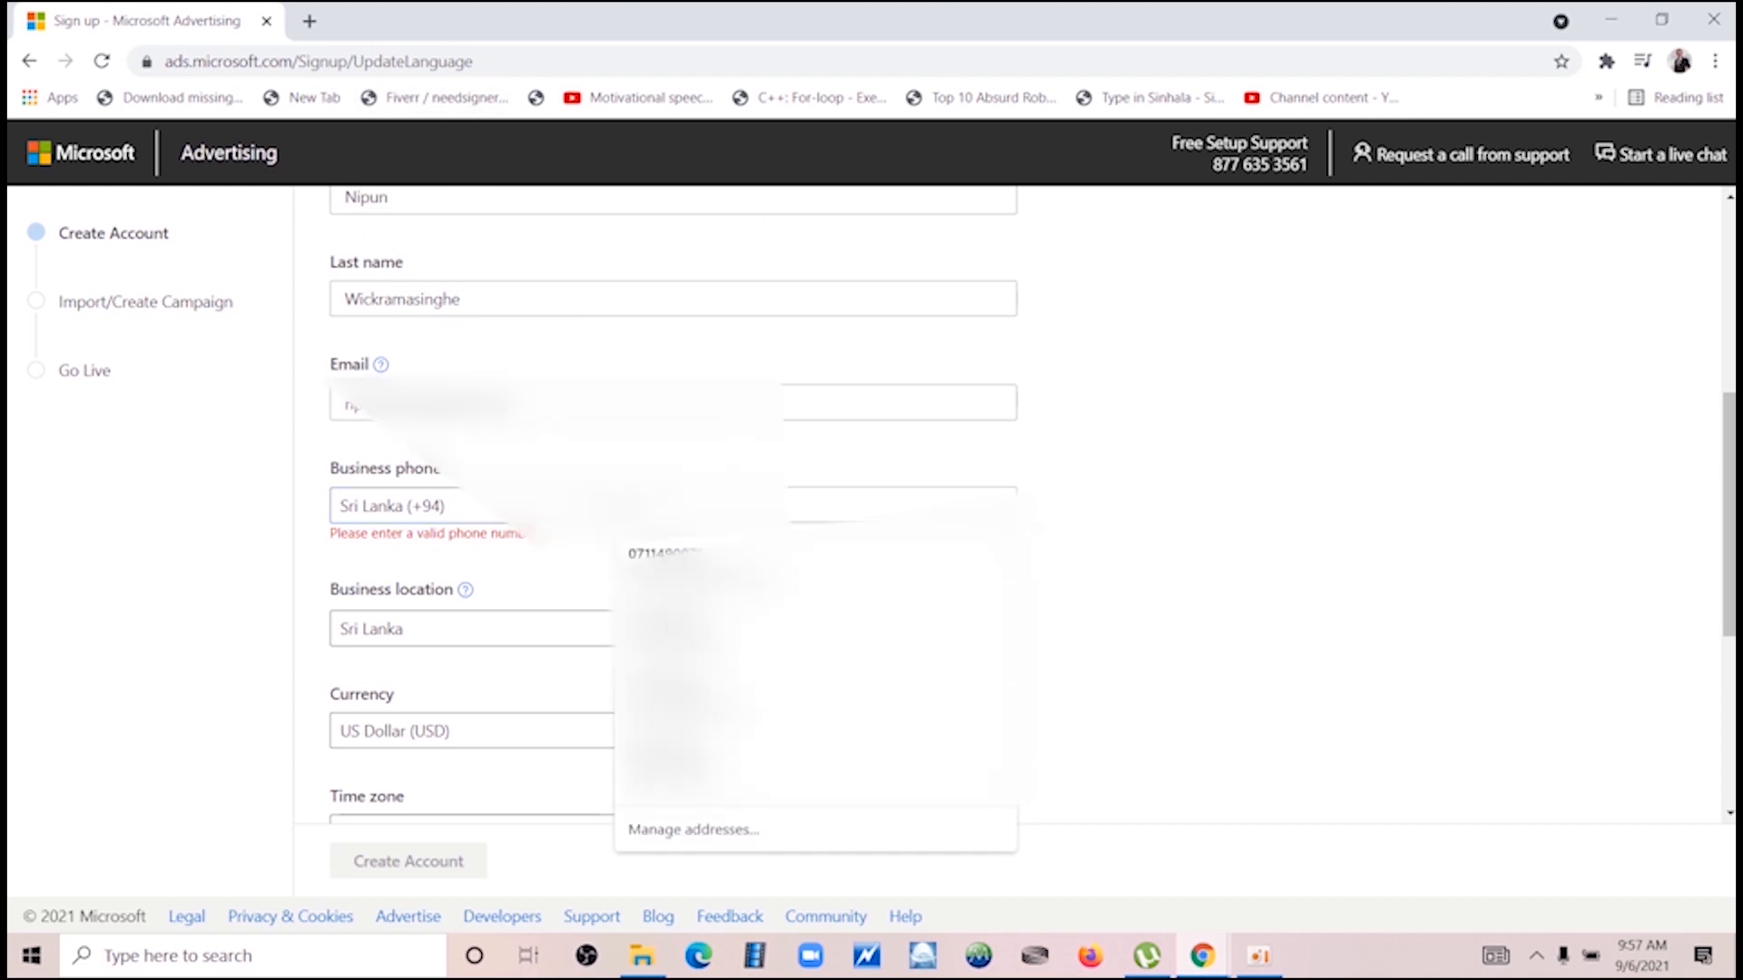
pyautogui.write('77')
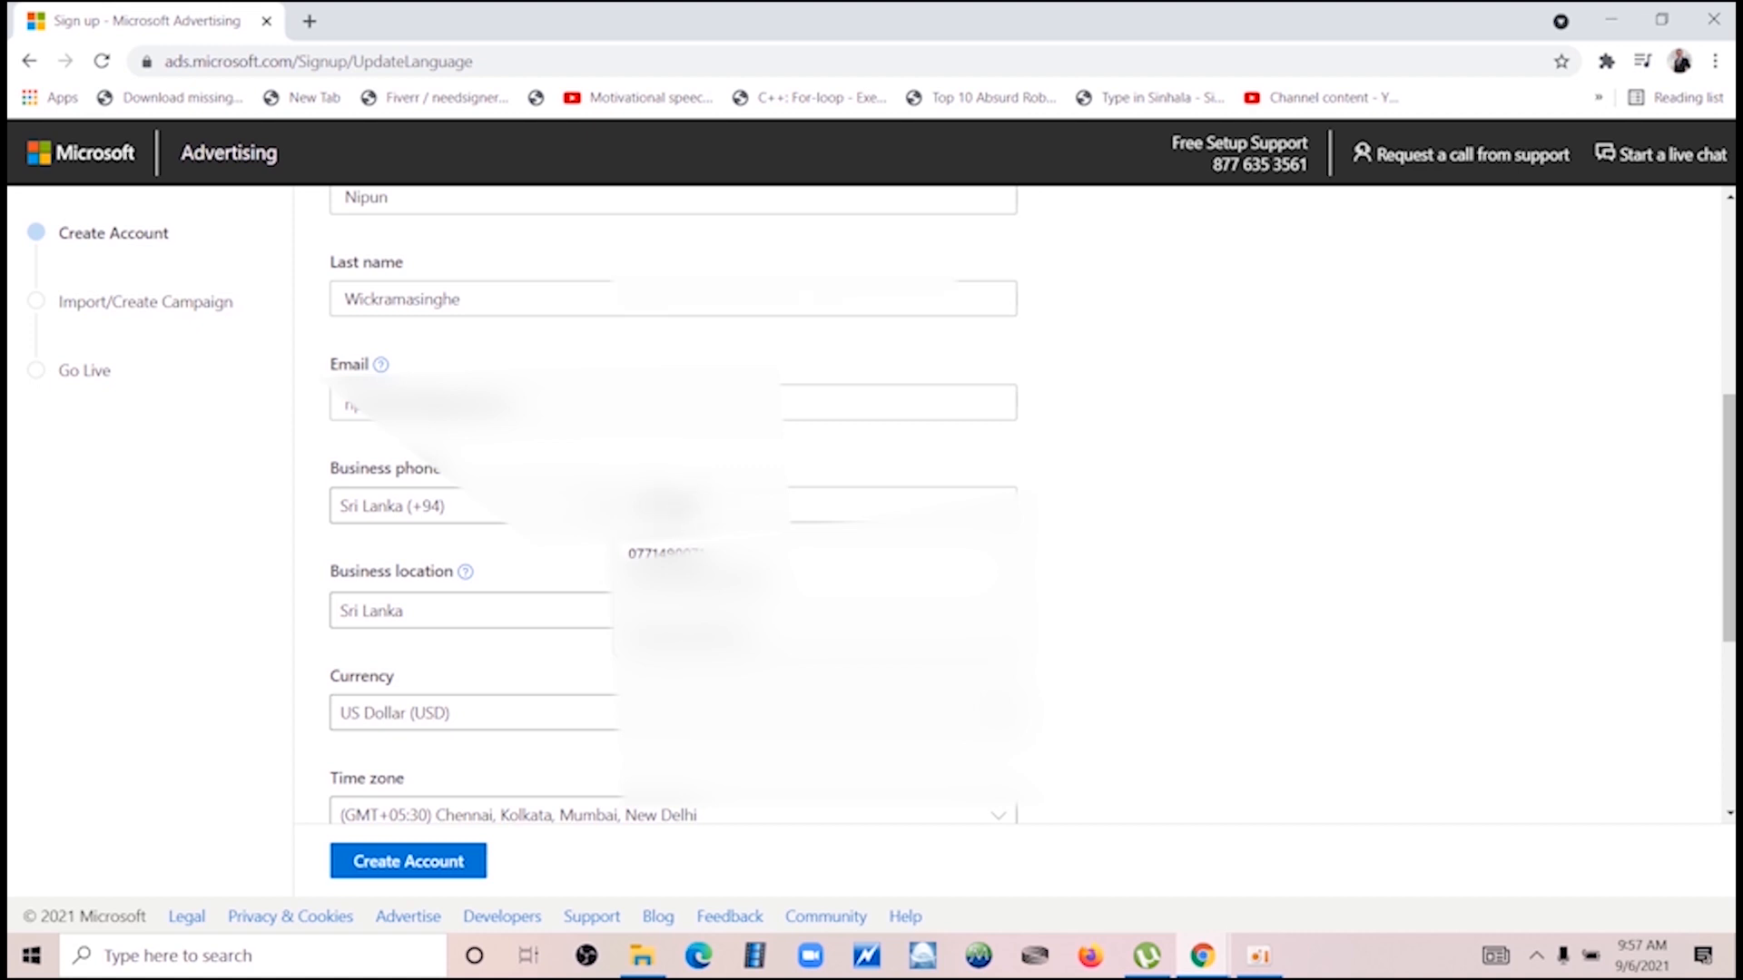
pyautogui.scroll(-3, 1334, 498)
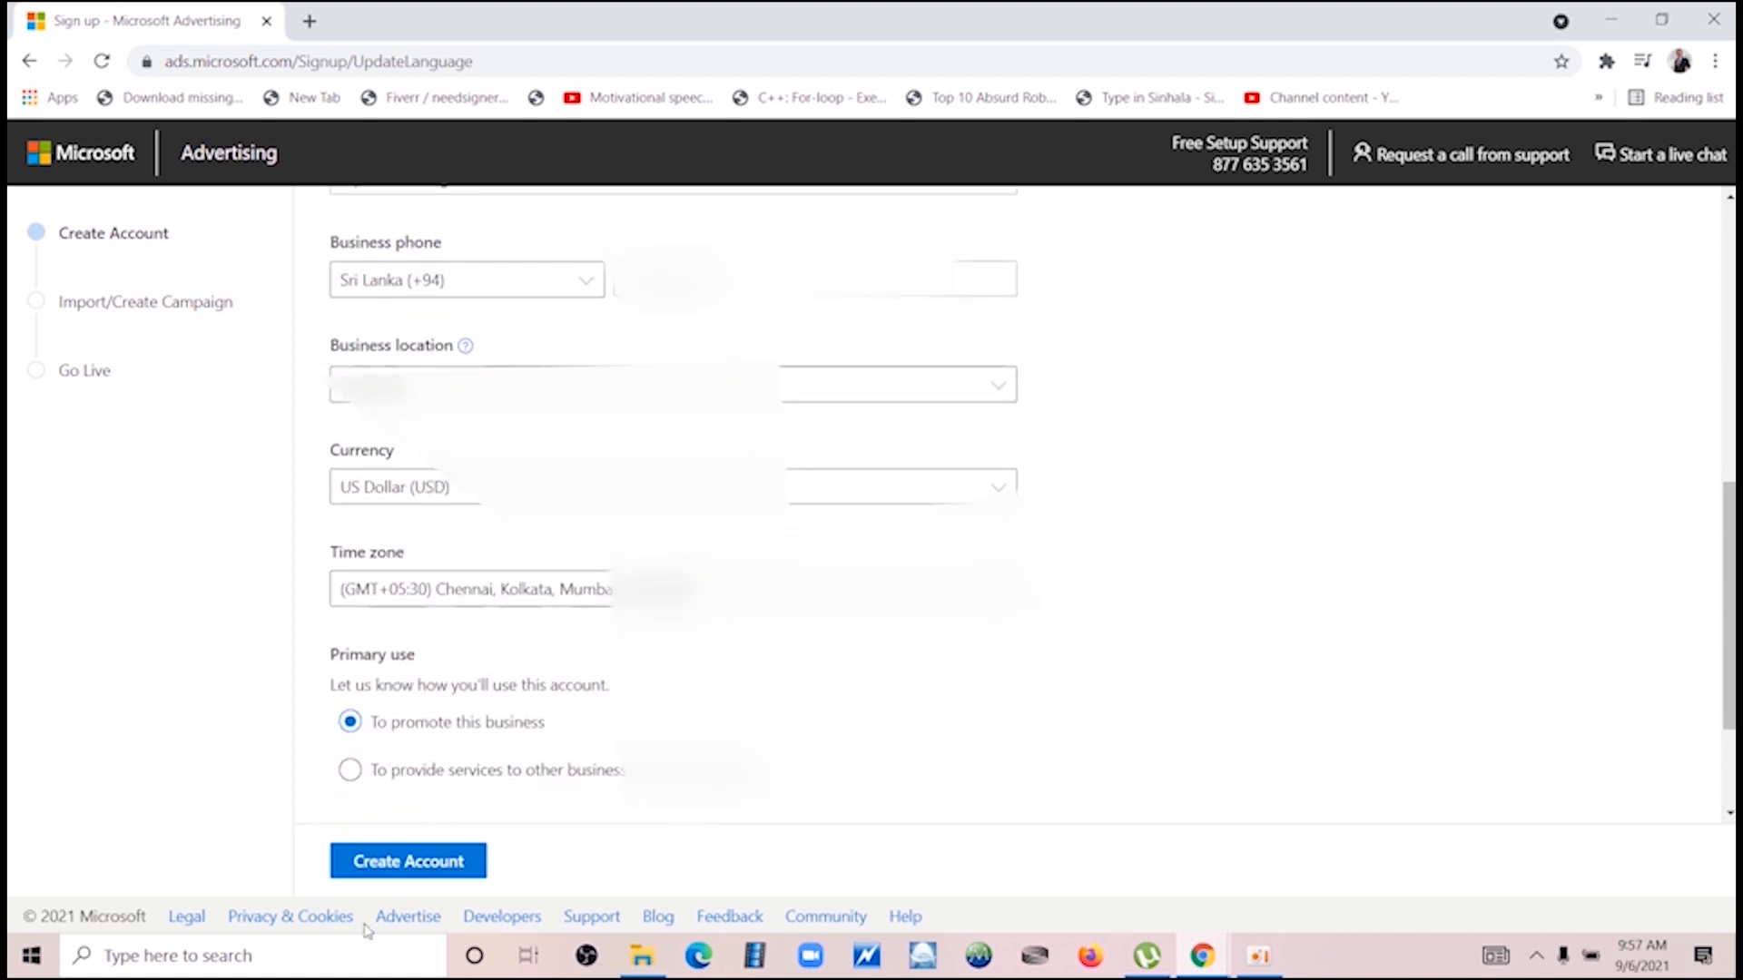
pyautogui.click(394, 871)
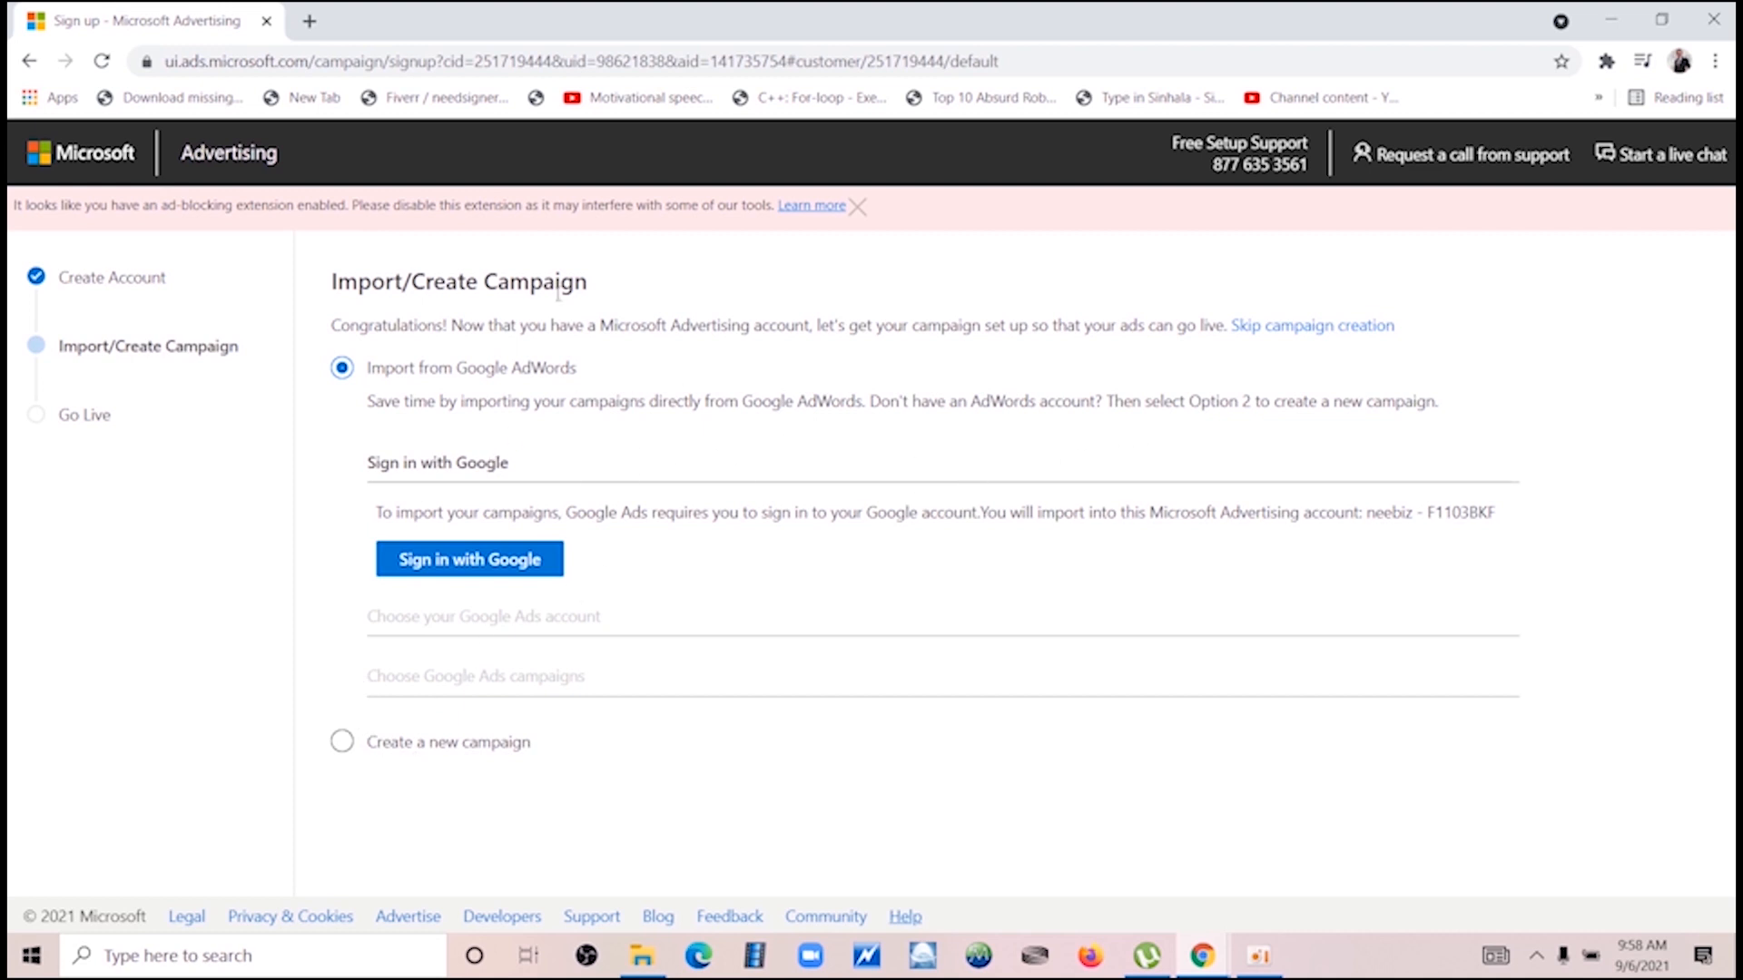
# - Skip campaign creation and look over the business location and address fields of the Go Live stage
pyautogui.click(1298, 327)
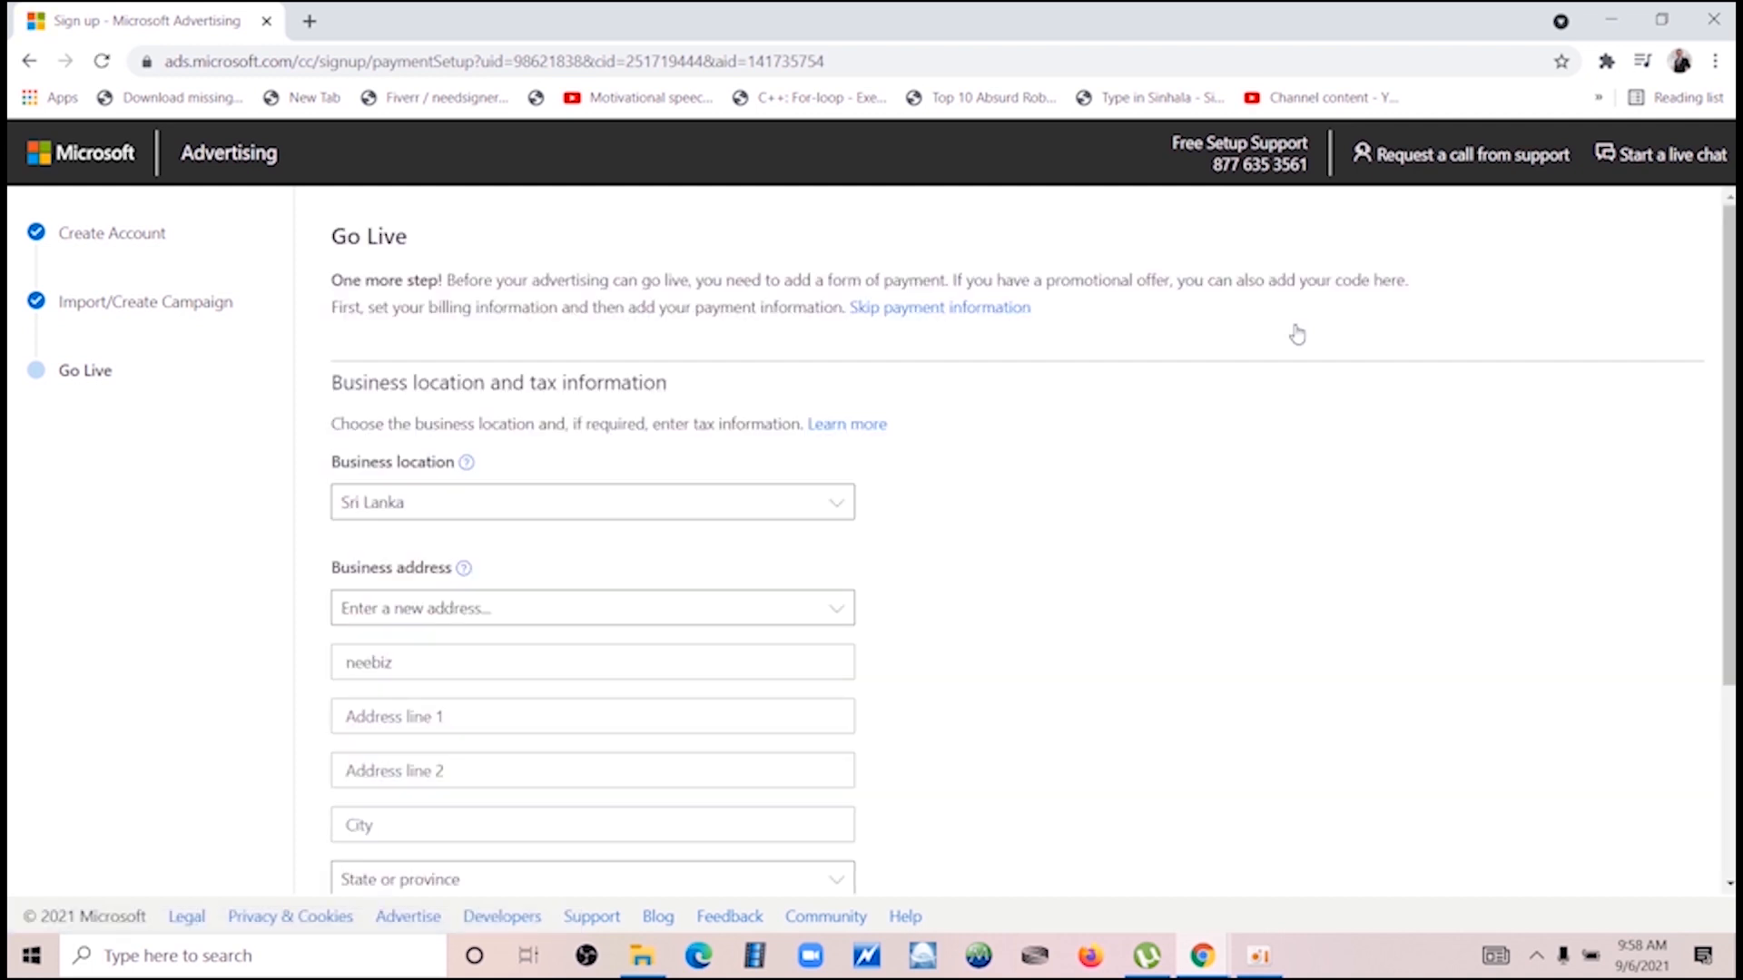
pyautogui.scroll(-3, 1269, 385)
pyautogui.scroll(1, 1269, 385)
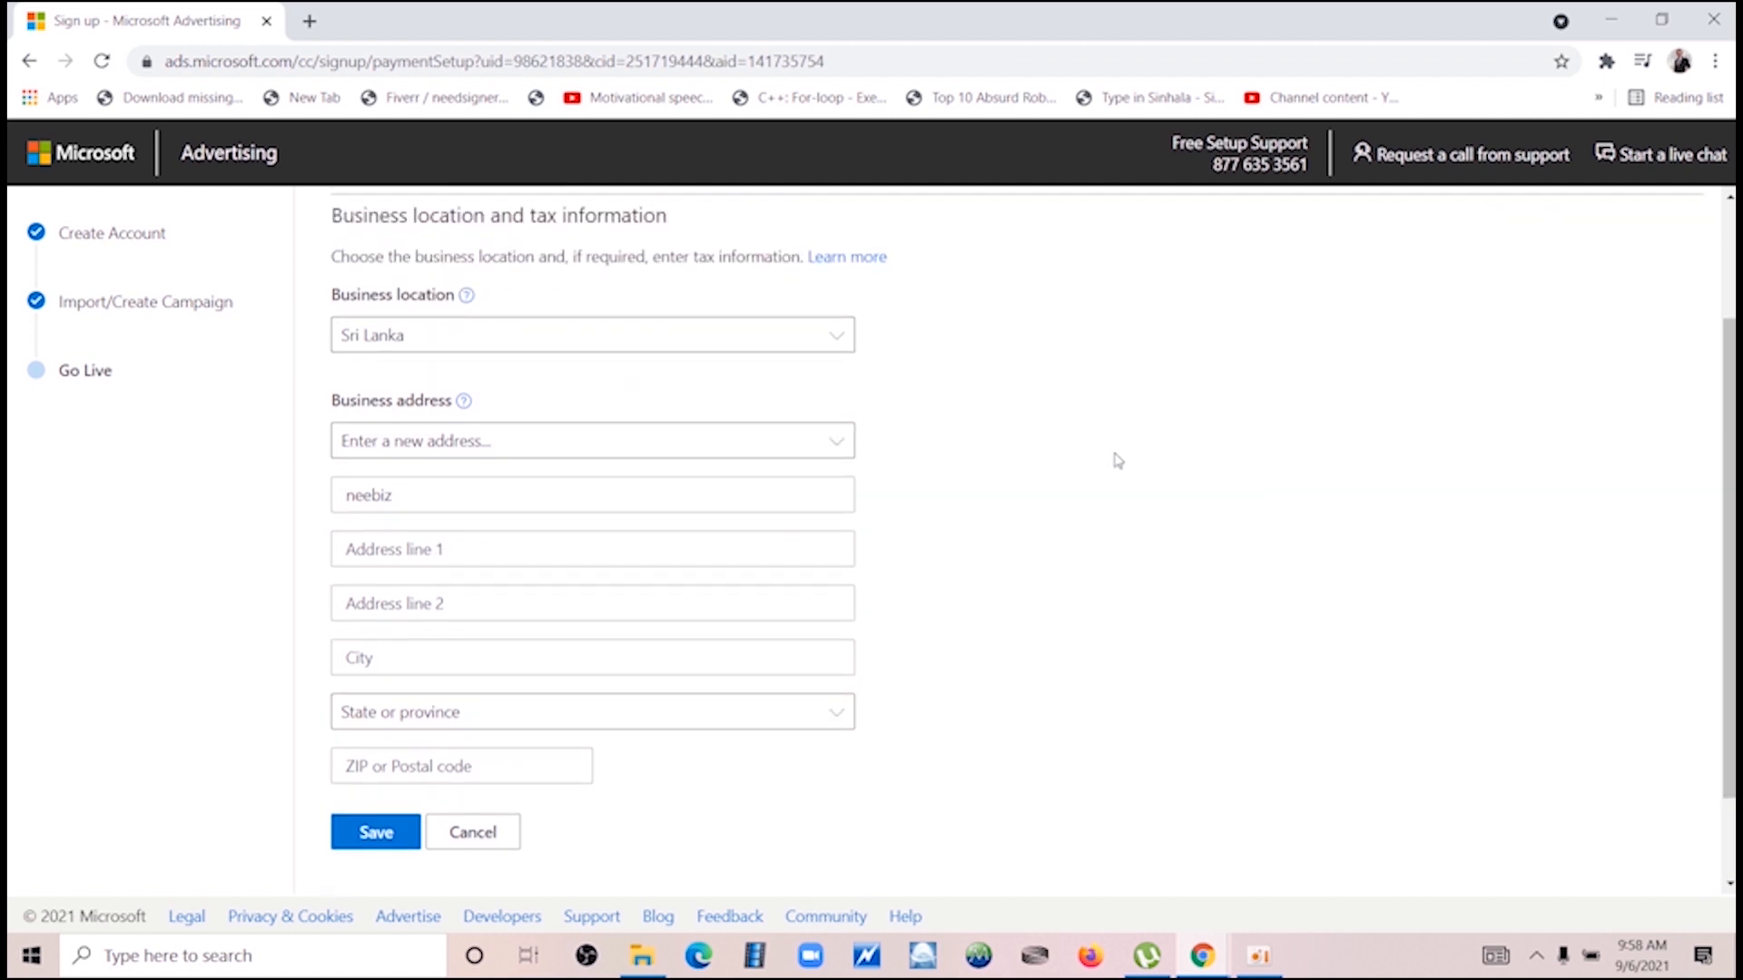
pyautogui.scroll(2, 1117, 460)
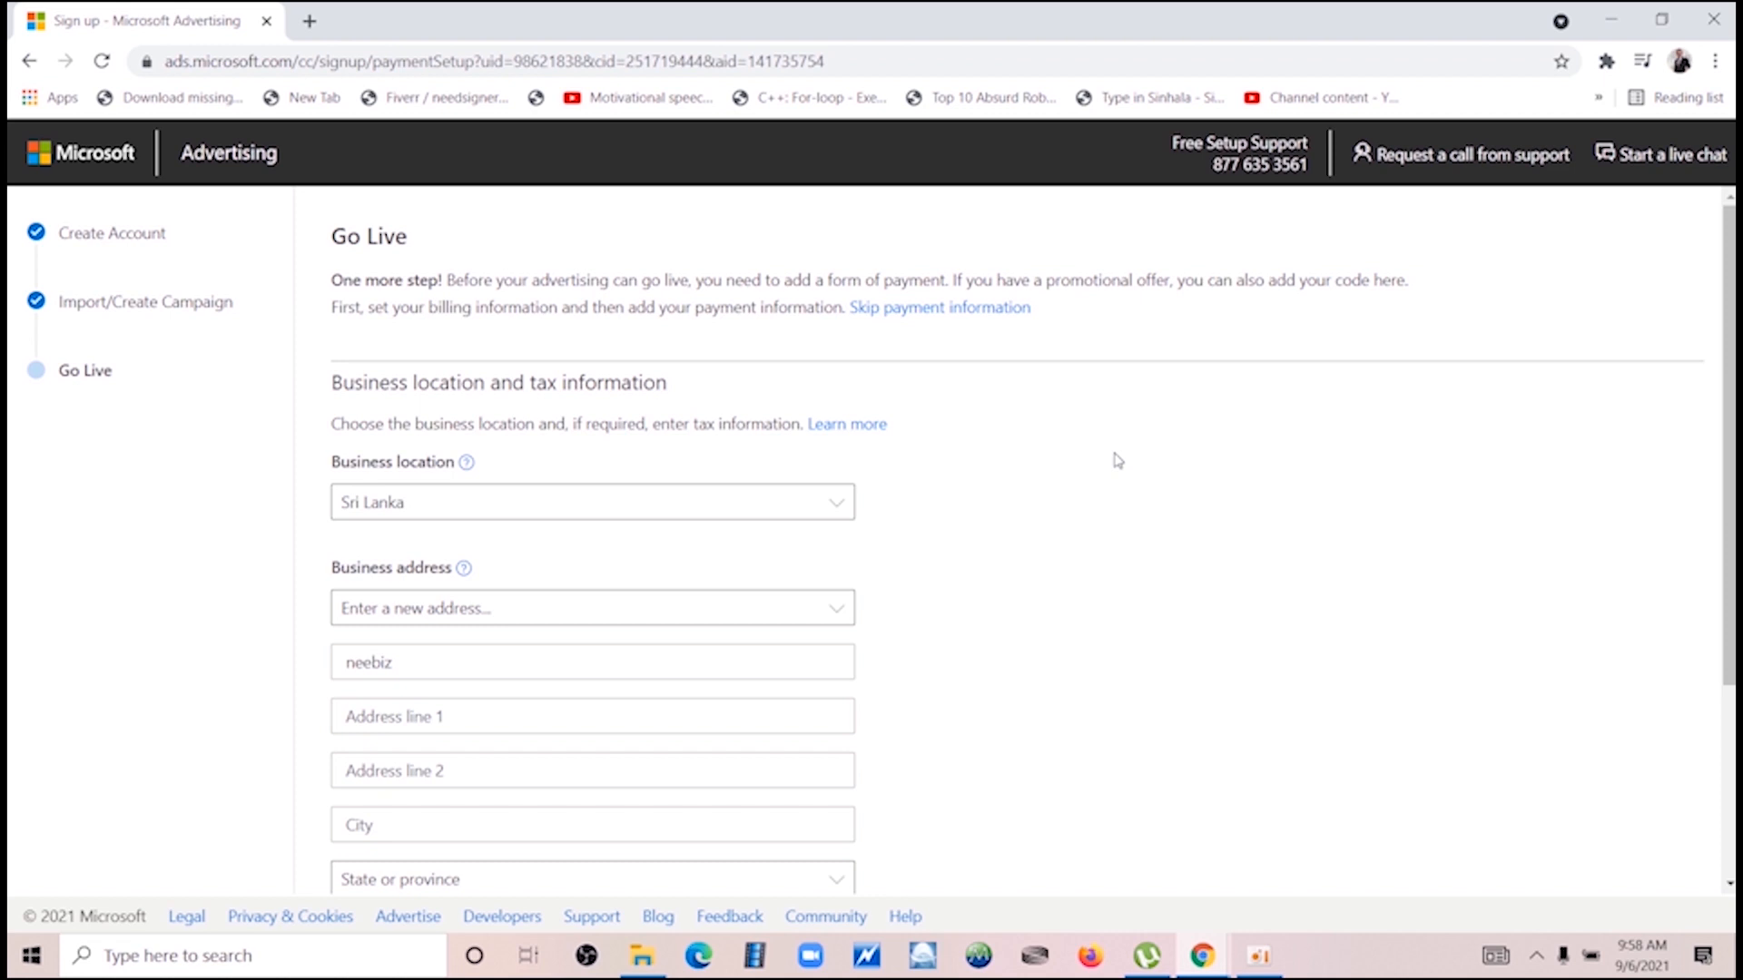
pyautogui.scroll(-3, 1117, 460)
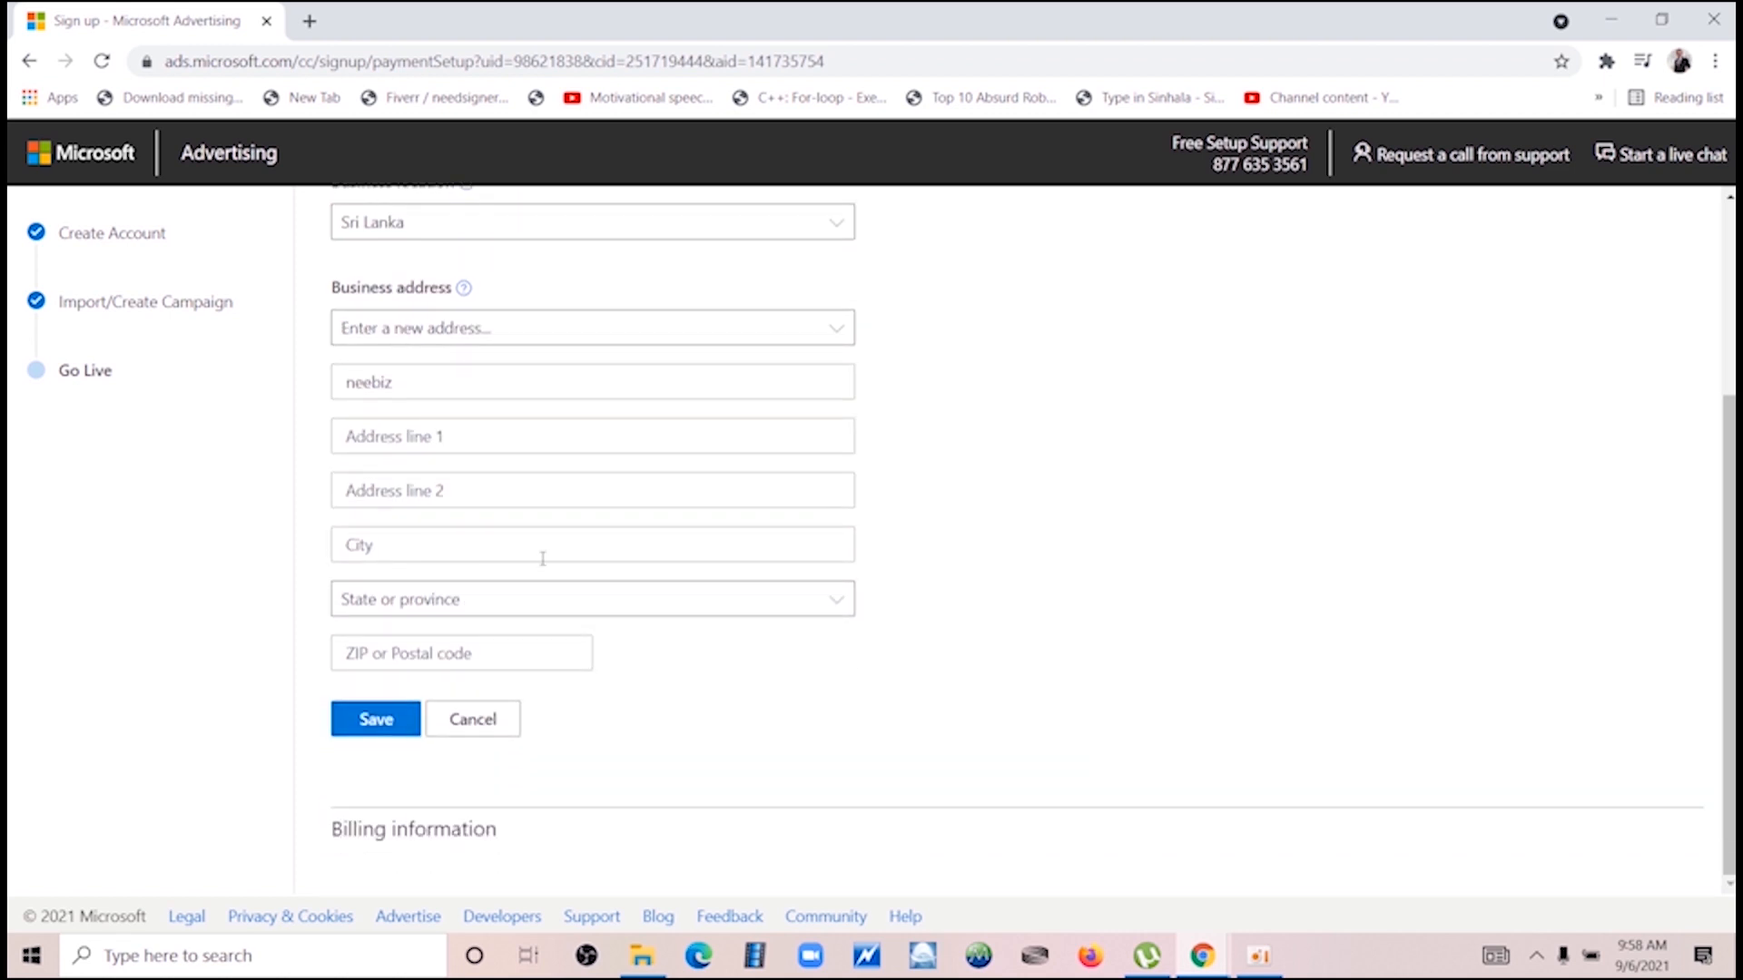
# - Check which address choices the business address list offers
pyautogui.click(464, 329)
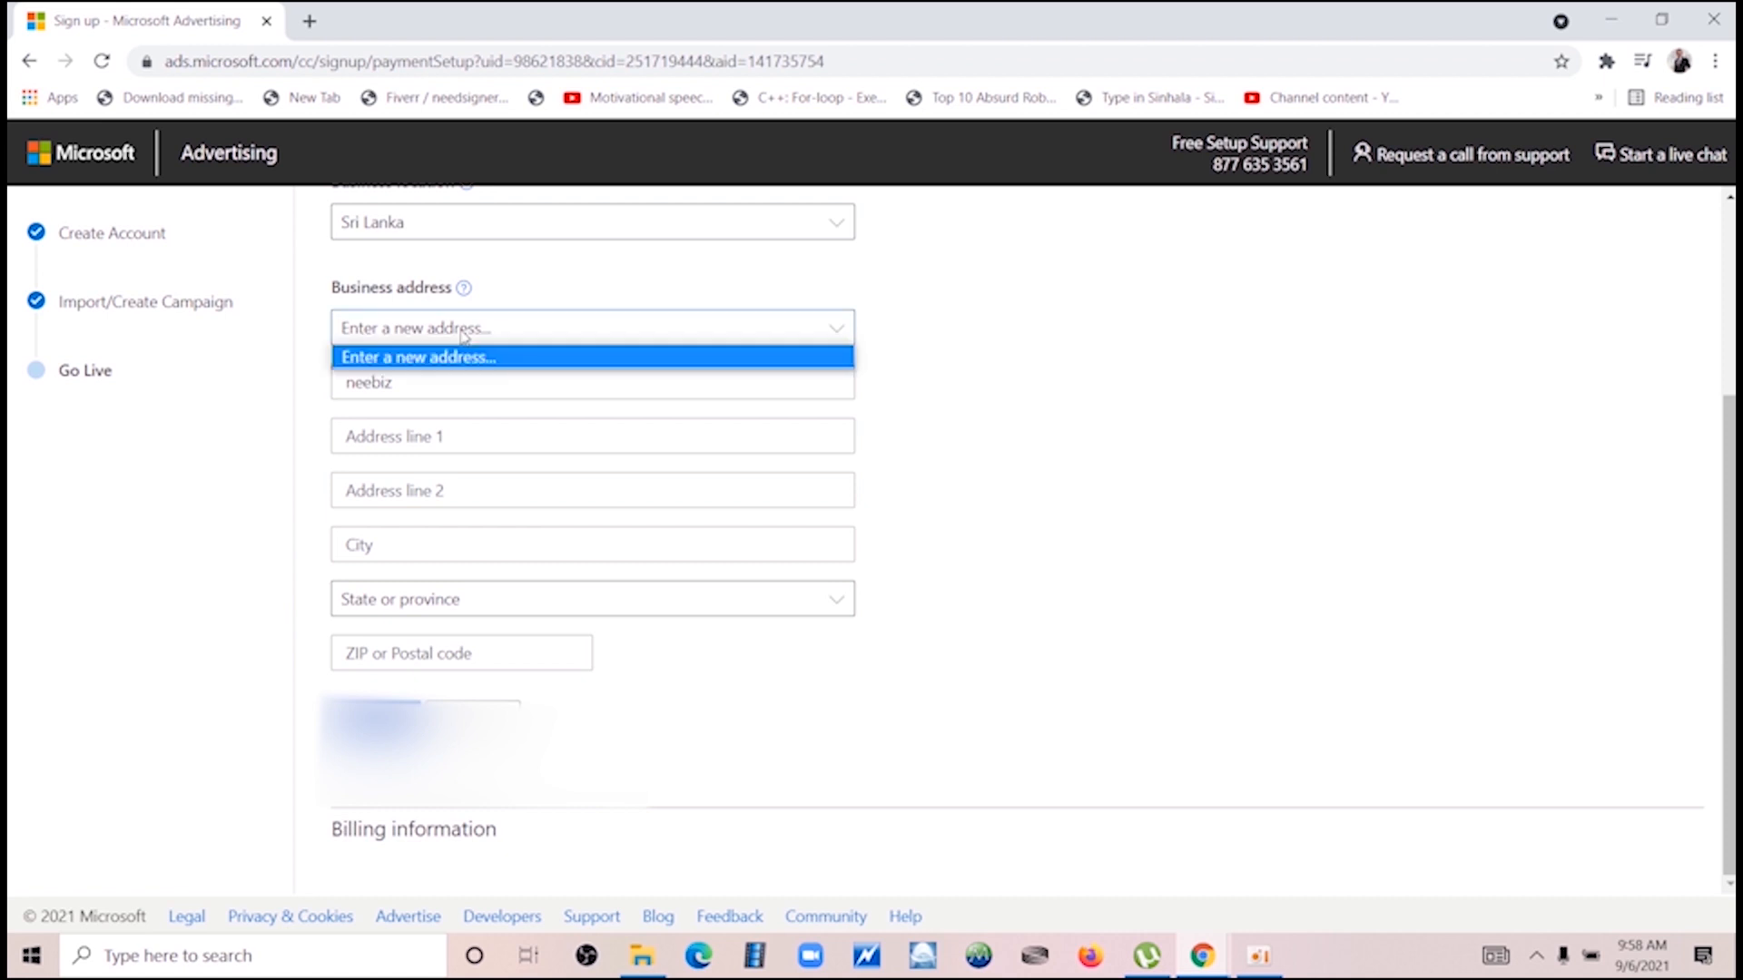
pyautogui.click(463, 334)
pyautogui.click(347, 331)
pyautogui.click(679, 314)
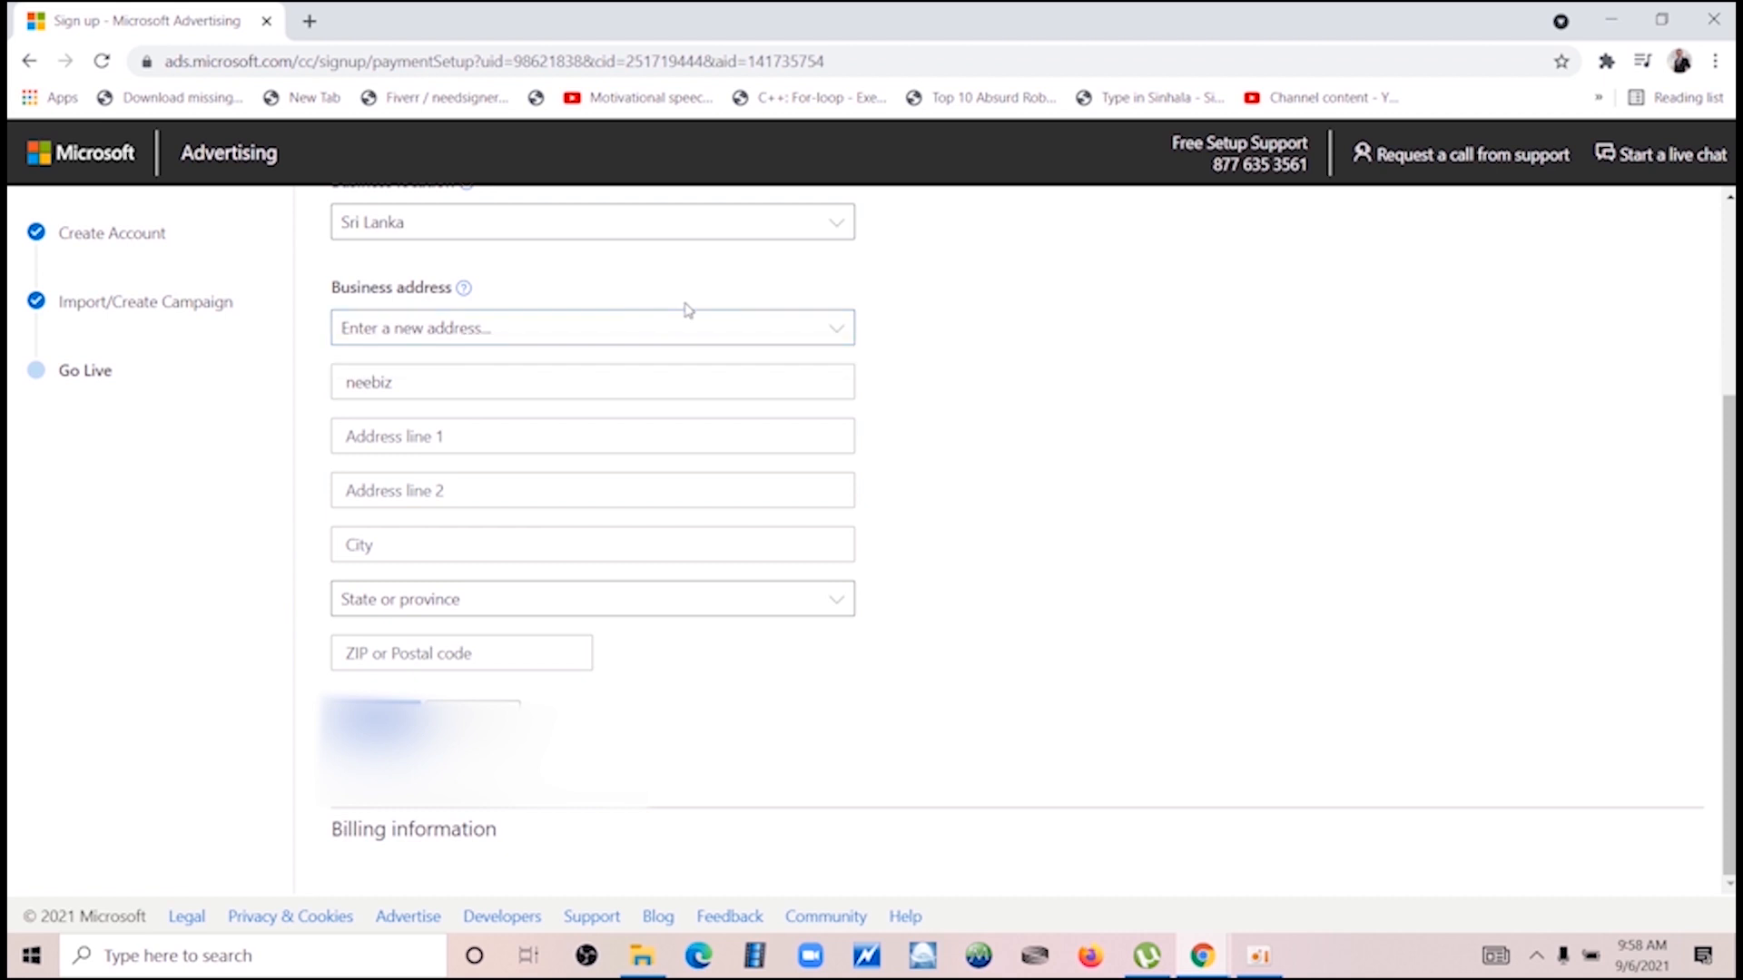
pyautogui.click(824, 337)
pyautogui.click(680, 337)
pyautogui.click(635, 336)
pyautogui.click(462, 331)
pyautogui.scroll(1, 436, 288)
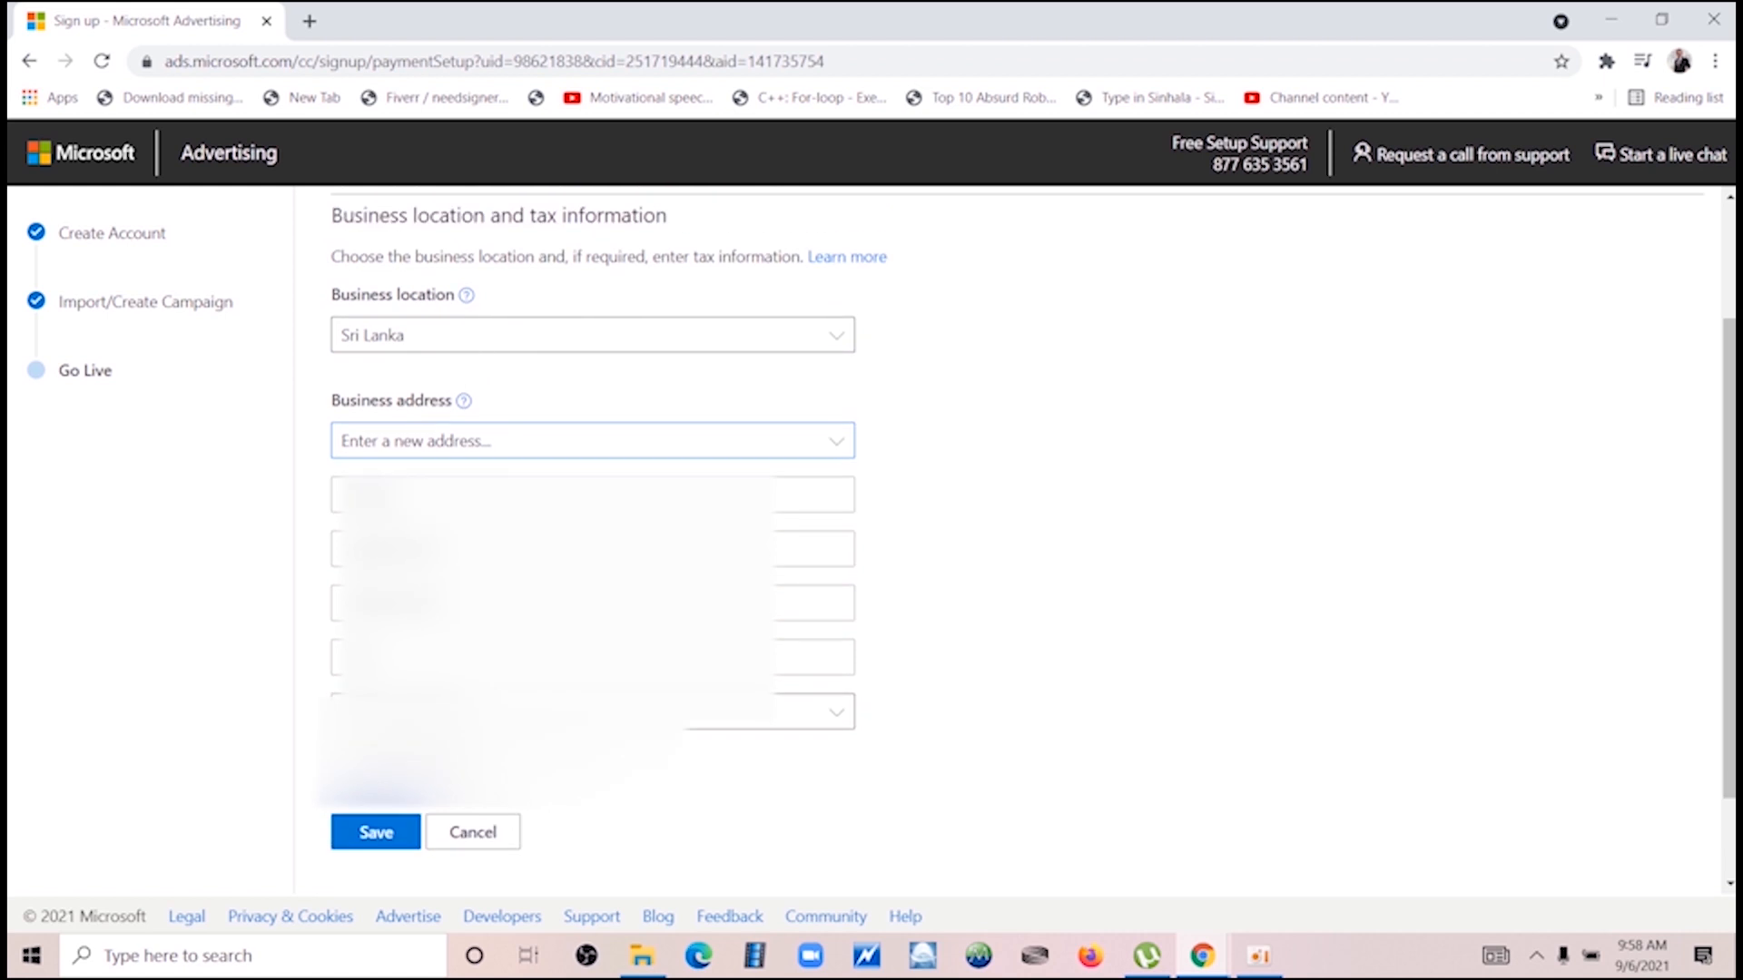
# - Fill in the business address from a saved address suggestion and check the selected state or province
pyautogui.click(426, 549)
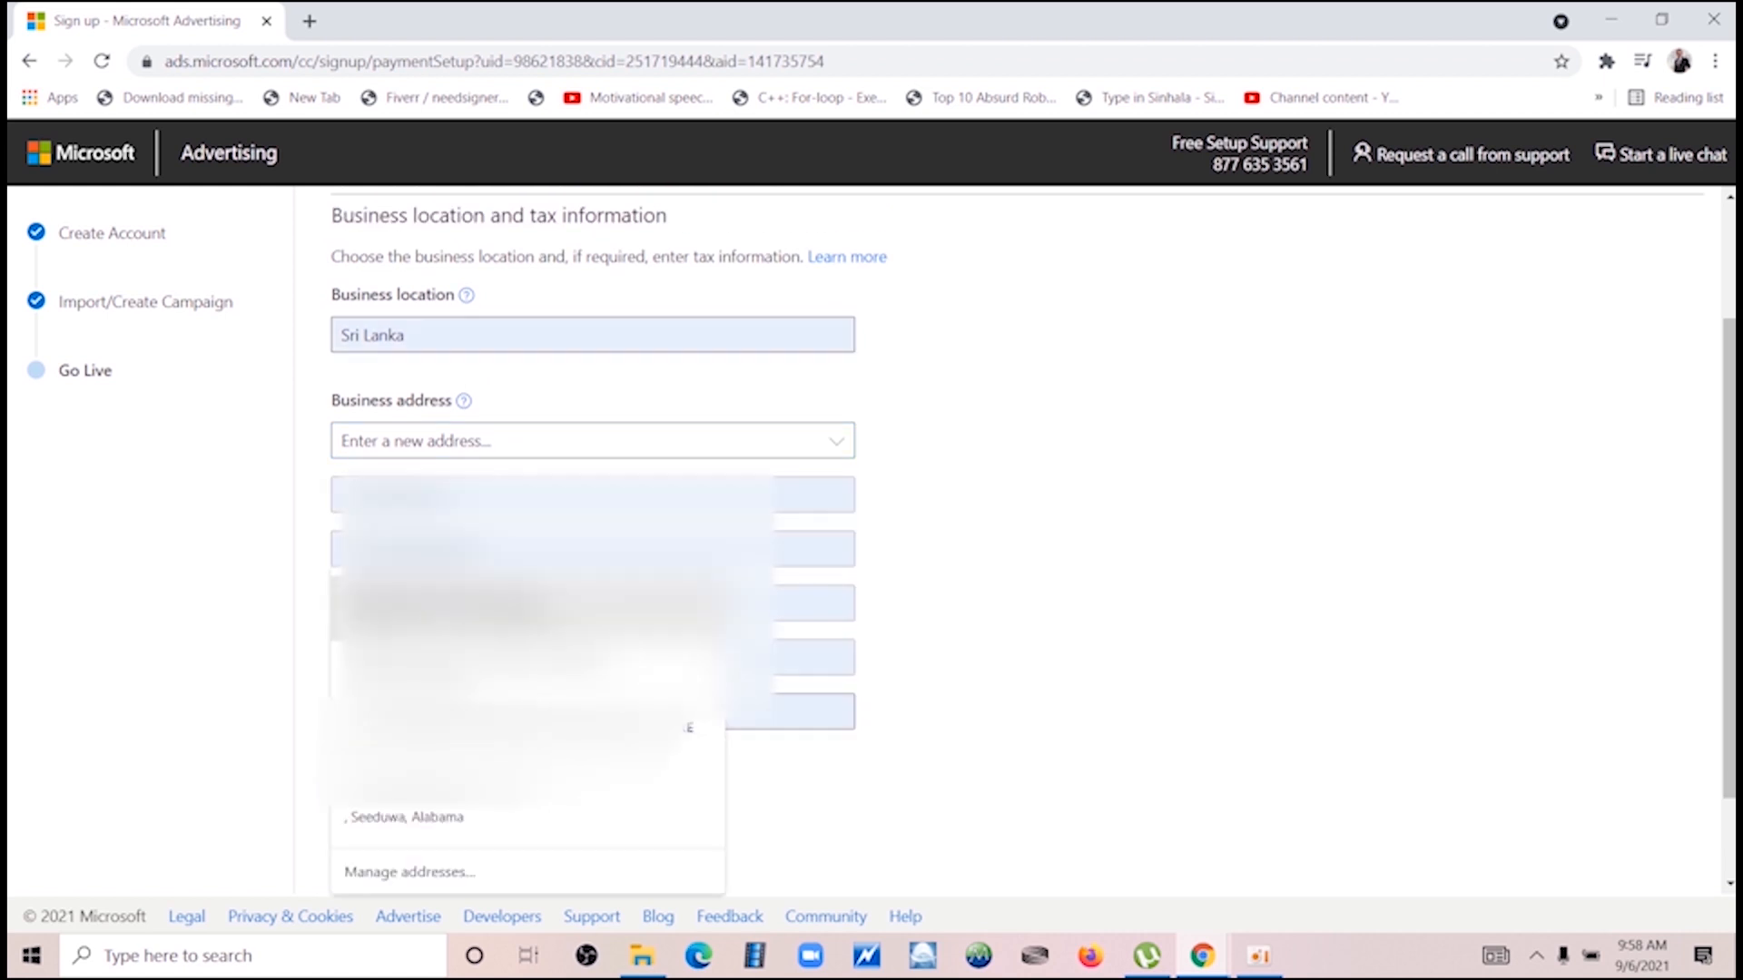
pyautogui.click(454, 609)
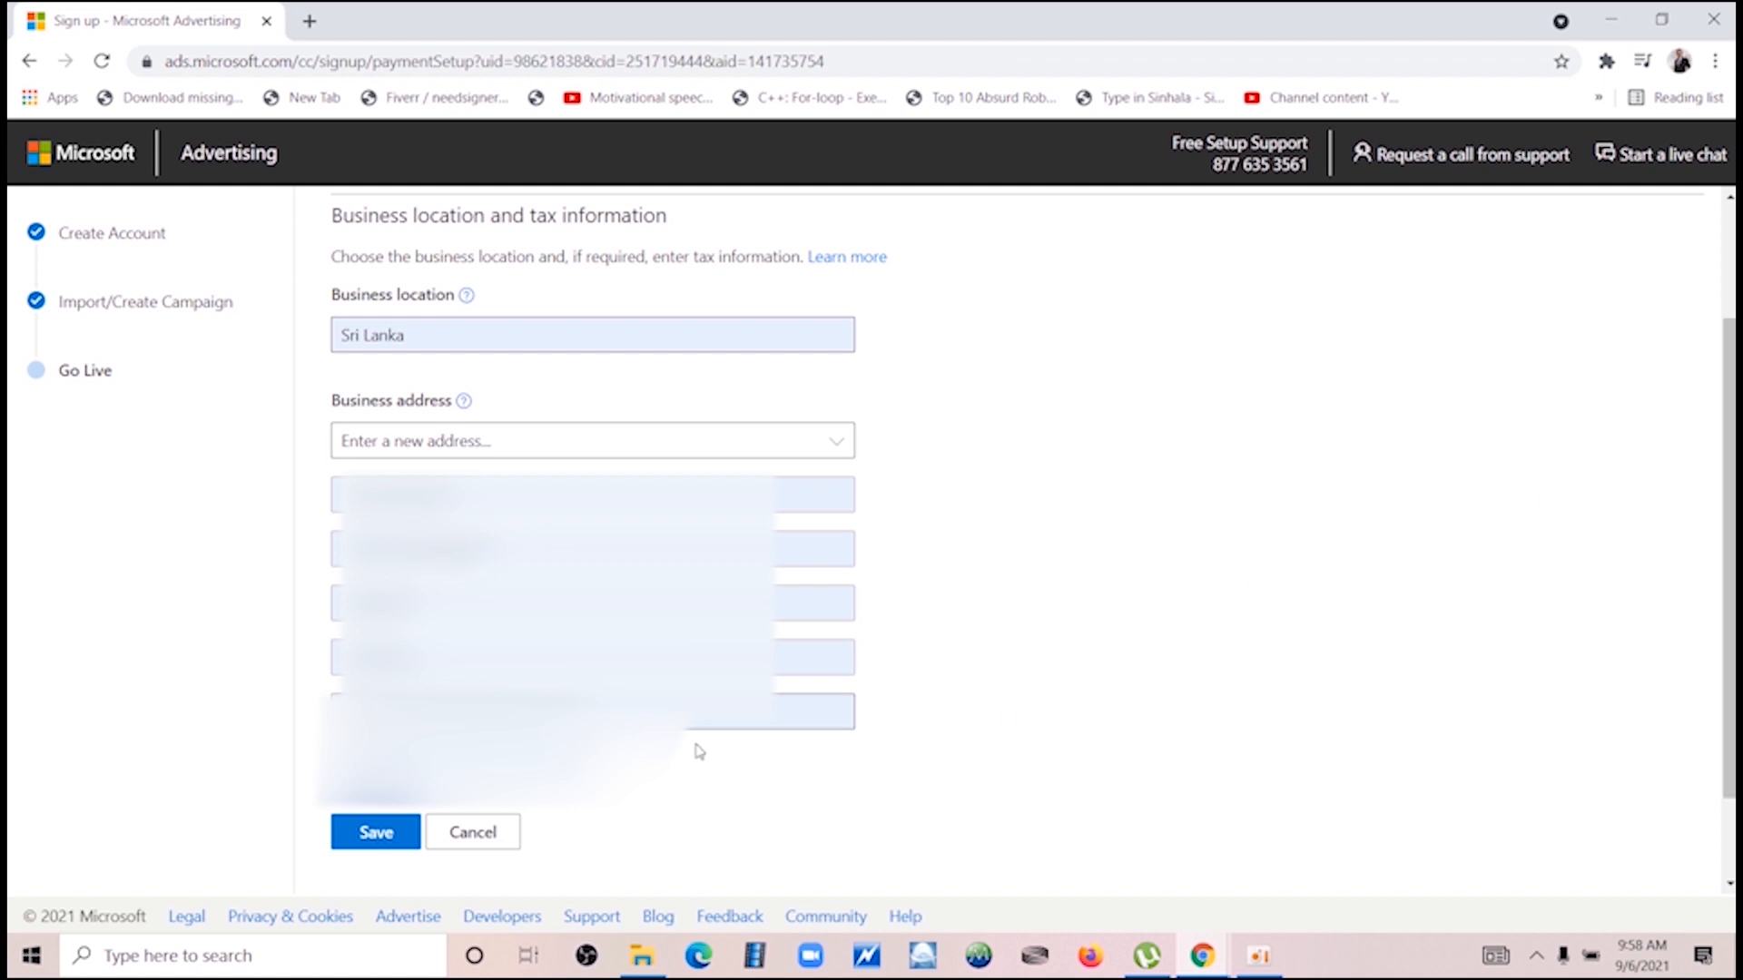
pyautogui.click(545, 712)
pyautogui.click(545, 711)
pyautogui.click(545, 711)
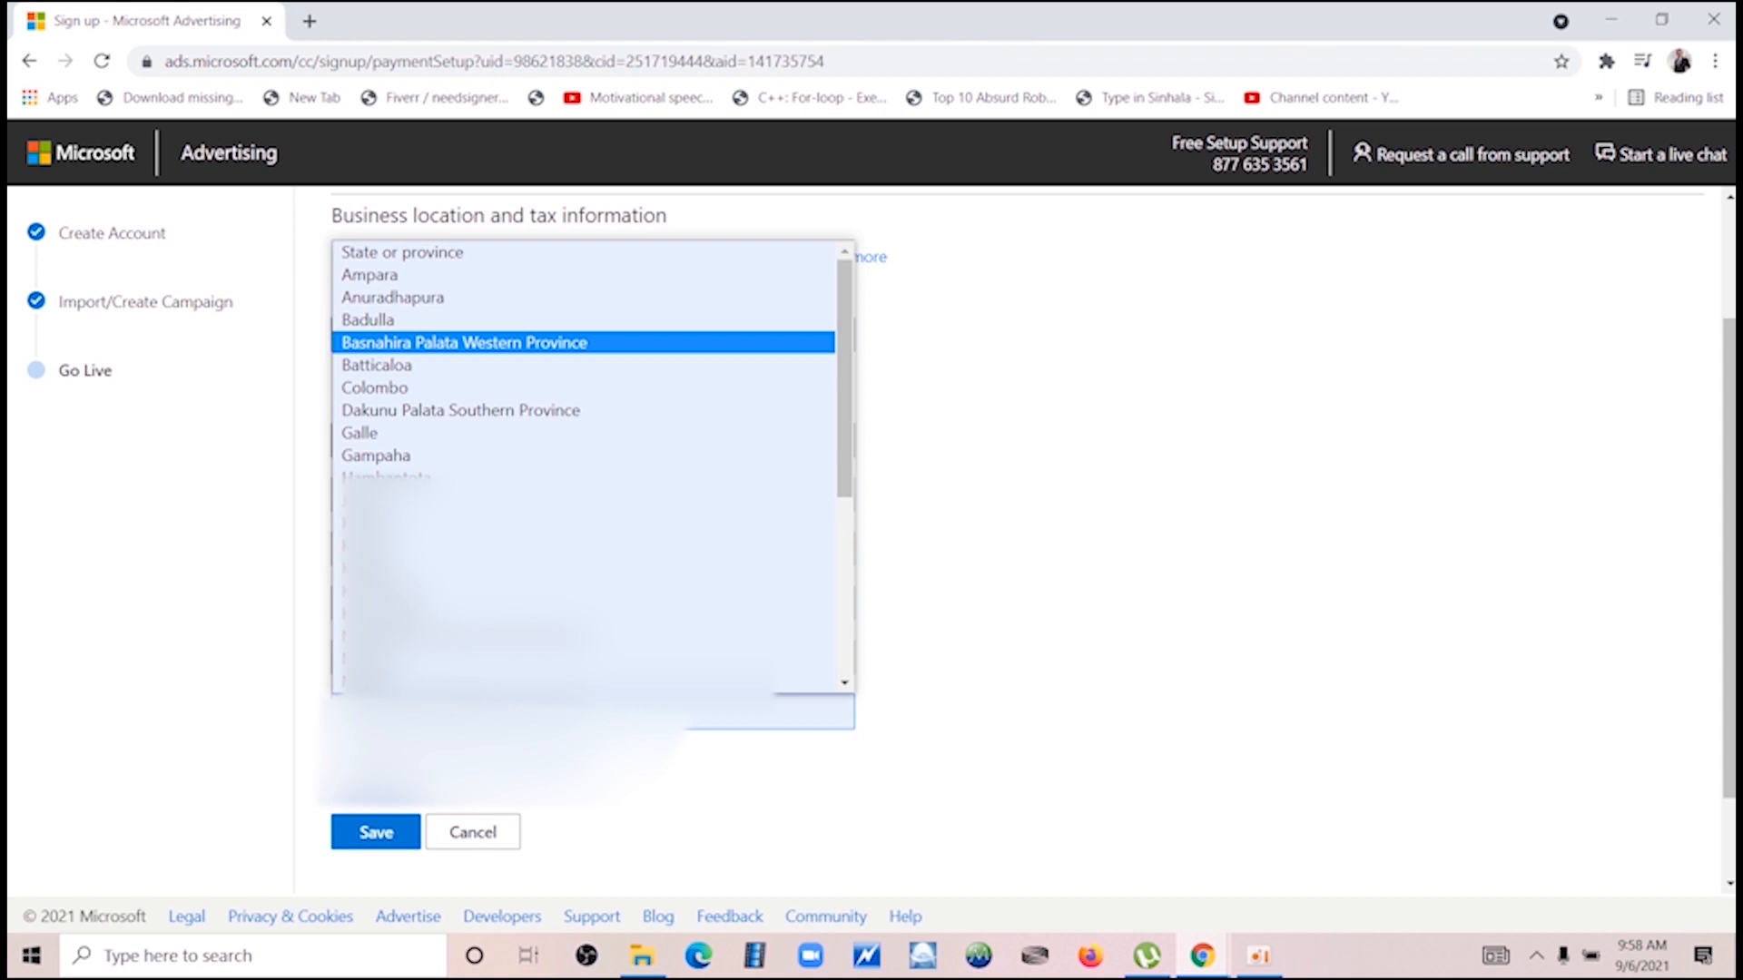
# - Save the business location and address, finish the address verification, and skip the payment information
pyautogui.click(372, 844)
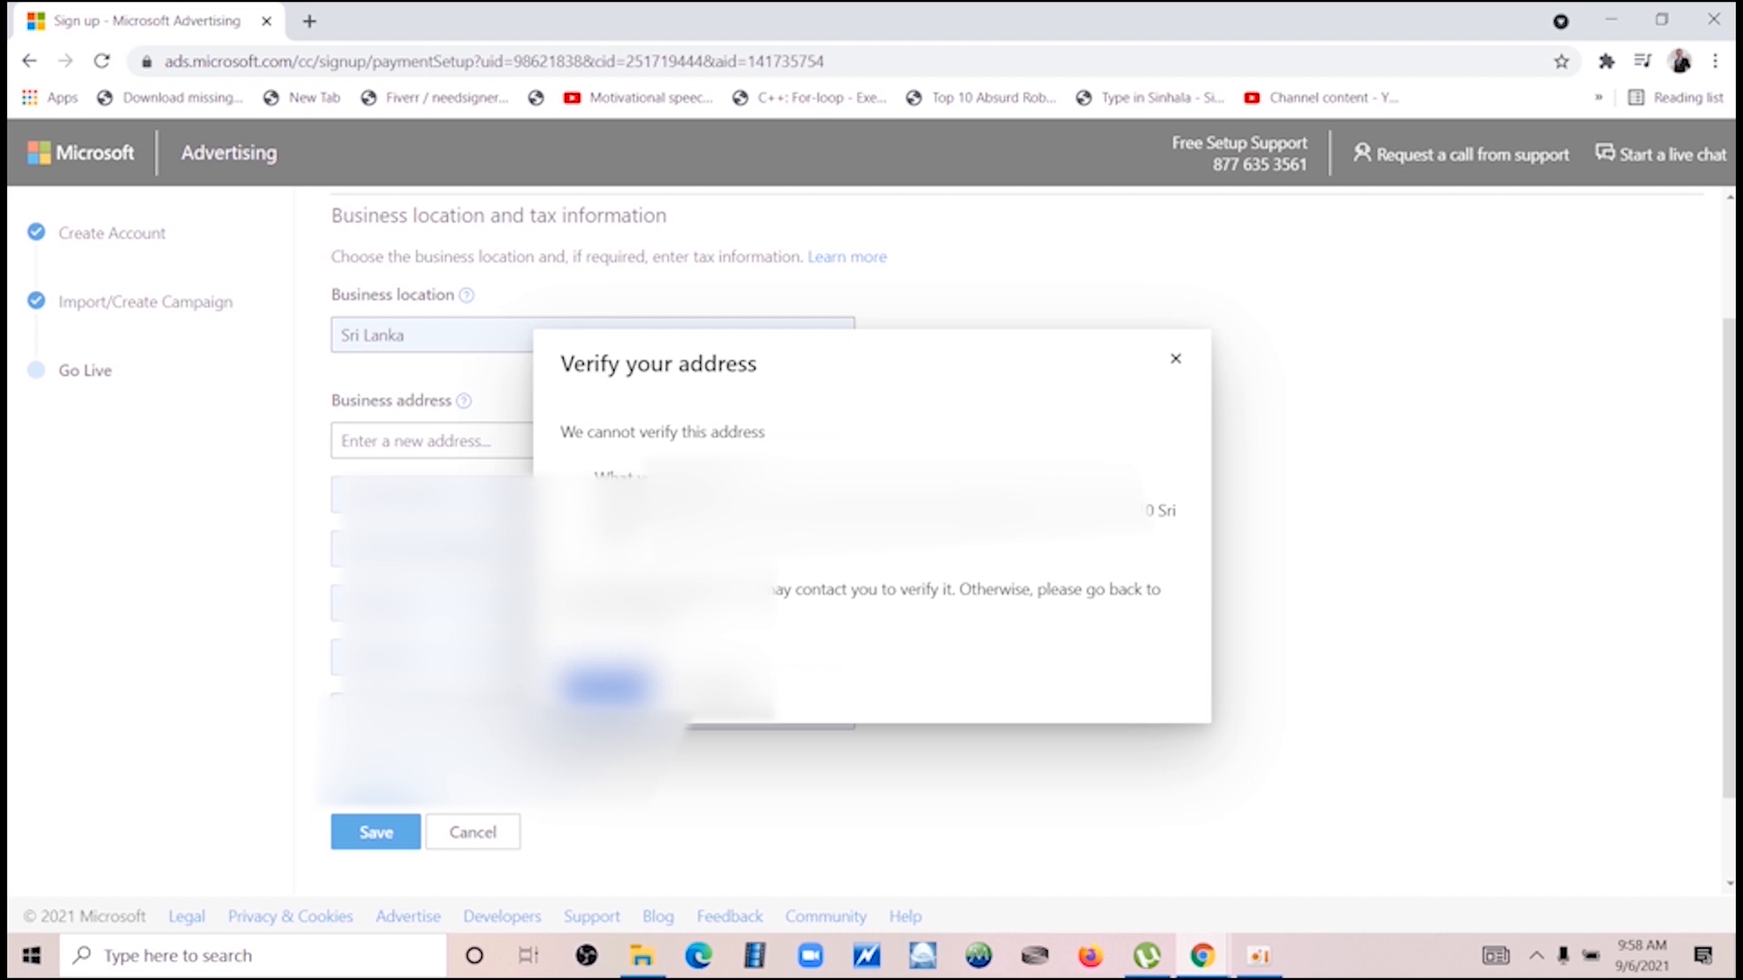
pyautogui.click(1175, 359)
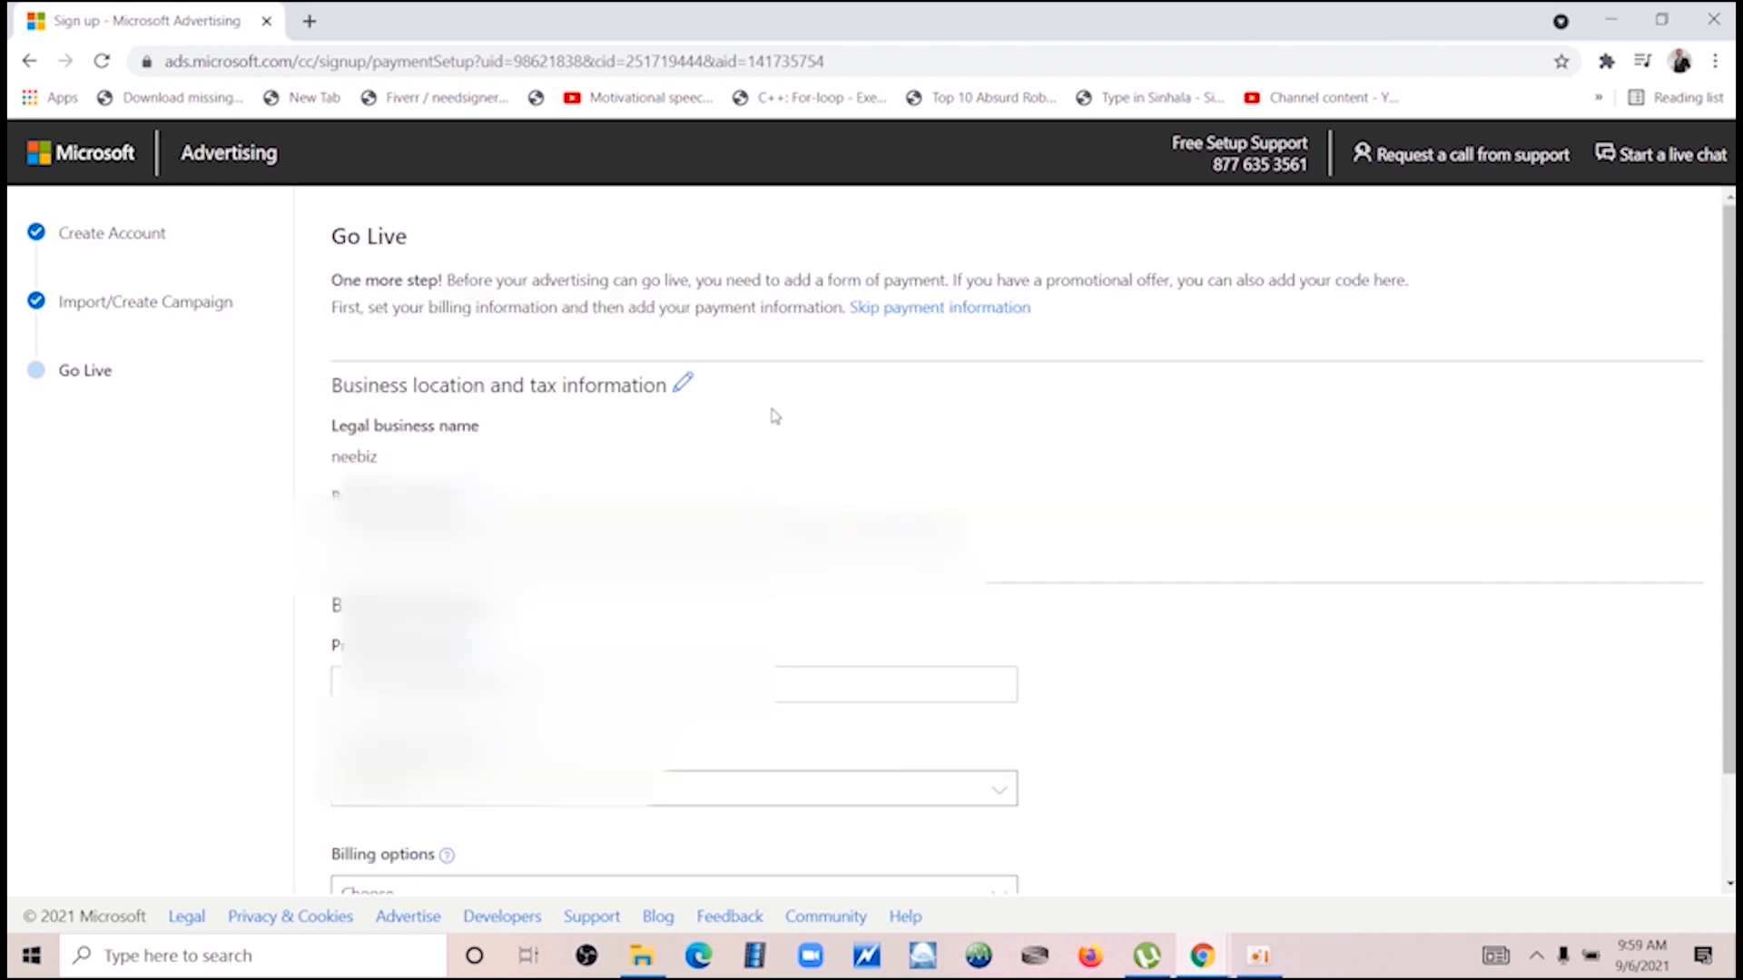
pyautogui.click(865, 309)
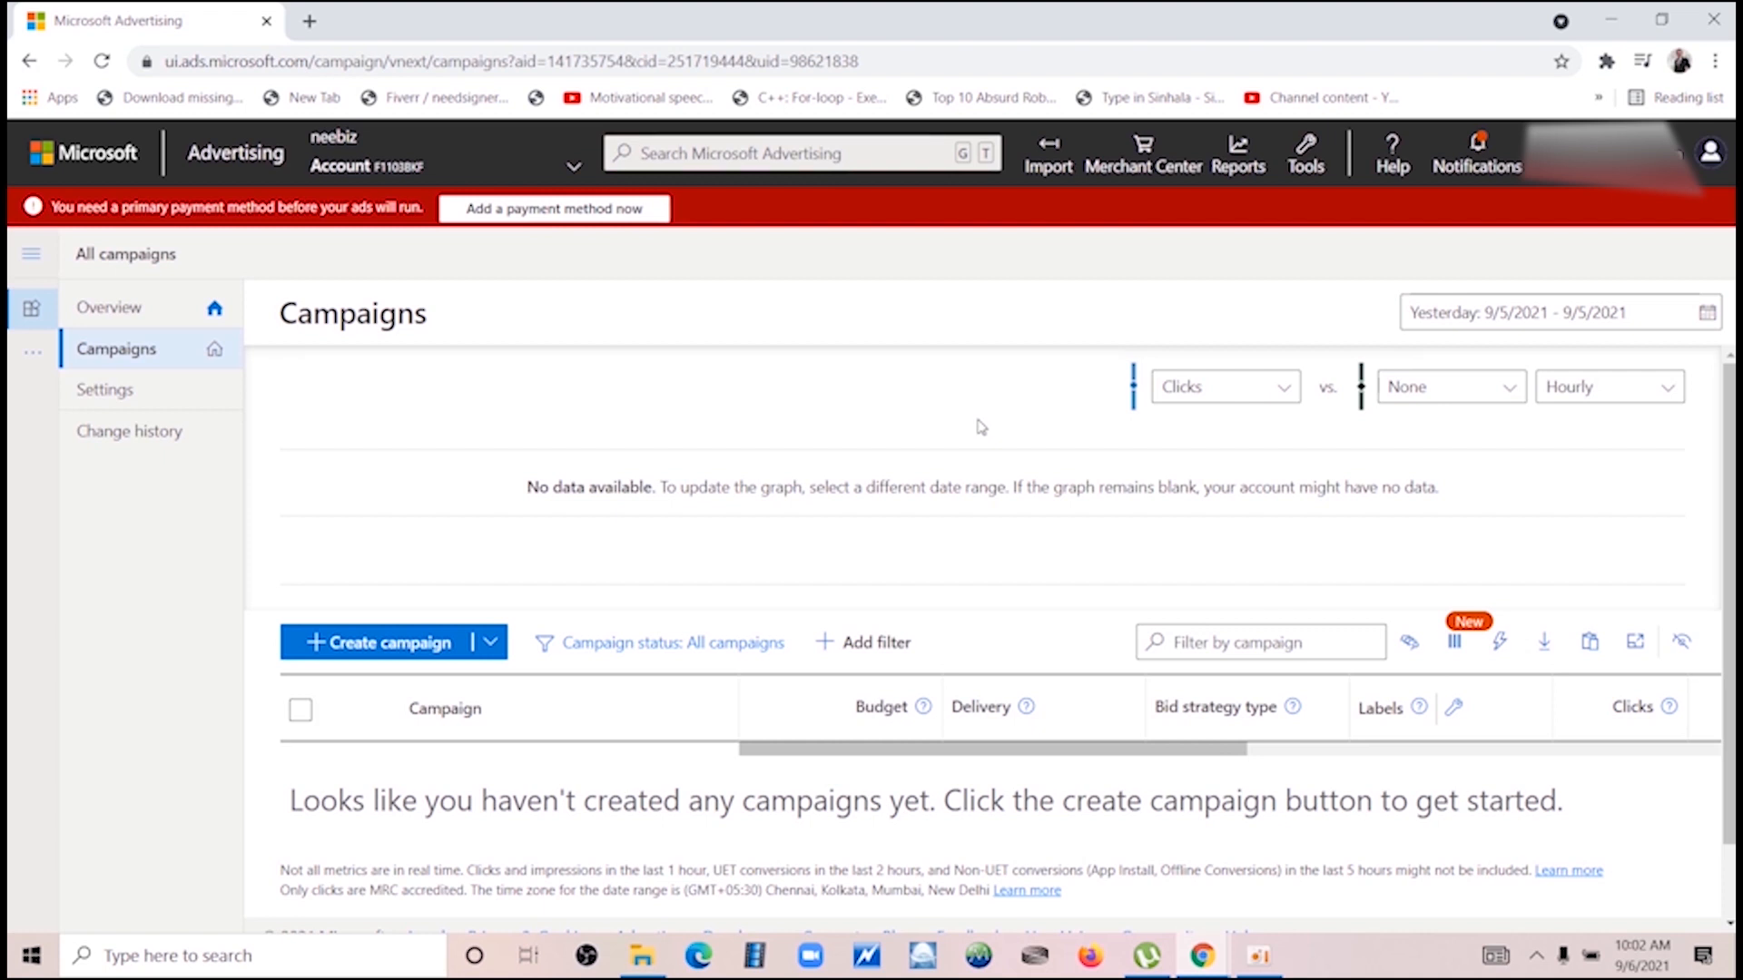
# - Go to the account's payment methods and bring up the form for adding a credit or debit card
pyautogui.click(538, 204)
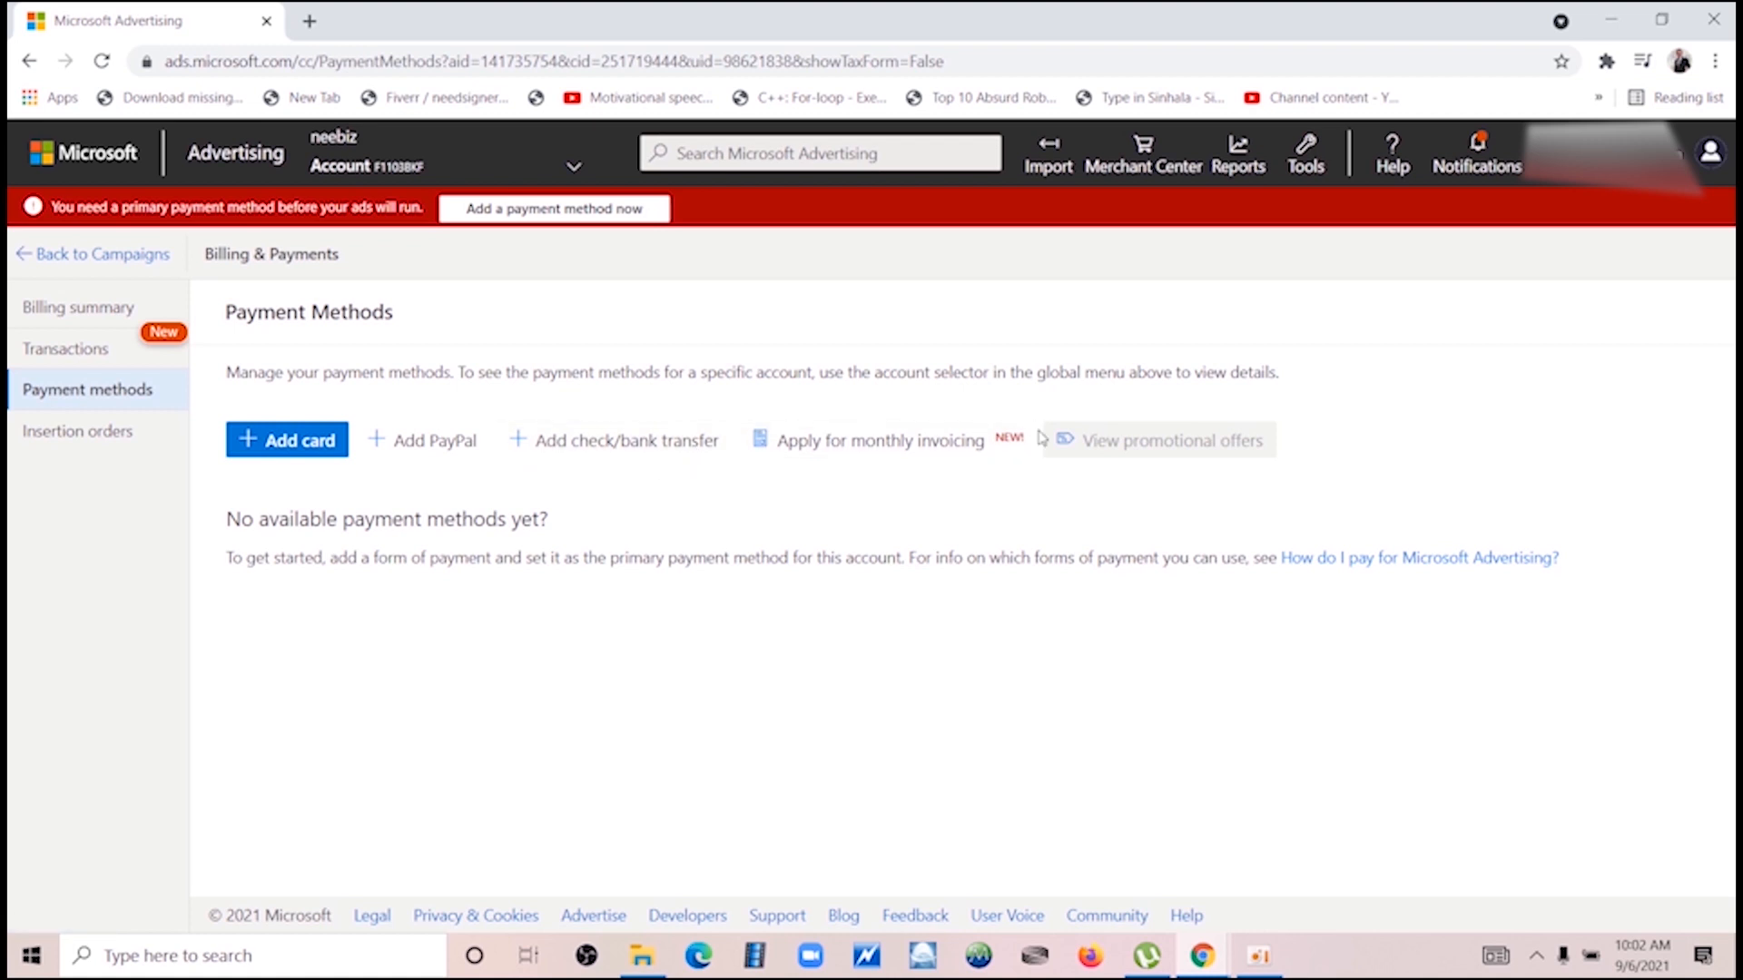
pyautogui.click(310, 448)
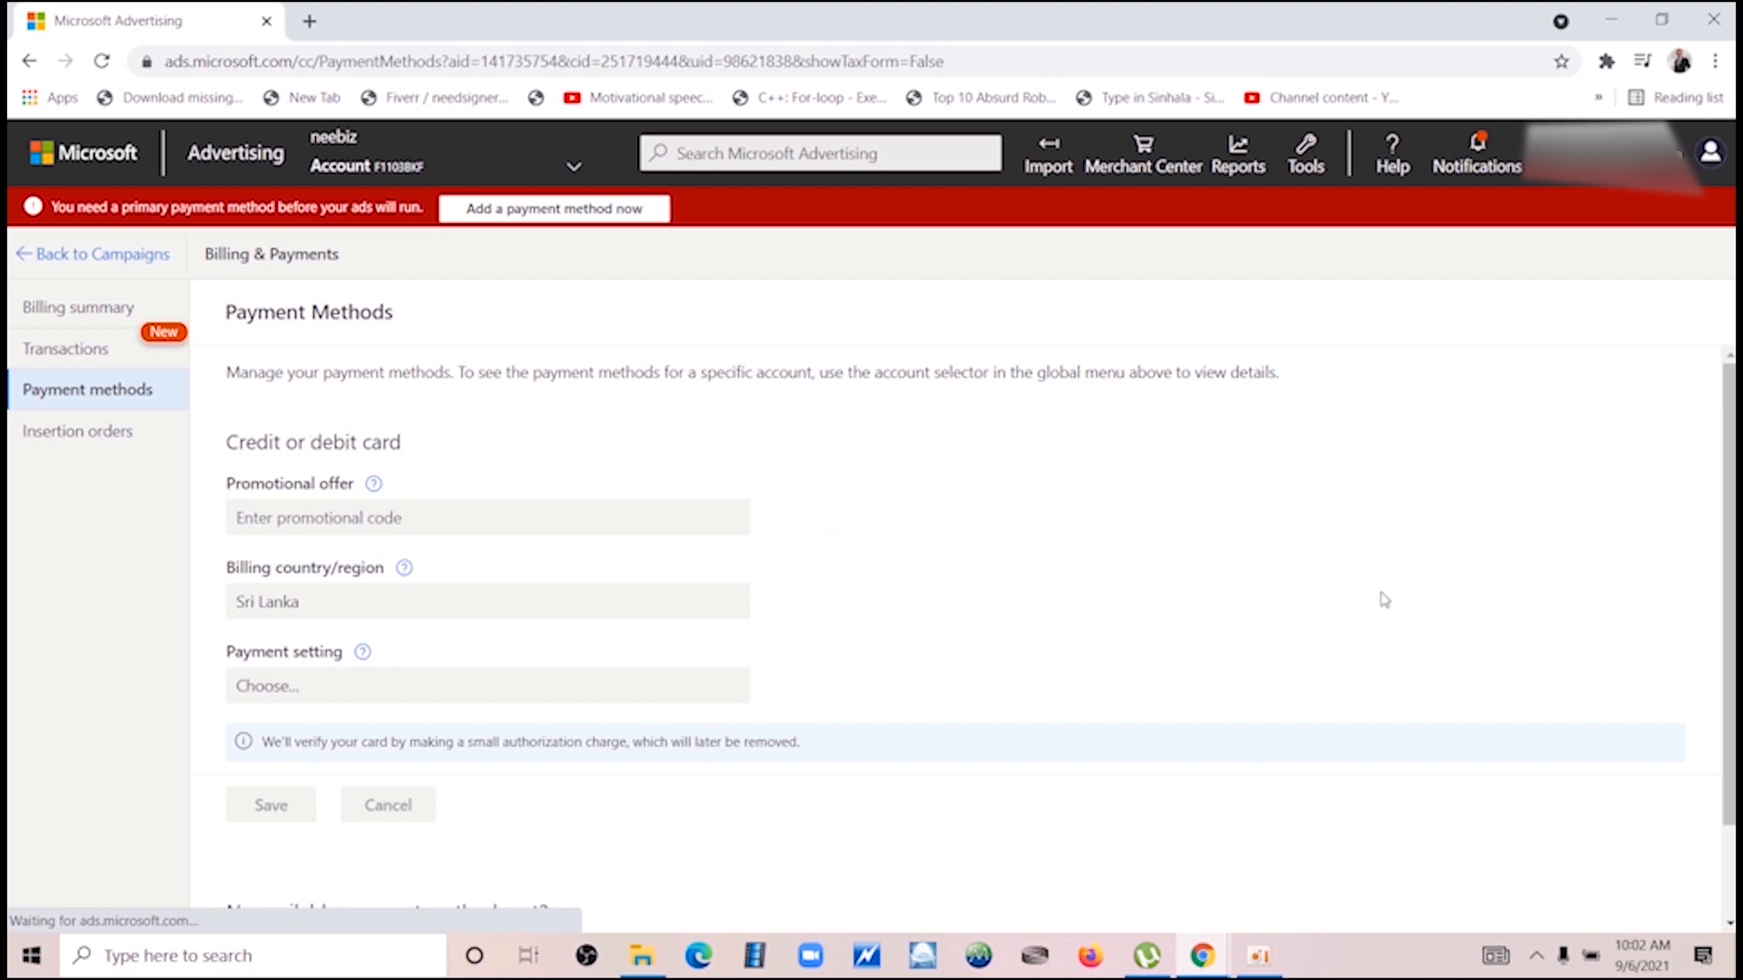
pyautogui.scroll(-1, 1381, 599)
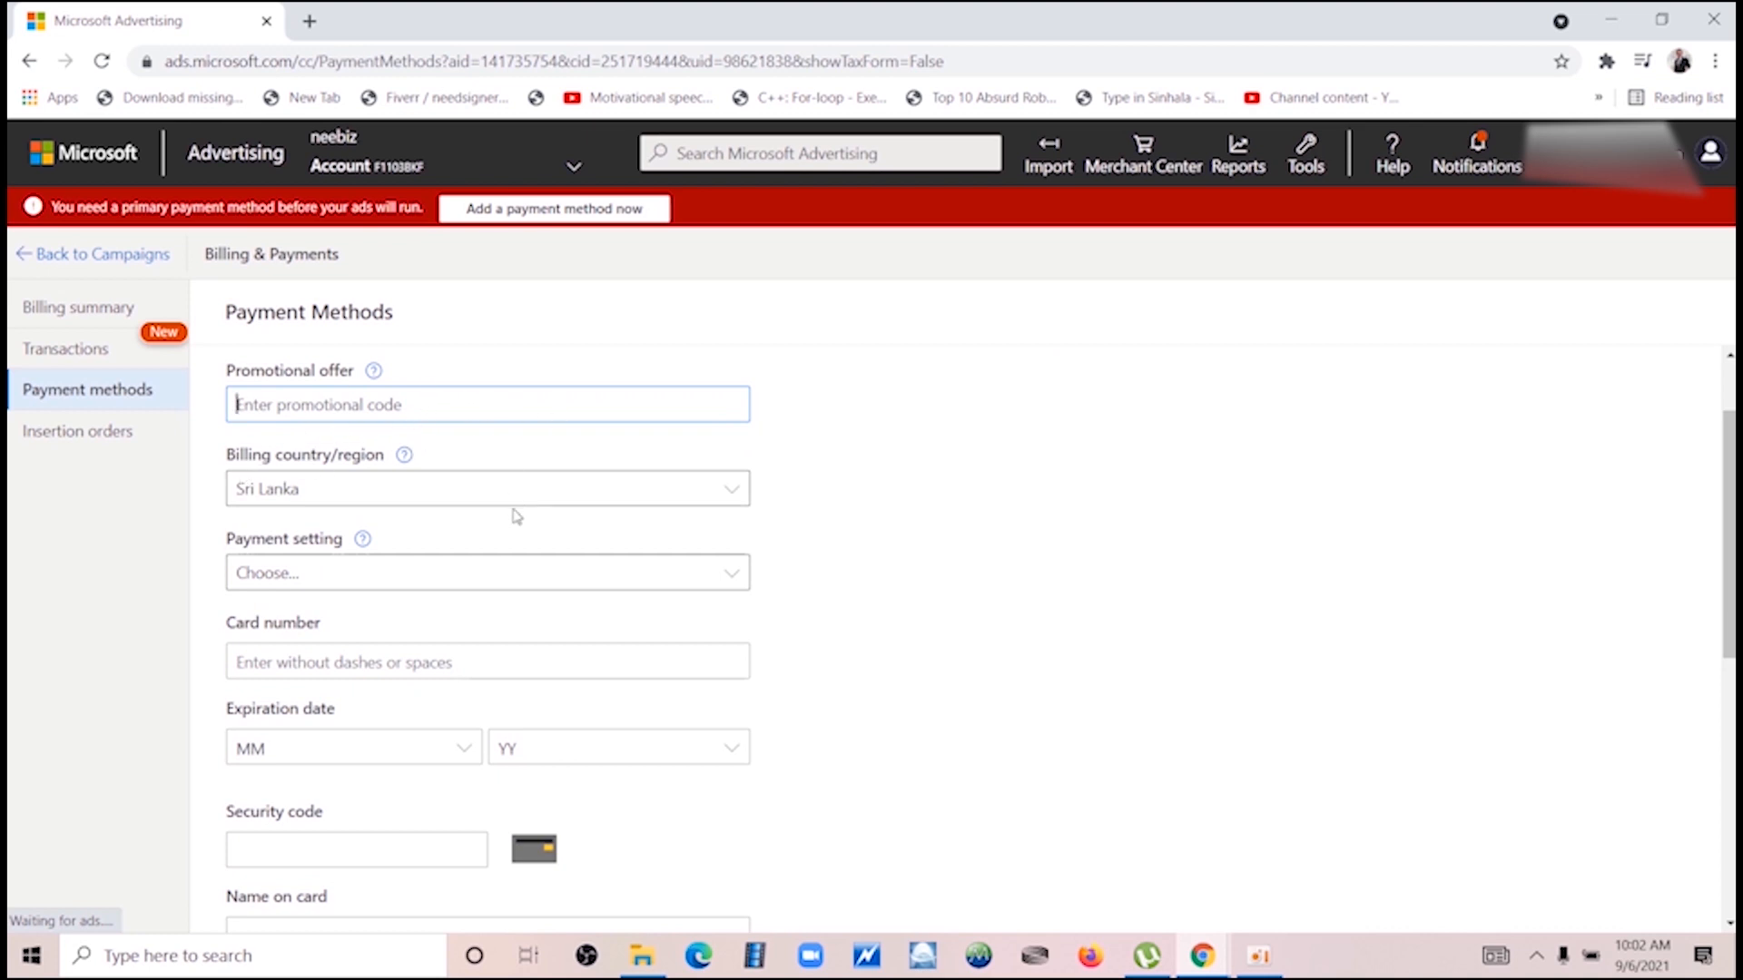
# - Check the payment setting options and look over the card and billing address fields without filling them in
pyautogui.click(475, 570)
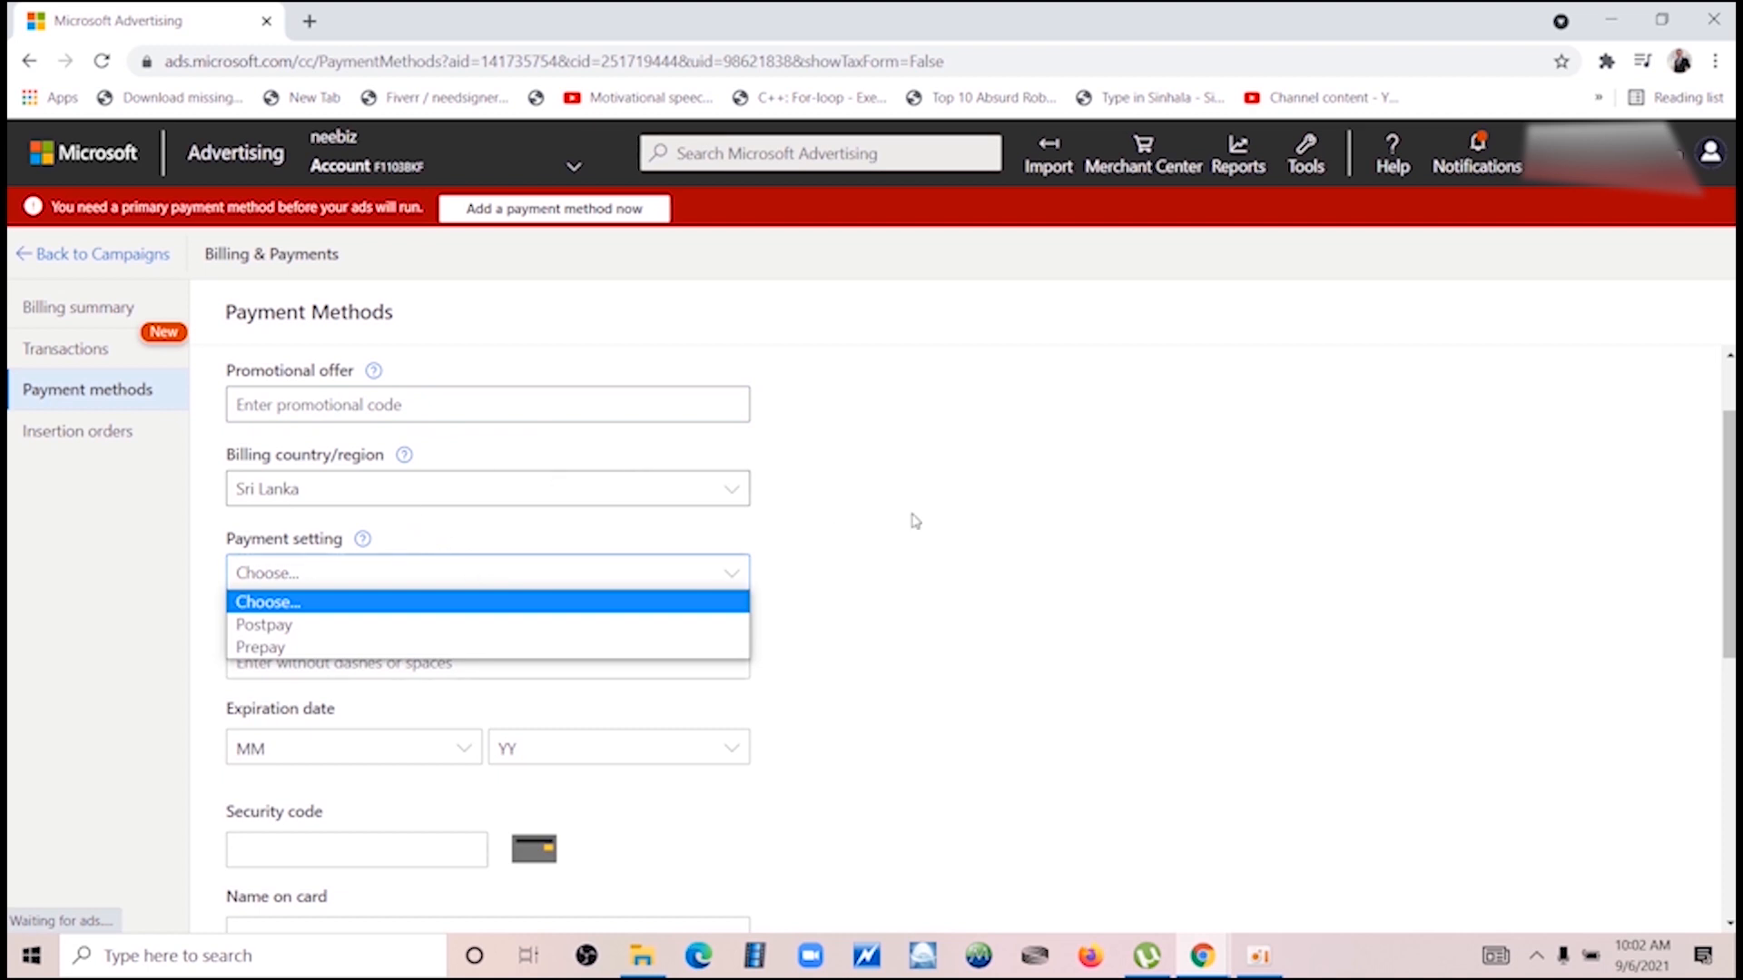
pyautogui.click(908, 519)
pyautogui.click(437, 573)
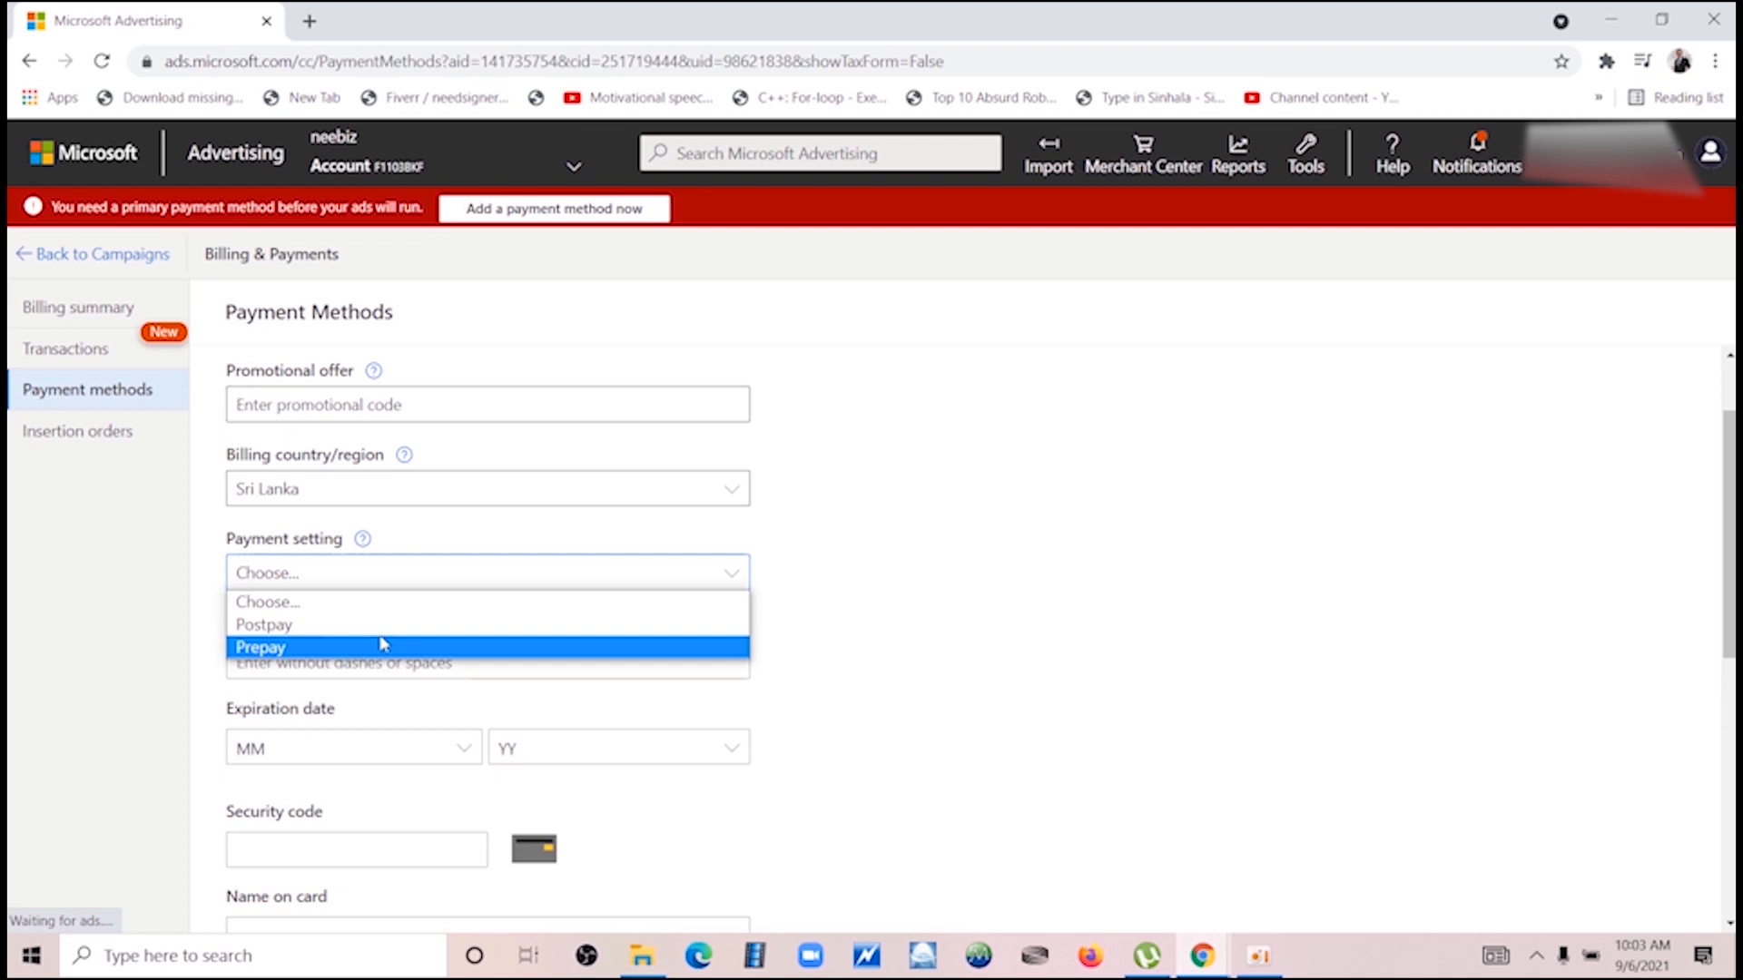
pyautogui.click(1035, 655)
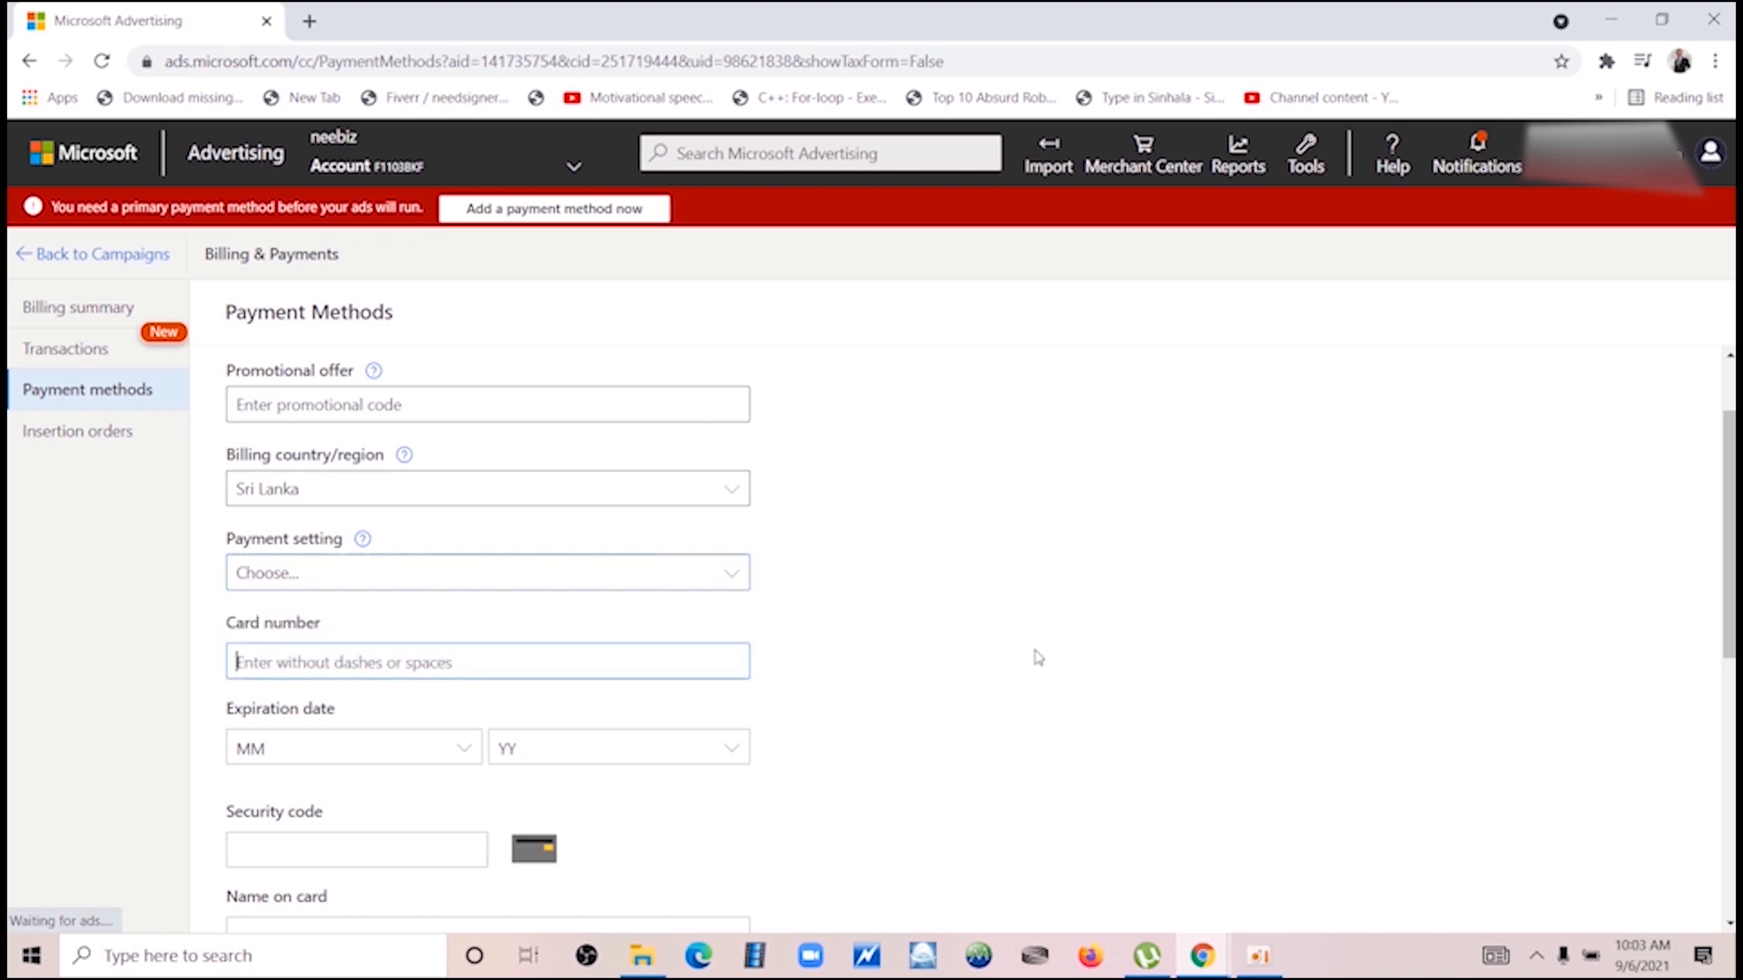
pyautogui.scroll(-5, 313, 723)
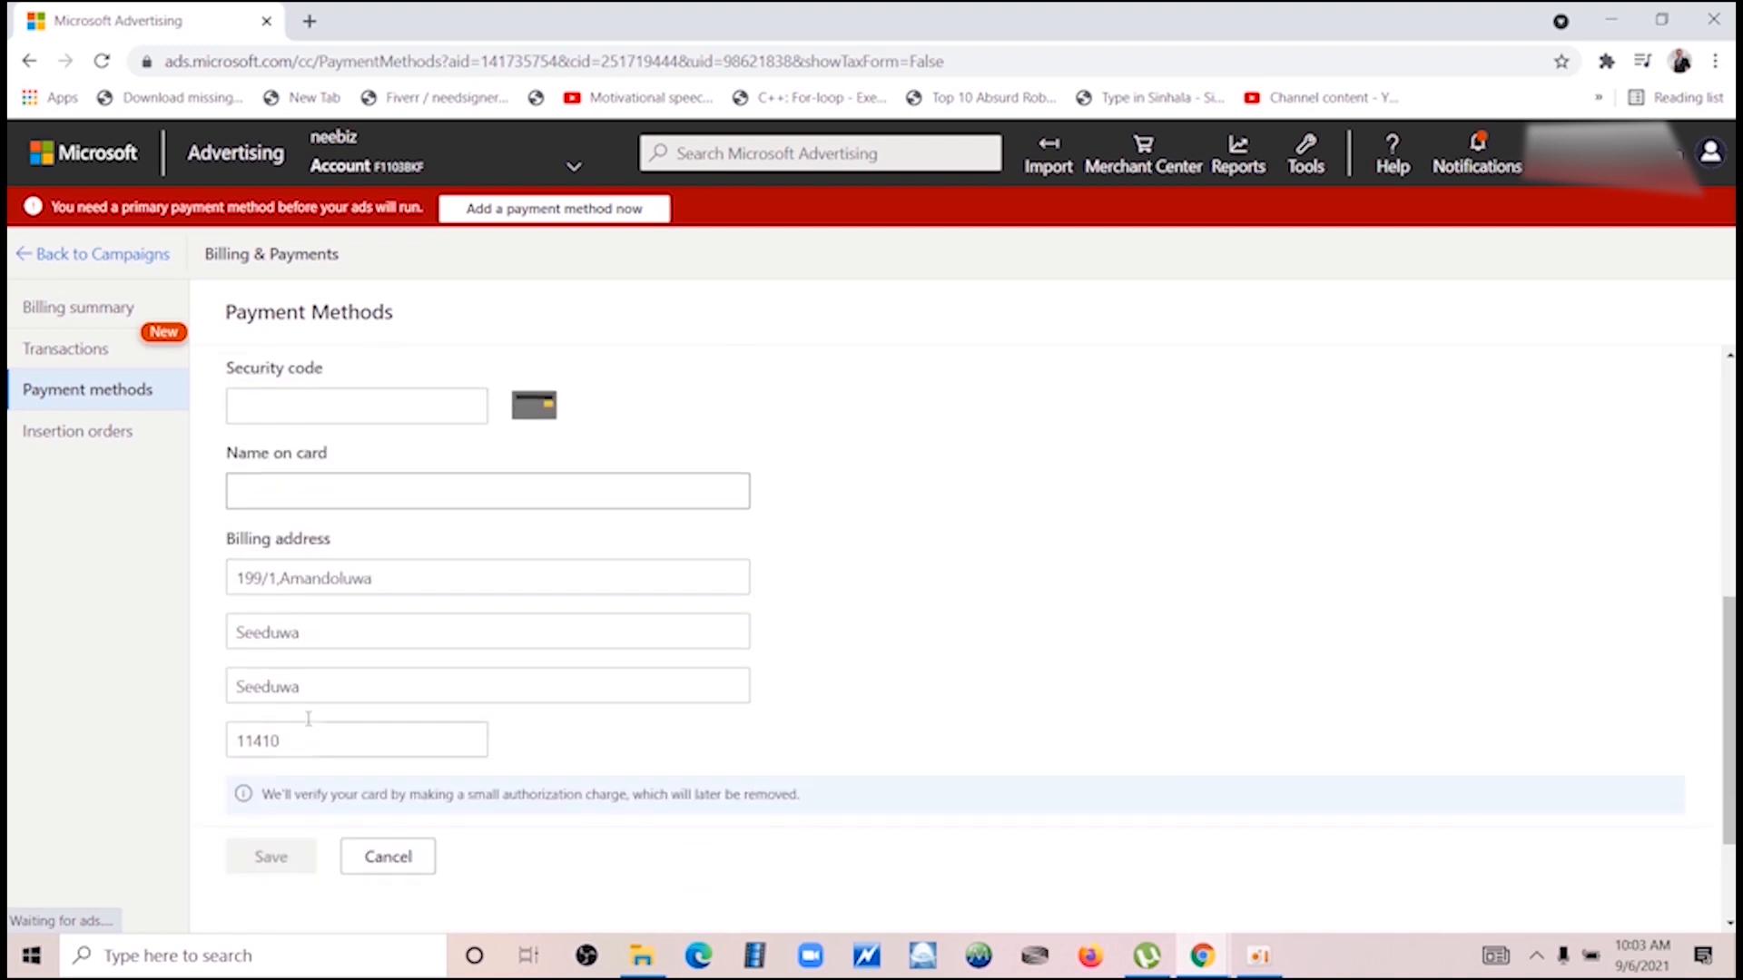
pyautogui.scroll(2, 309, 719)
pyautogui.scroll(3, 308, 718)
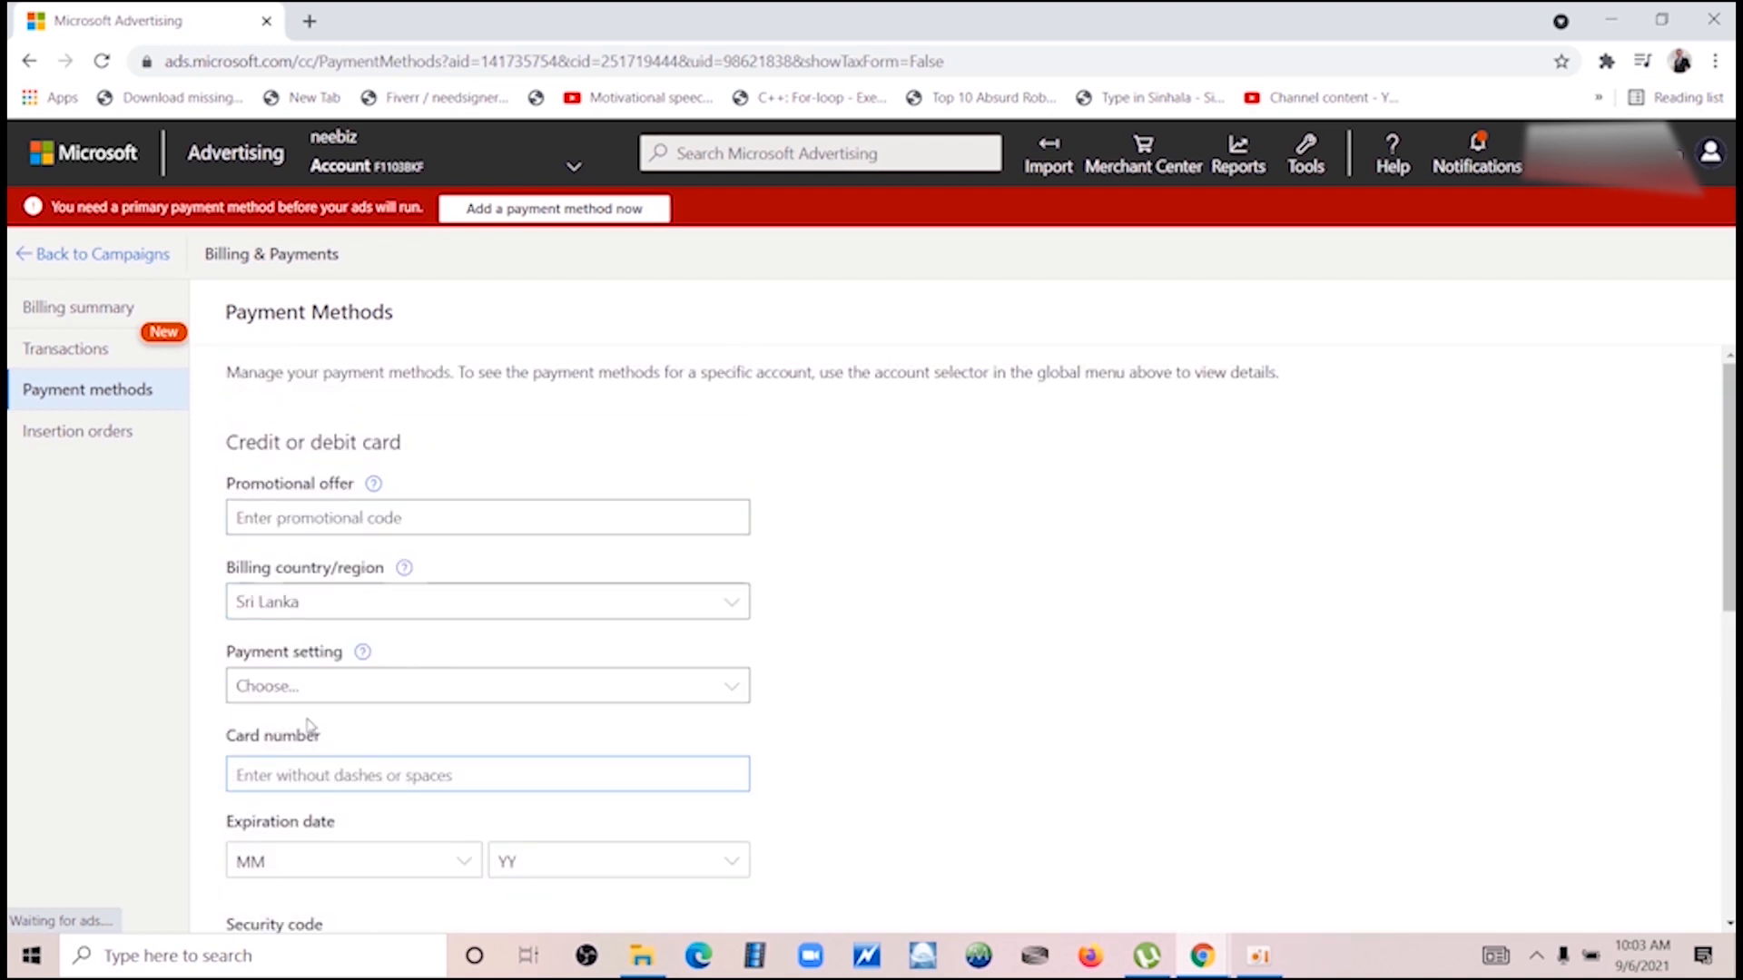
# - Leave the card form, return to the Campaigns page, and minimize the browser window
pyautogui.click(31, 60)
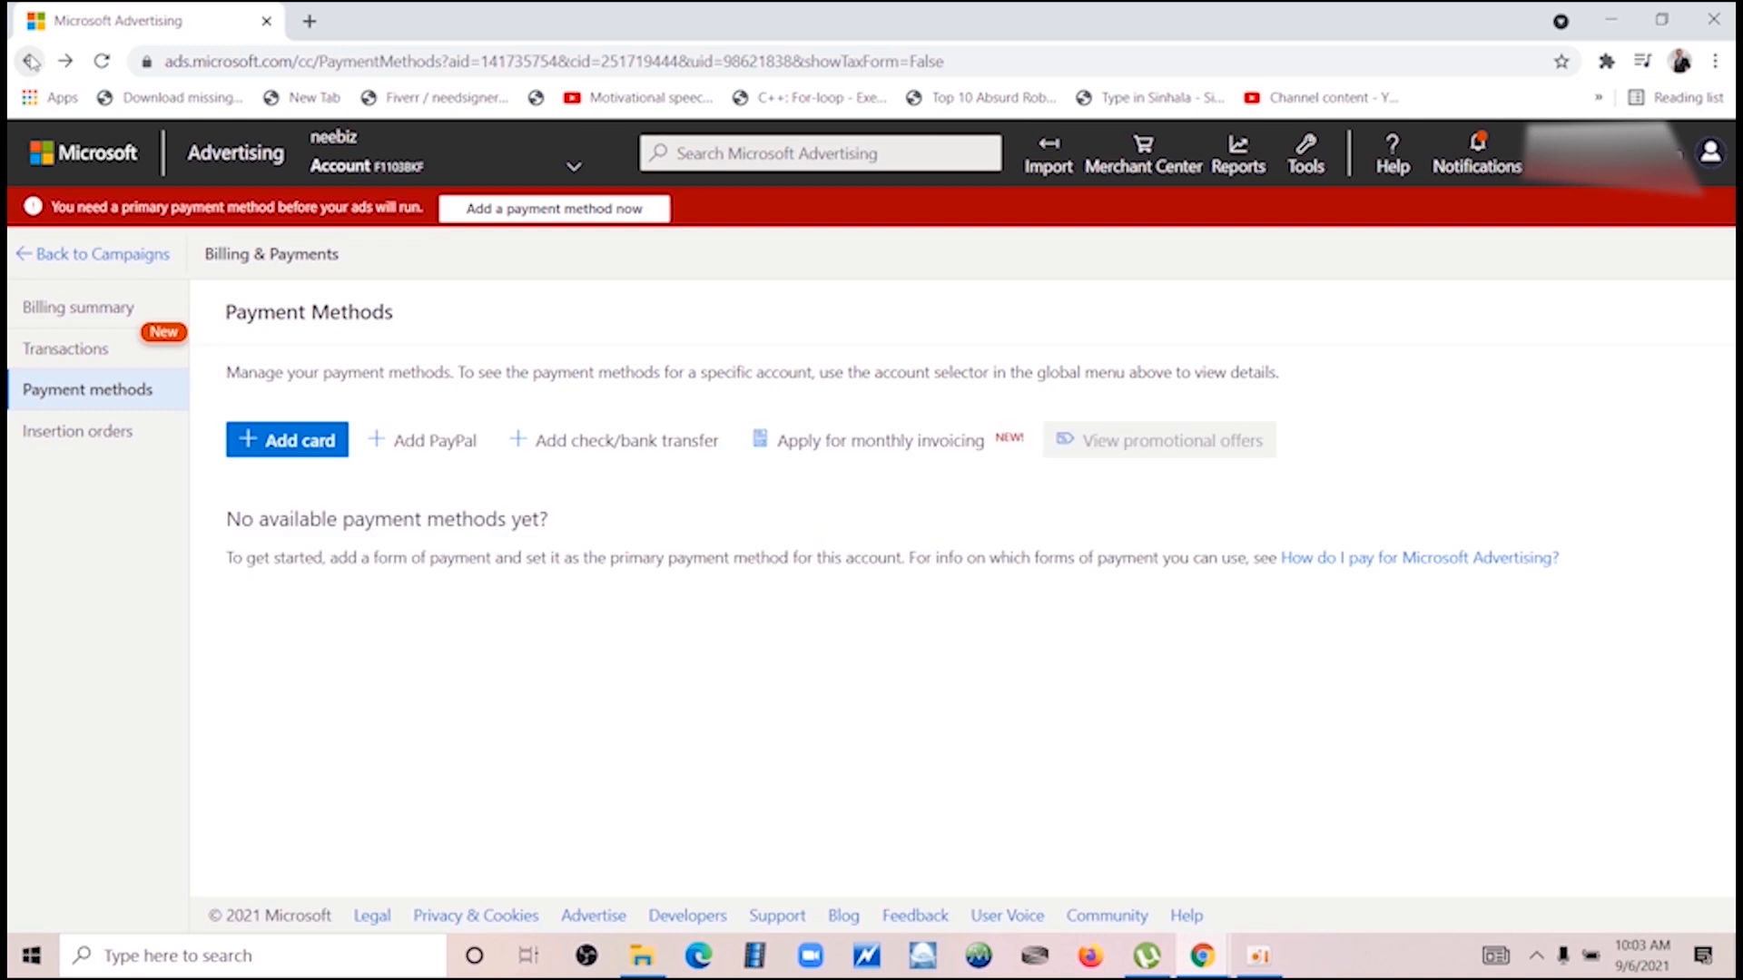
pyautogui.click(31, 60)
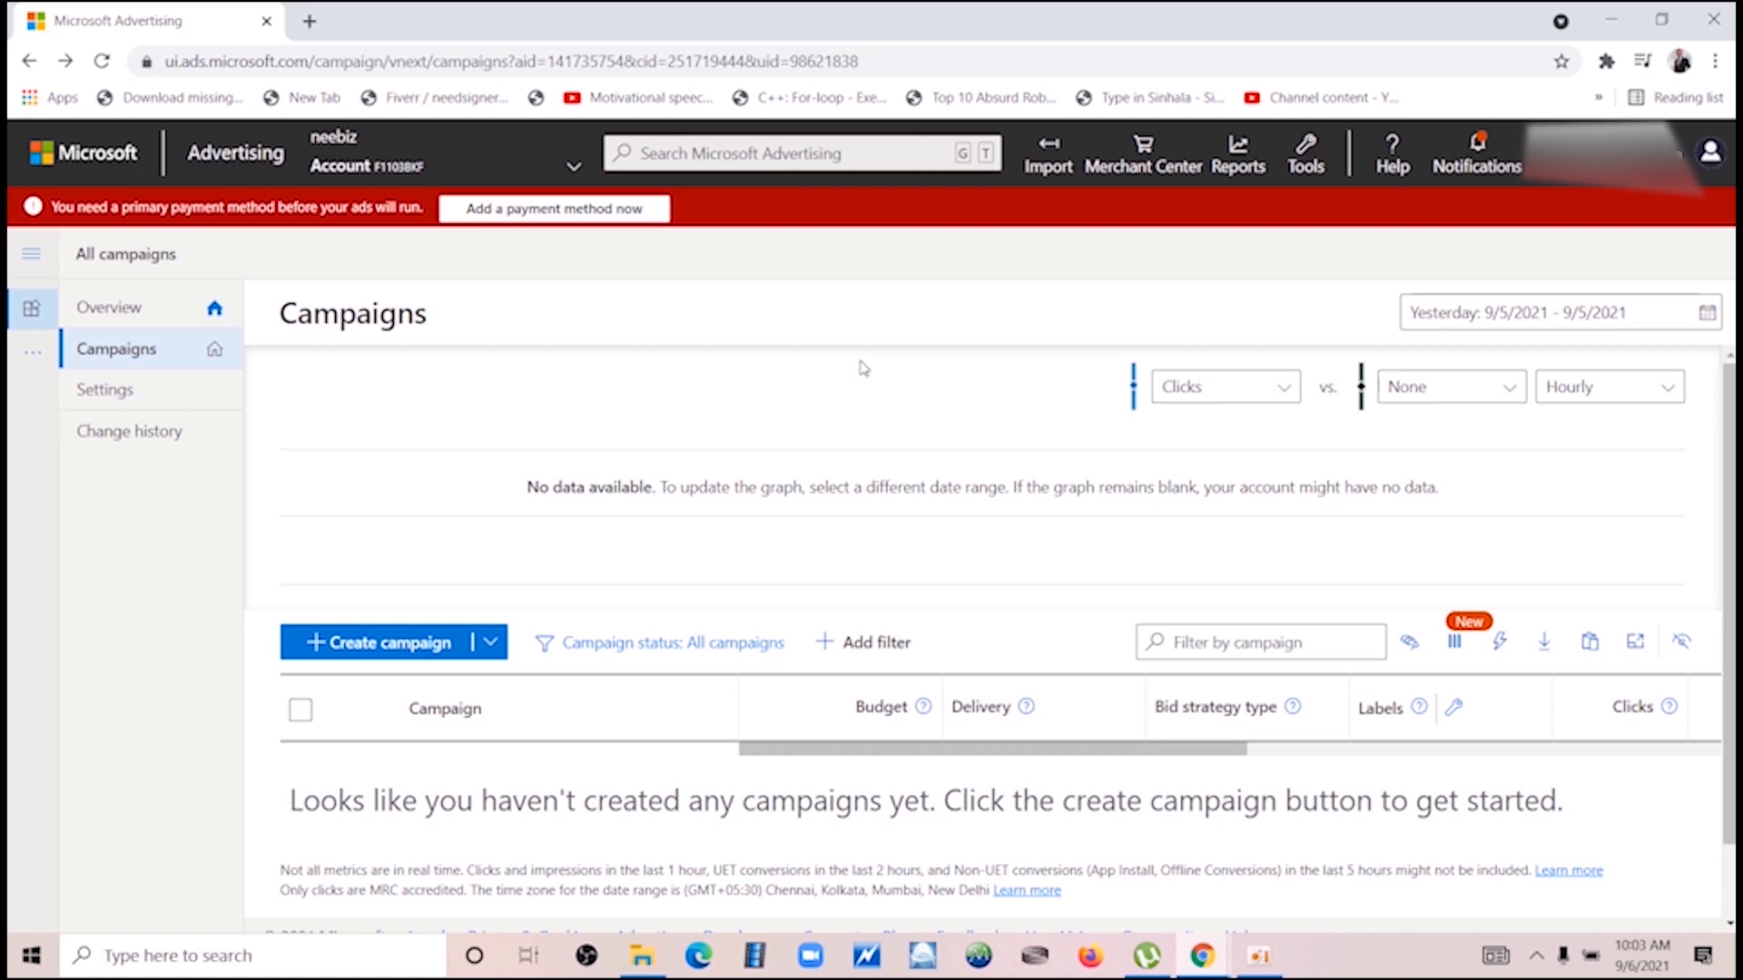
pyautogui.click(1622, 15)
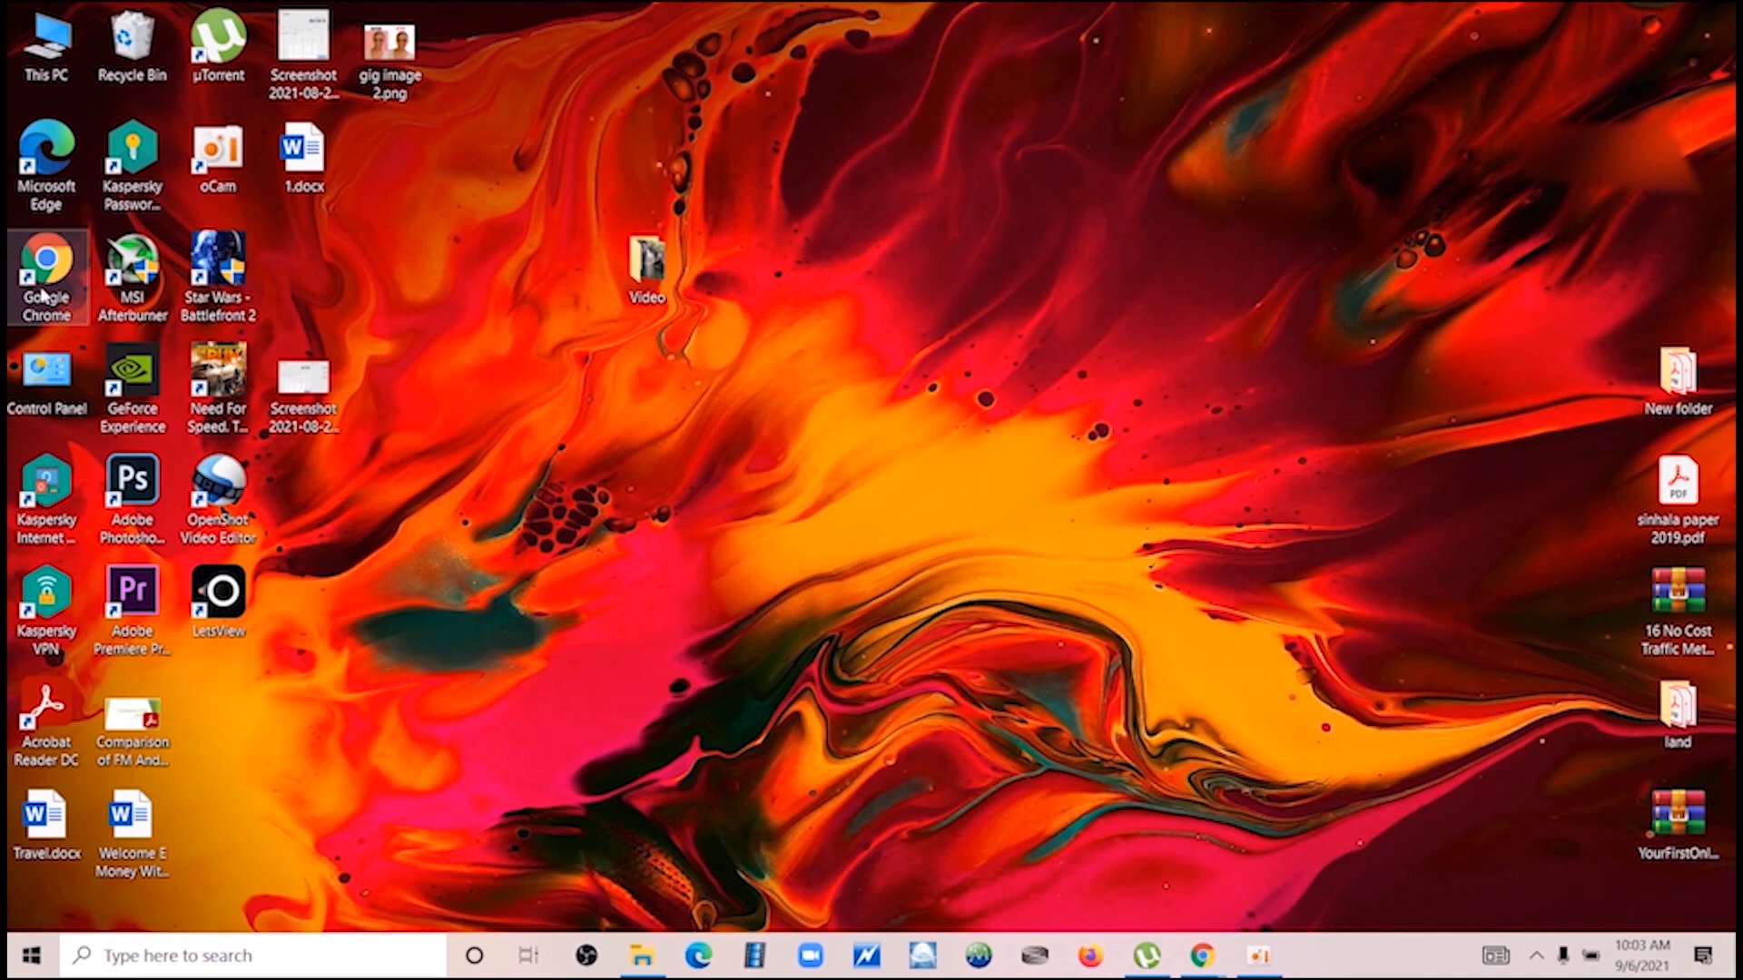